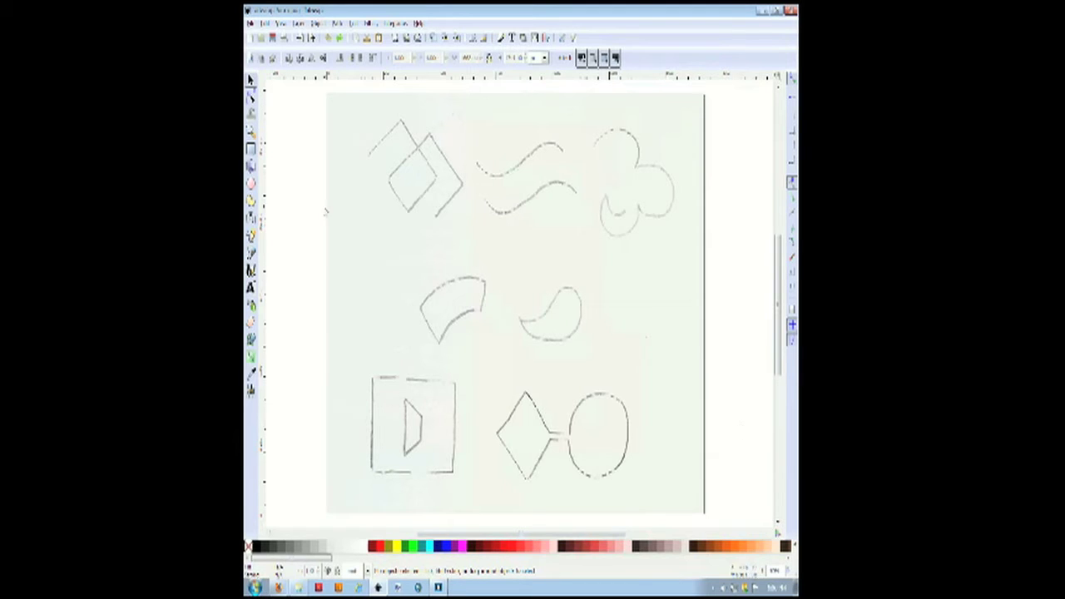
pyautogui.click(252, 258)
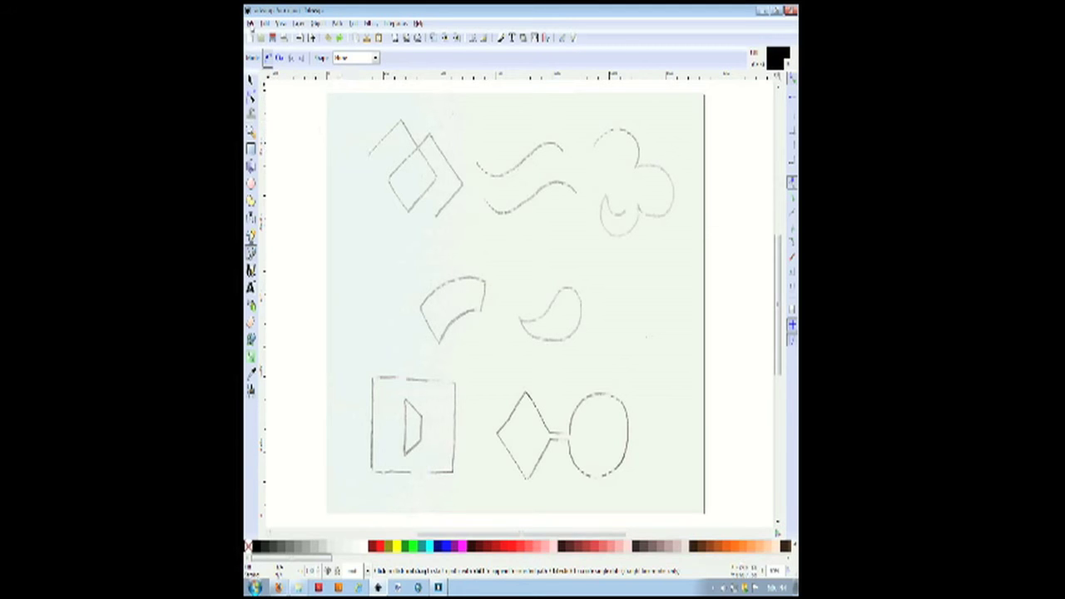
pyautogui.click(250, 23)
pyautogui.click(287, 130)
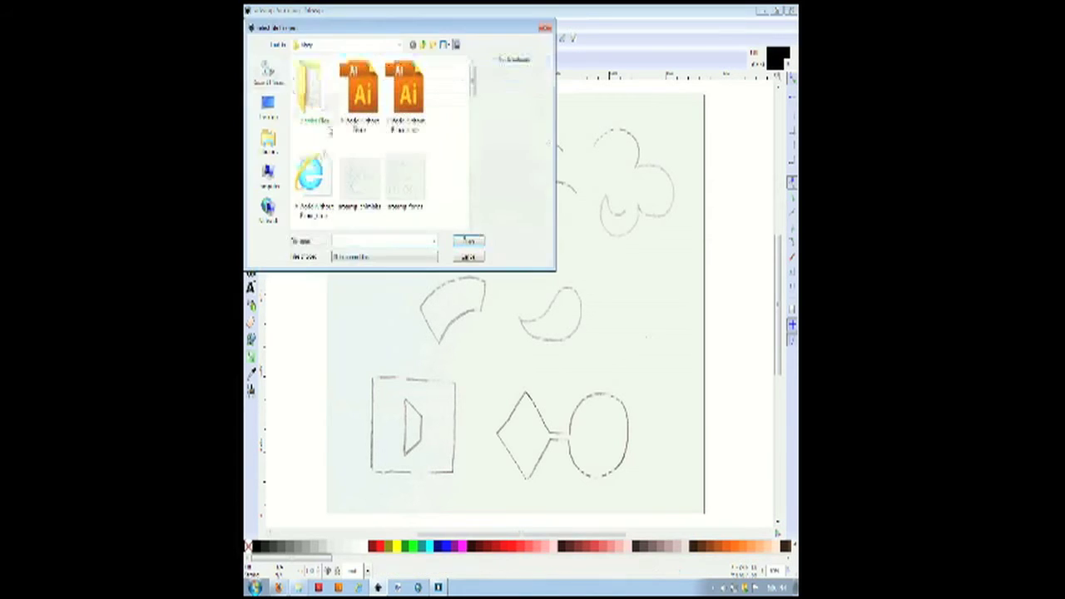
pyautogui.click(469, 258)
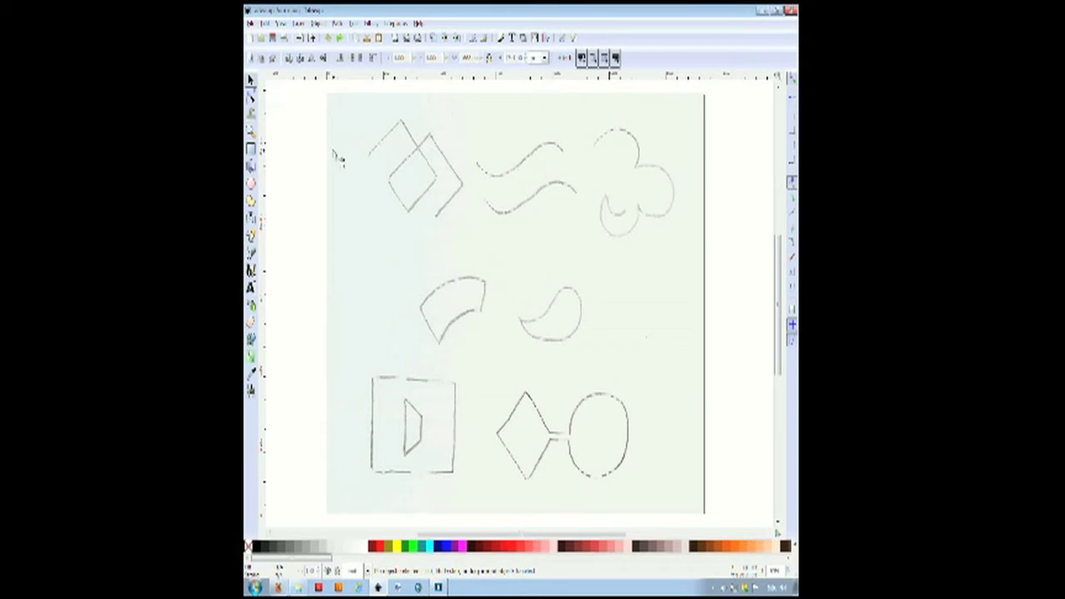
# Try repositioning the imported sketch image on the page, and undo the moves.
pyautogui.click(407, 189)
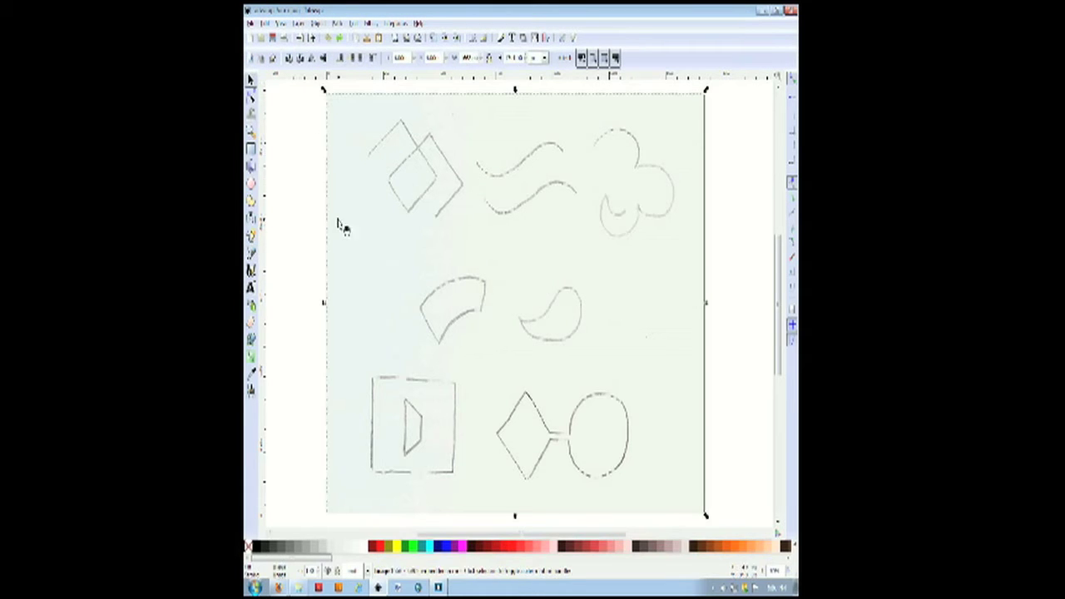
pyautogui.moveTo(372, 224); pyautogui.dragTo(391, 247)
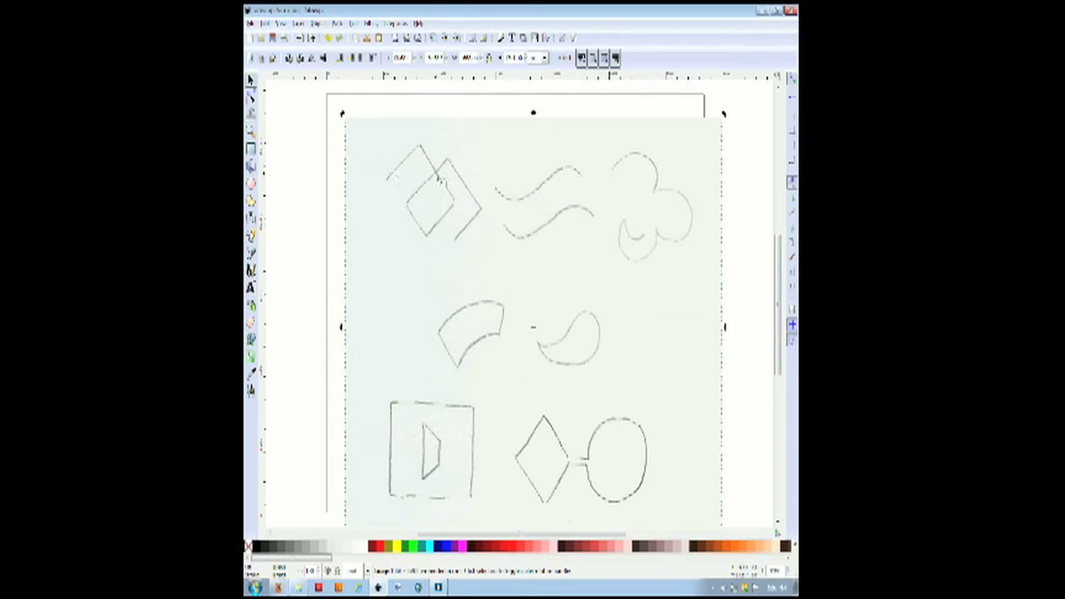
pyautogui.moveTo(574, 376)
pyautogui.mouseDown()
pyautogui.moveTo(542, 347)
pyautogui.moveTo(544, 357)
pyautogui.moveTo(566, 325)
pyautogui.moveTo(514, 354)
pyautogui.moveTo(566, 358)
pyautogui.moveTo(540, 330)
pyautogui.mouseUp()
pyautogui.hotkey('ctrl', 'z')
pyautogui.hotkey('ctrl', 'z')
# Display the list of layers beside the canvas, keeping the whole page in view.
pyautogui.click(318, 24)
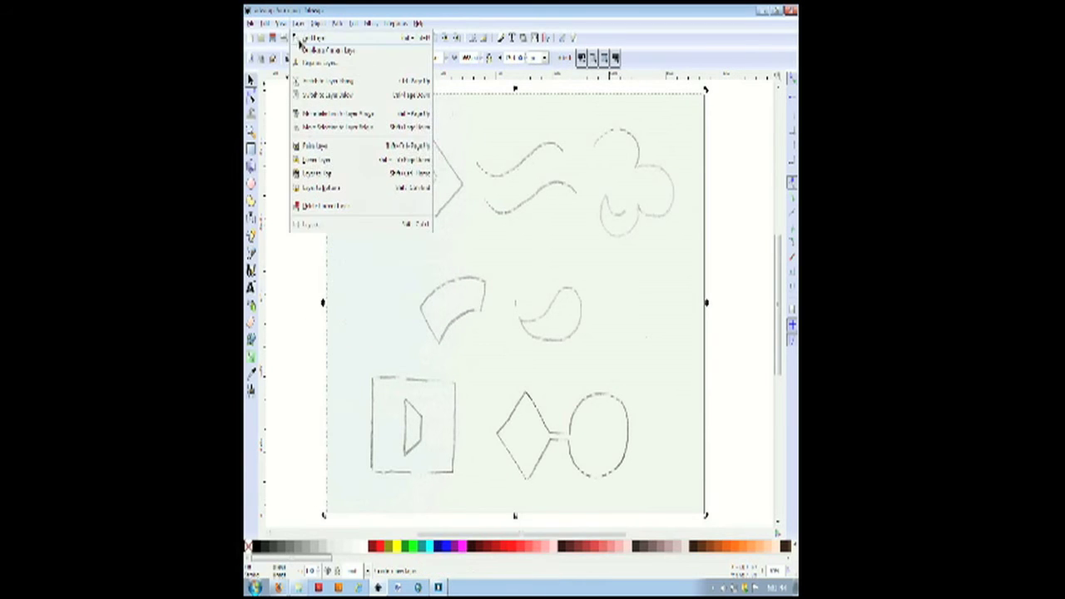
pyautogui.click(308, 218)
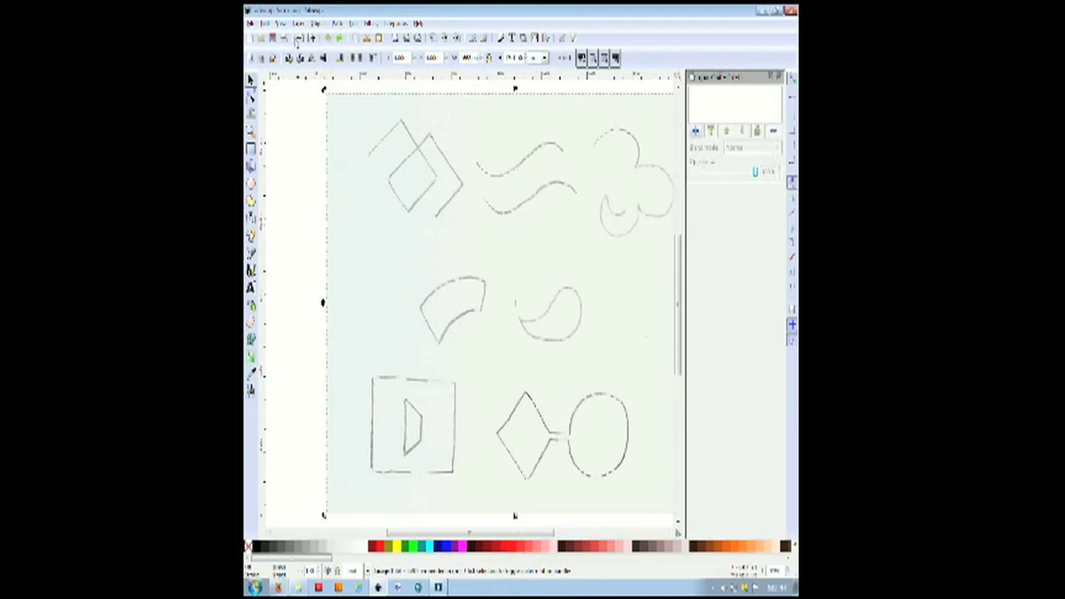
pyautogui.click(297, 23)
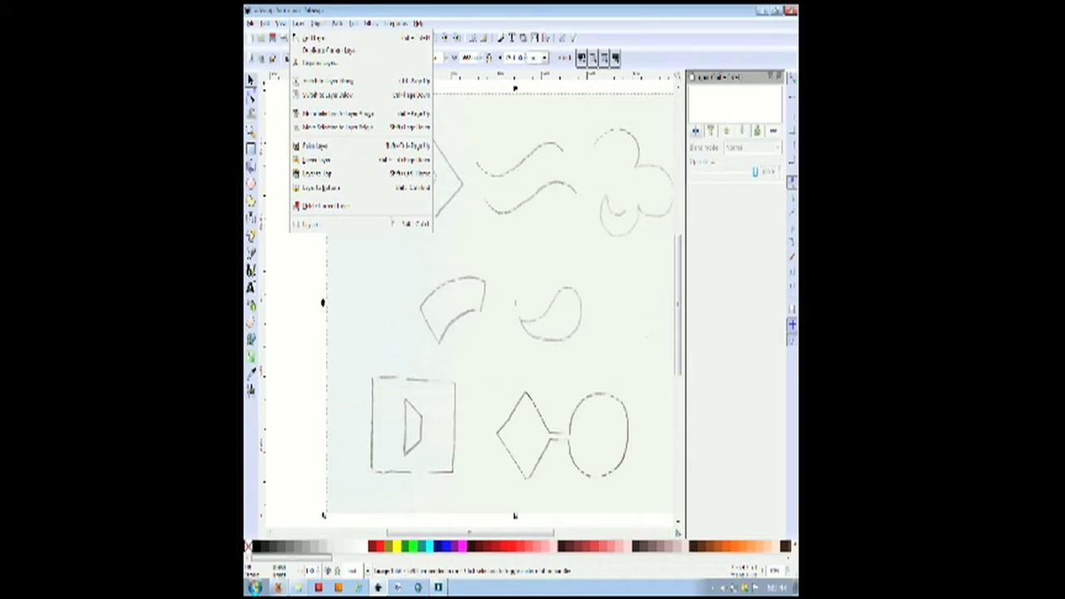
pyautogui.click(680, 263)
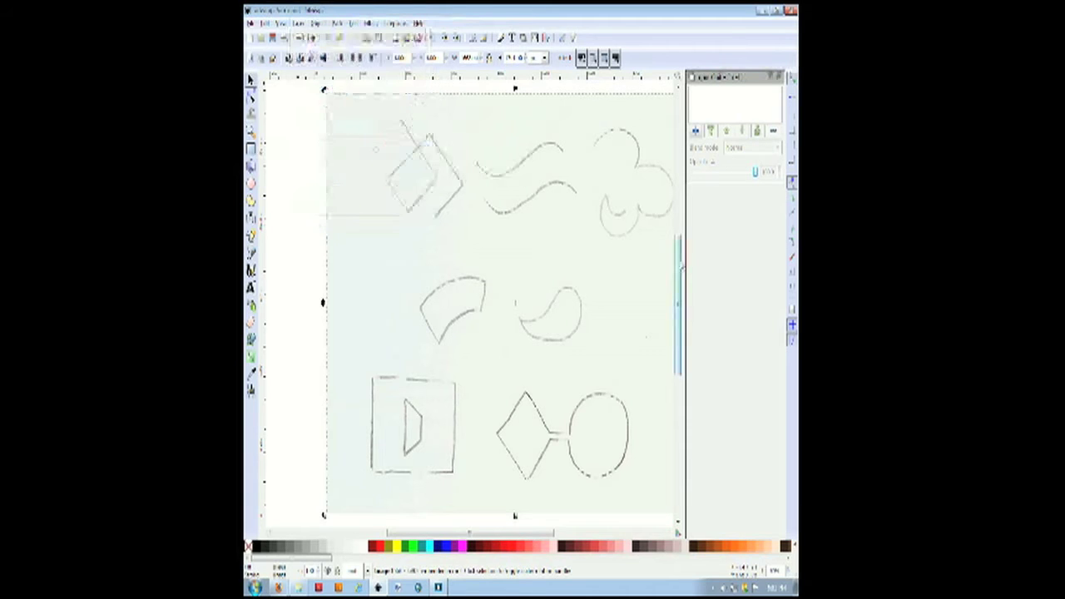
pyautogui.moveTo(507, 533)
pyautogui.mouseDown()
pyautogui.moveTo(525, 539)
pyautogui.moveTo(511, 535)
pyautogui.mouseUp()
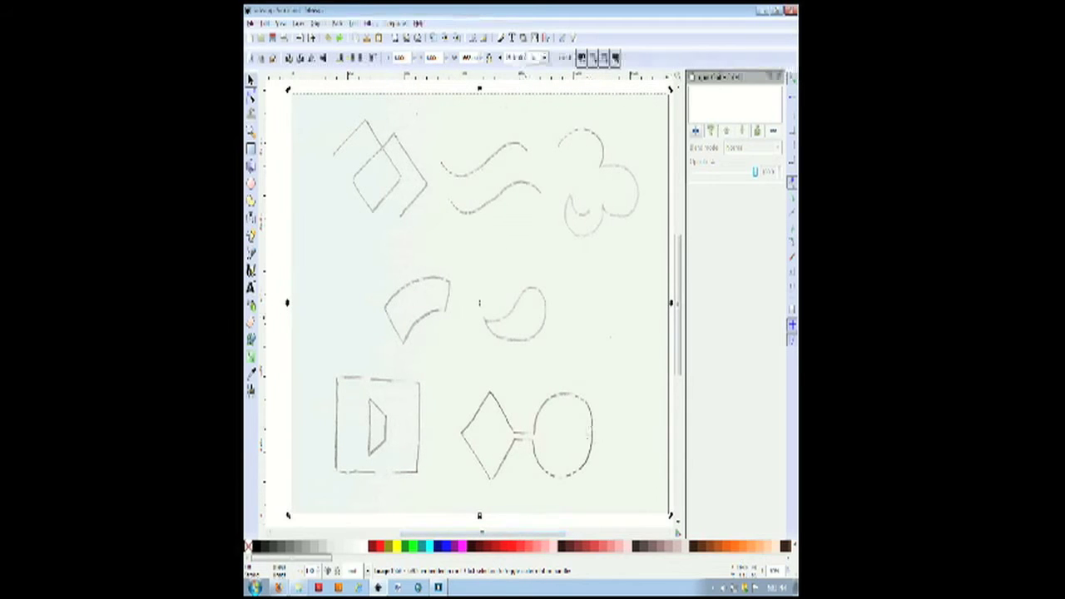
# Add a layer named sketch to the drawing.
pyautogui.click(698, 133)
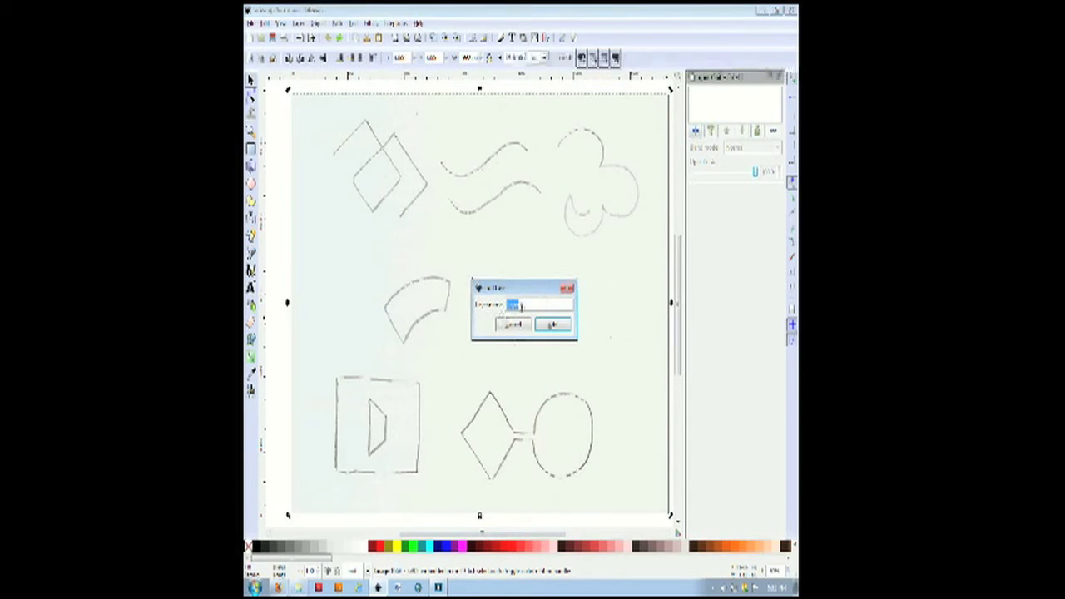
pyautogui.write('4')
pyautogui.click(555, 325)
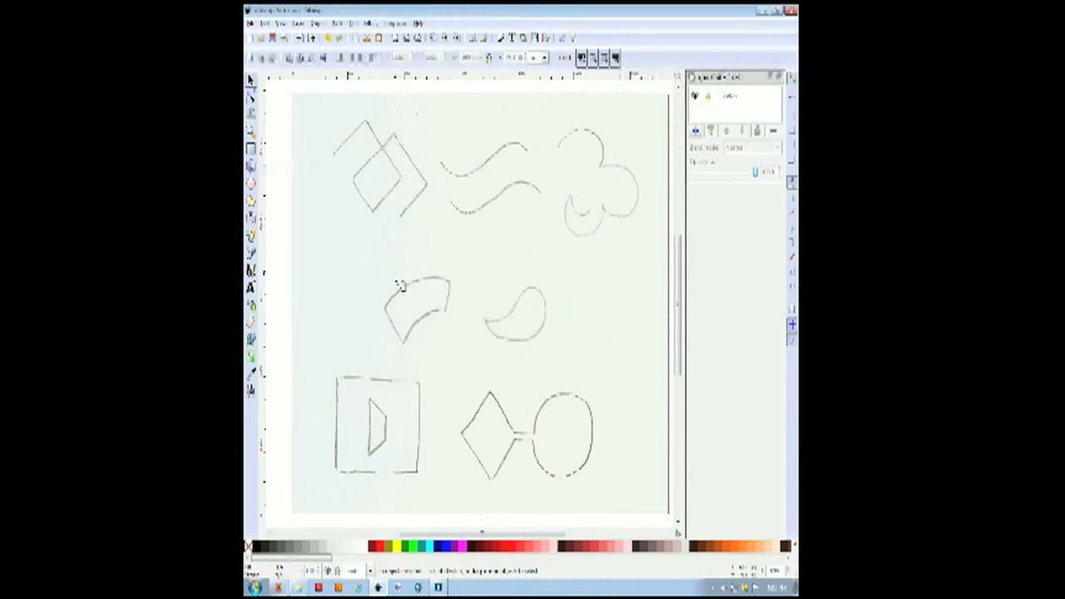
# Cut the scanned image and paste it in place on the sketch layer.
pyautogui.click(317, 246)
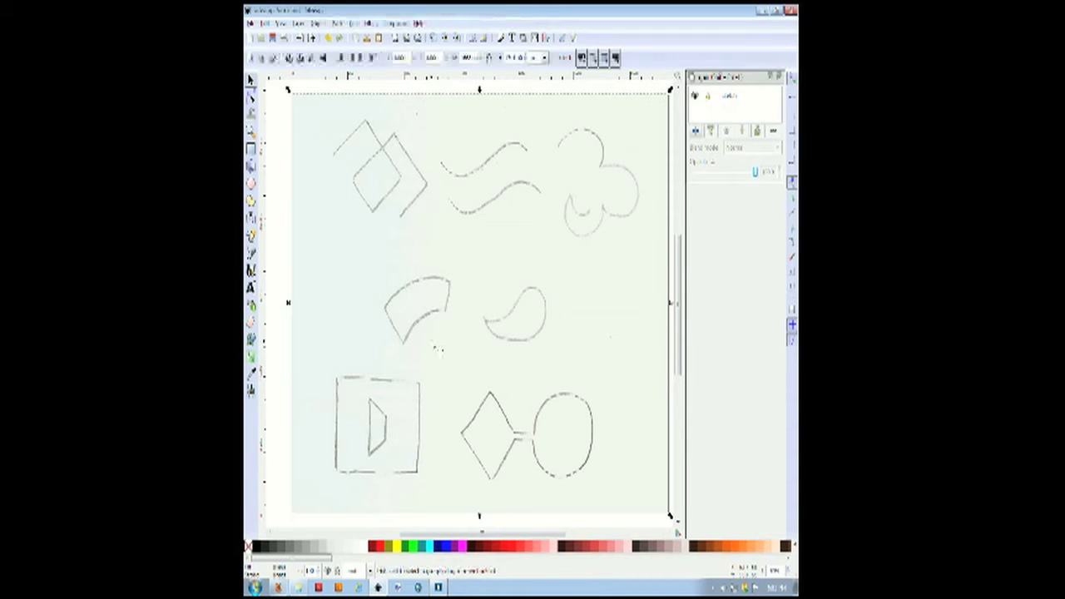
pyautogui.press('Delete')
pyautogui.click(736, 98)
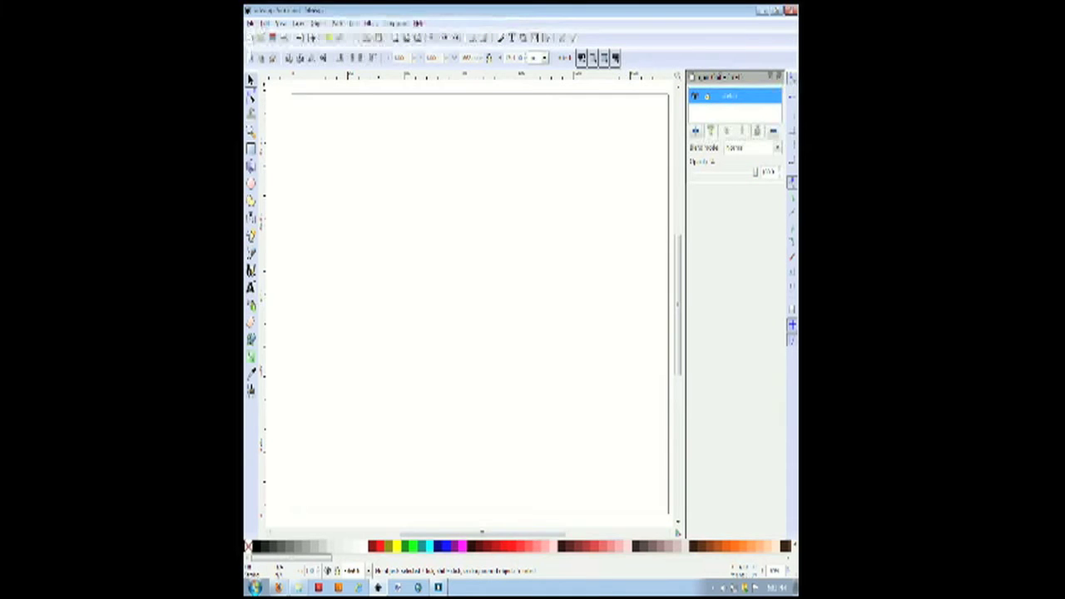
pyautogui.click(264, 24)
pyautogui.click(287, 127)
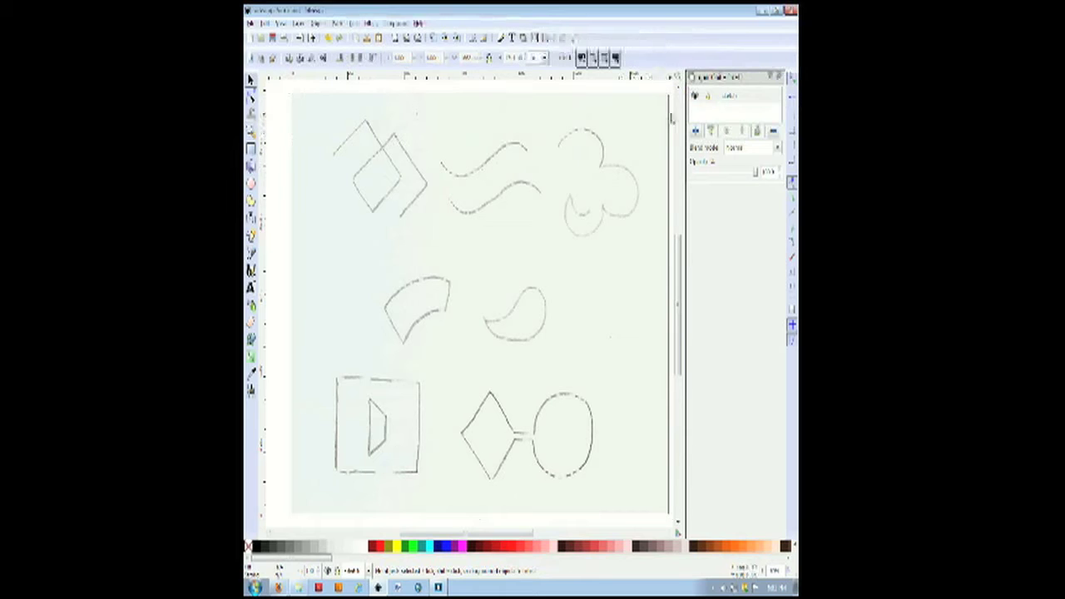
# Toggle the sketch layer's visibility off and back on to check that it holds the image.
pyautogui.click(696, 97)
pyautogui.click(696, 97)
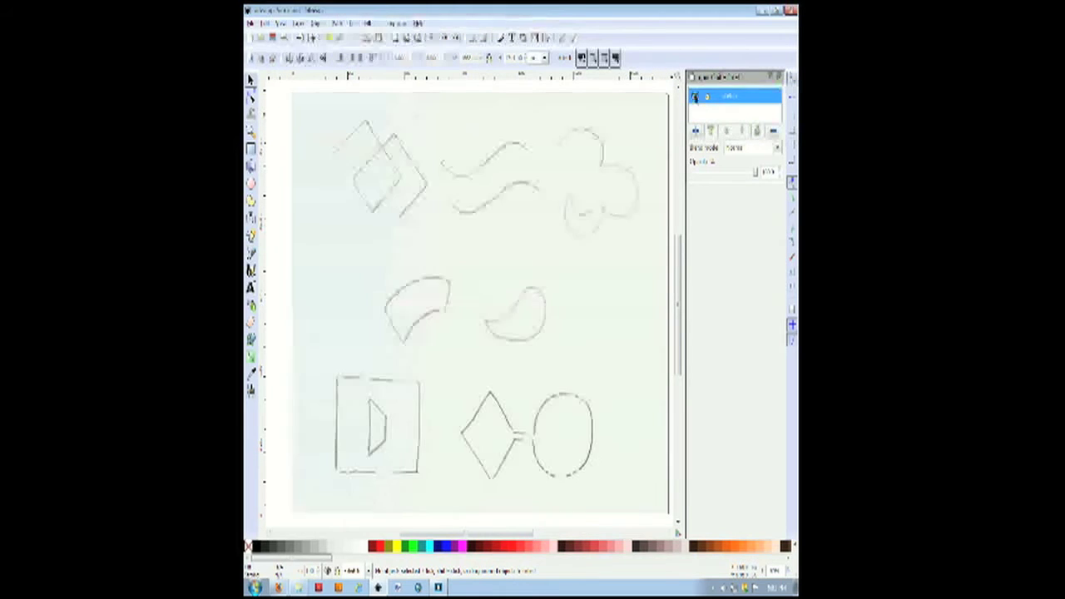
pyautogui.click(696, 98)
pyautogui.click(696, 97)
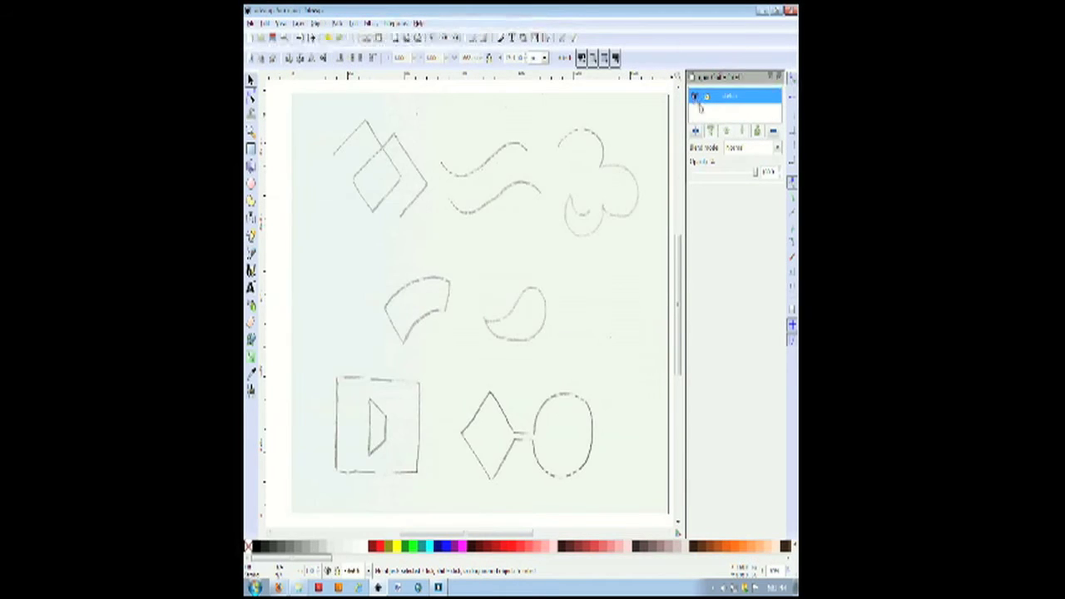
# Lock the sketch layer and test the lock by trying to select and move the scanned image.
pyautogui.click(708, 97)
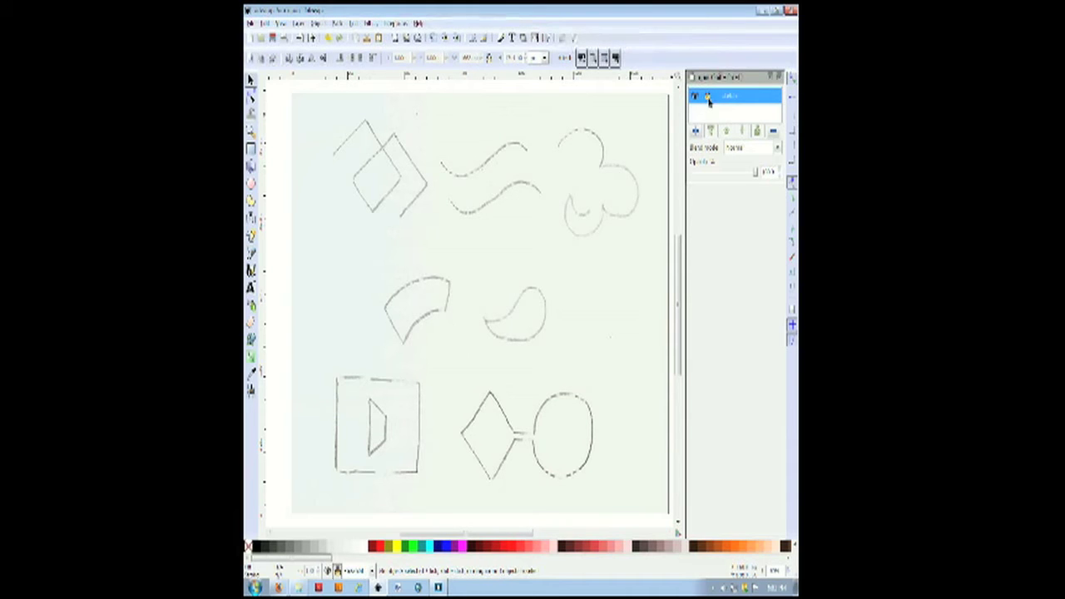
pyautogui.moveTo(647, 130); pyautogui.dragTo(676, 135)
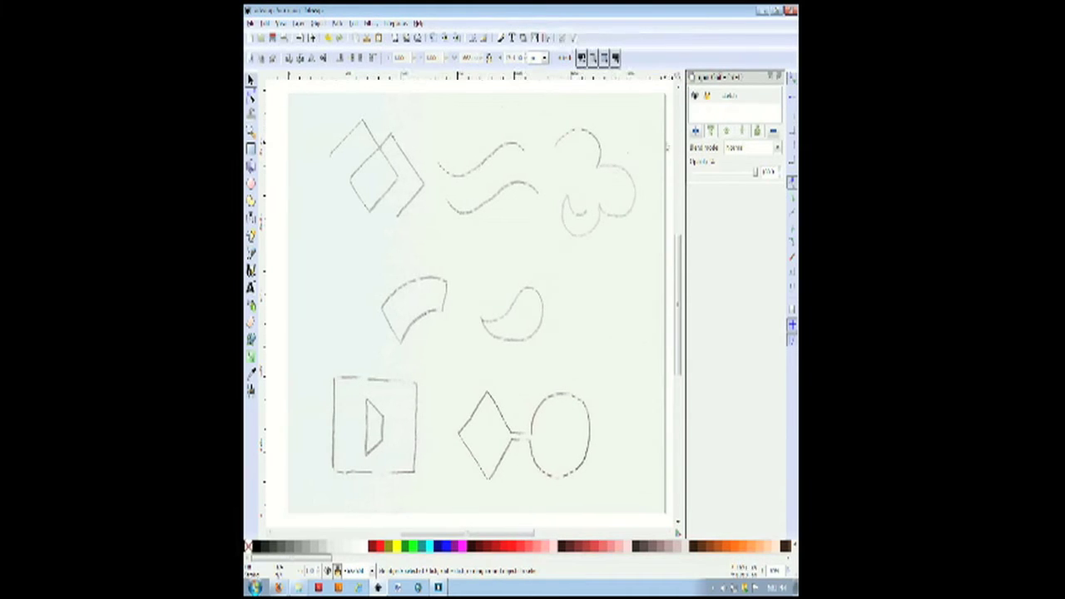
pyautogui.rightClick(627, 140)
pyautogui.click(594, 151)
pyautogui.moveTo(477, 203); pyautogui.dragTo(552, 286)
pyautogui.moveTo(391, 225); pyautogui.dragTo(463, 263)
# Add a second, named layer above the locked sketch layer for the tracing.
pyautogui.click(696, 131)
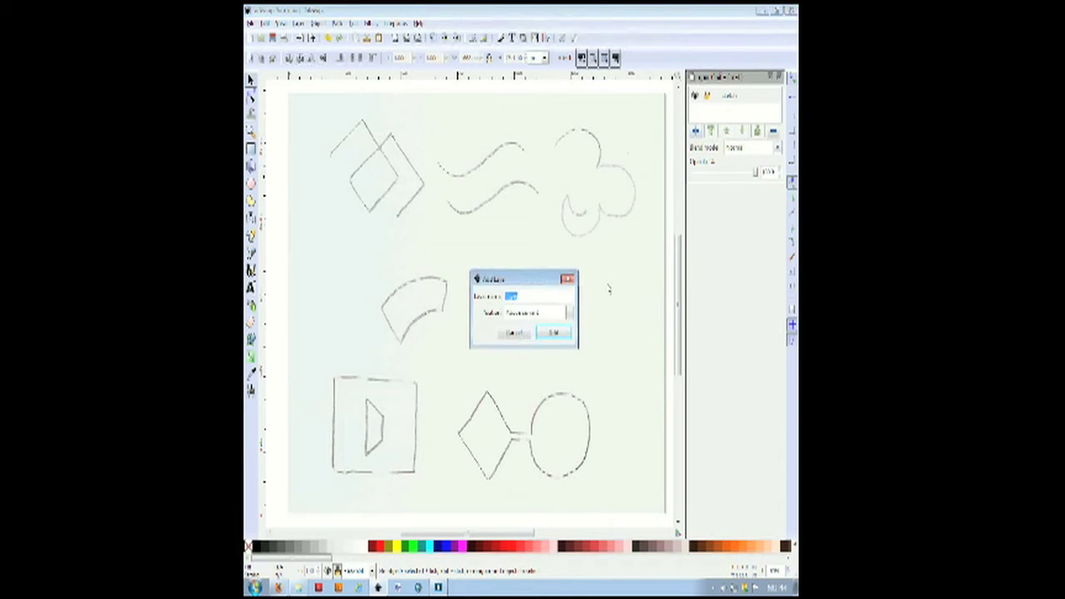
pyautogui.write('sk')
pyautogui.click(570, 330)
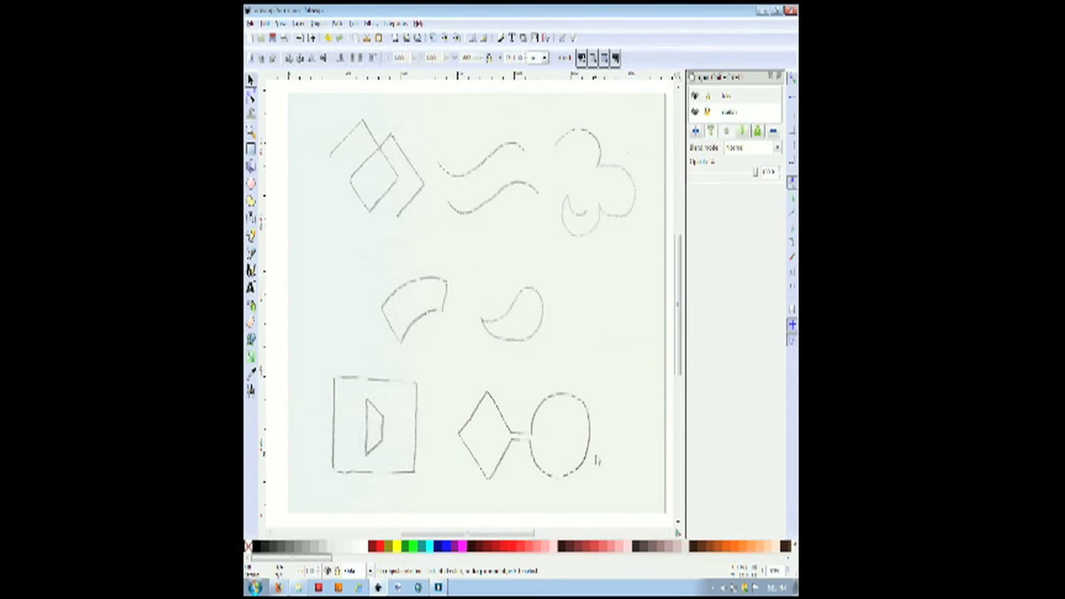
# Activate the Bezier pen tool and display the Fill and Stroke settings.
pyautogui.moveTo(525, 535); pyautogui.dragTo(522, 535)
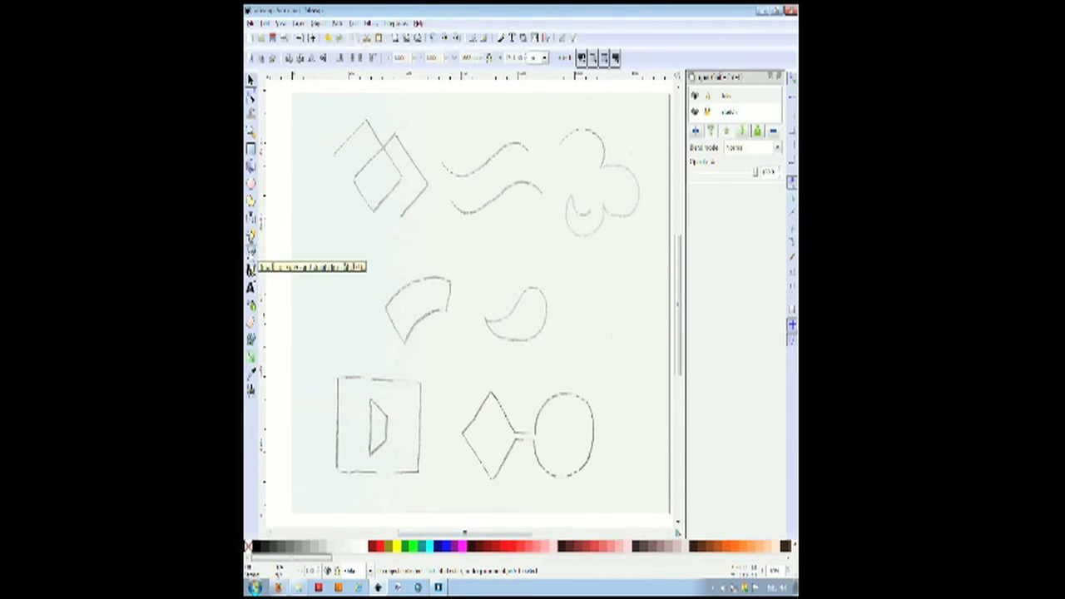
pyautogui.click(251, 253)
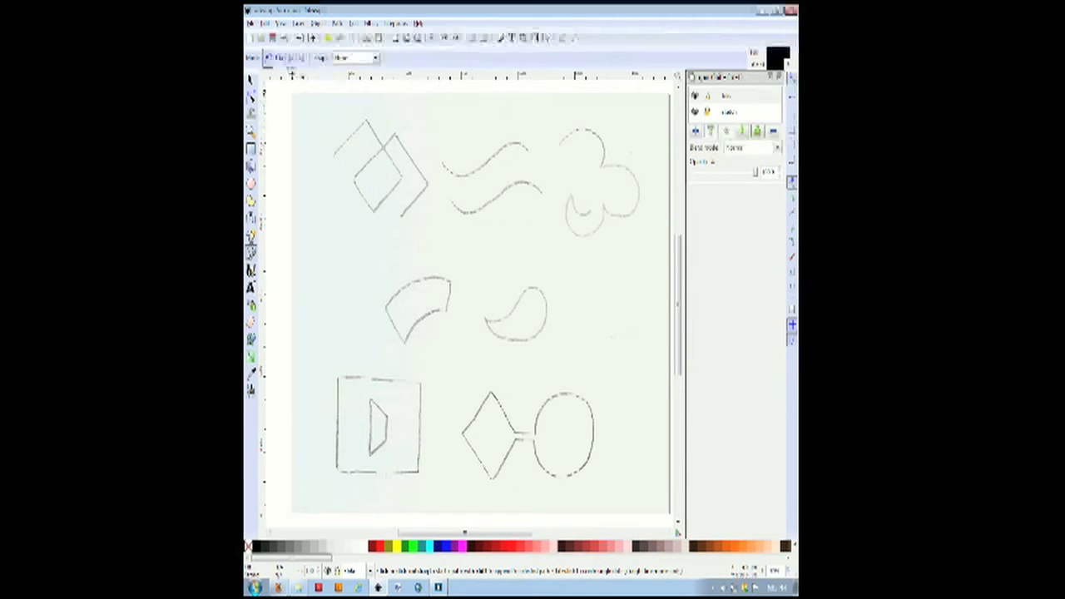
pyautogui.click(314, 23)
pyautogui.click(337, 38)
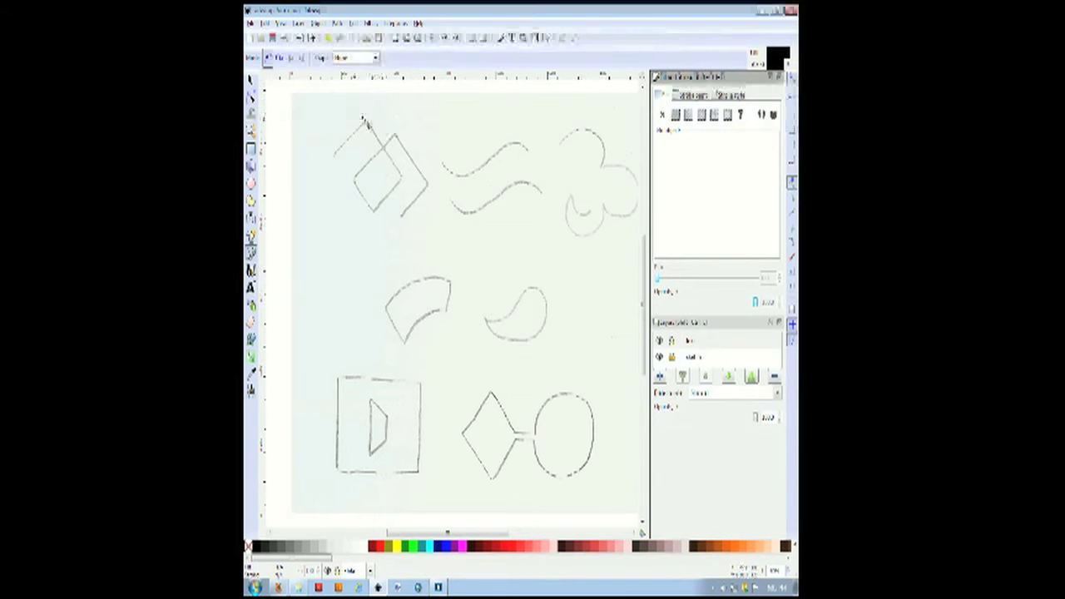
pyautogui.click(314, 23)
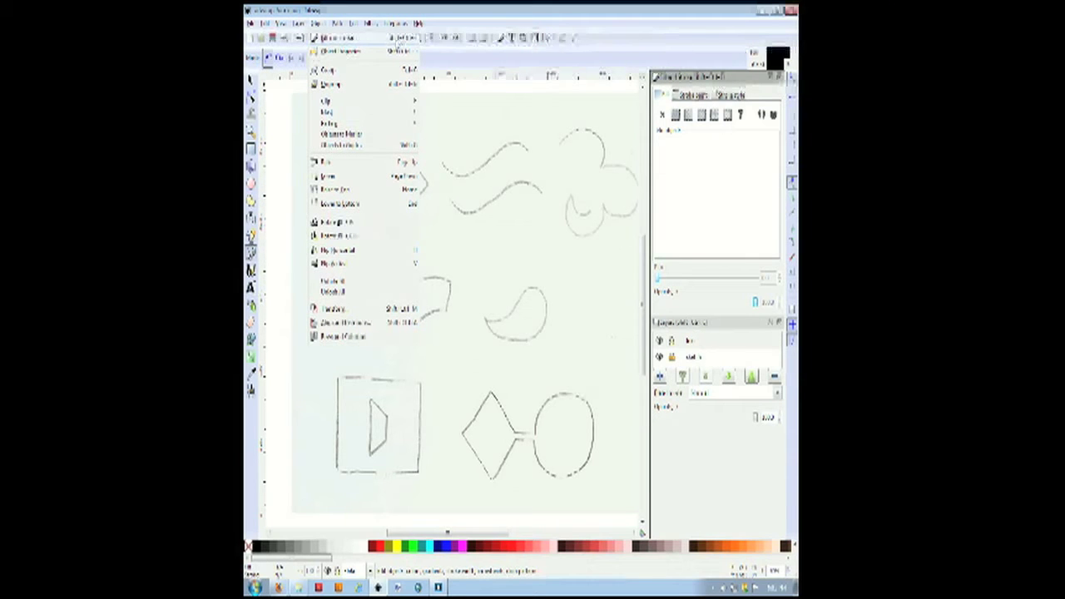
pyautogui.click(693, 172)
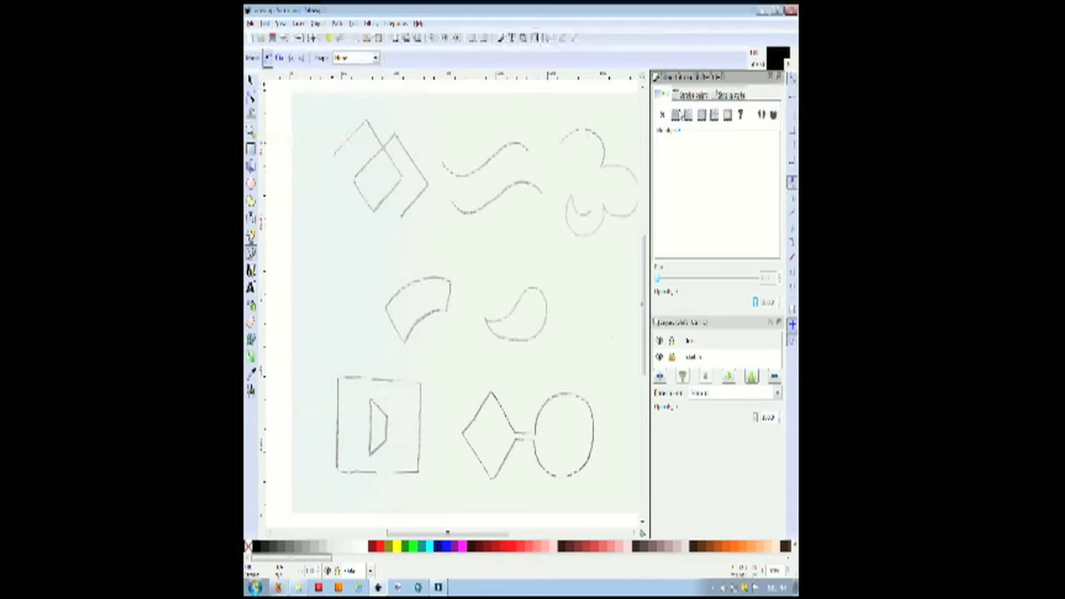
# Examine the Fill, Stroke paint and Stroke style settings.
pyautogui.click(717, 96)
pyautogui.click(696, 95)
pyautogui.click(666, 97)
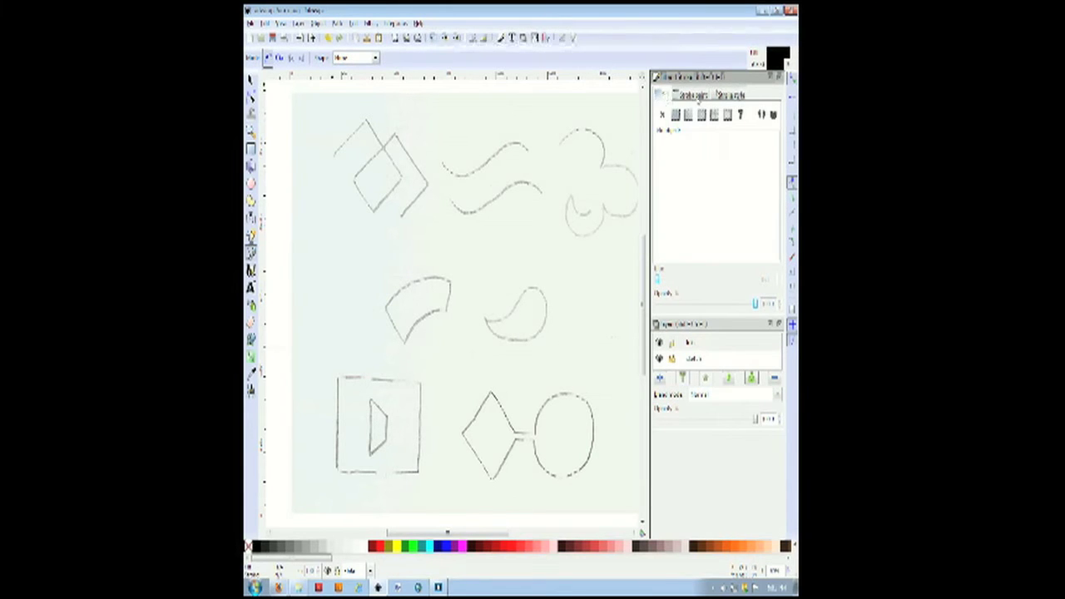
pyautogui.click(696, 96)
pyautogui.click(724, 96)
pyautogui.click(691, 96)
pyautogui.click(666, 96)
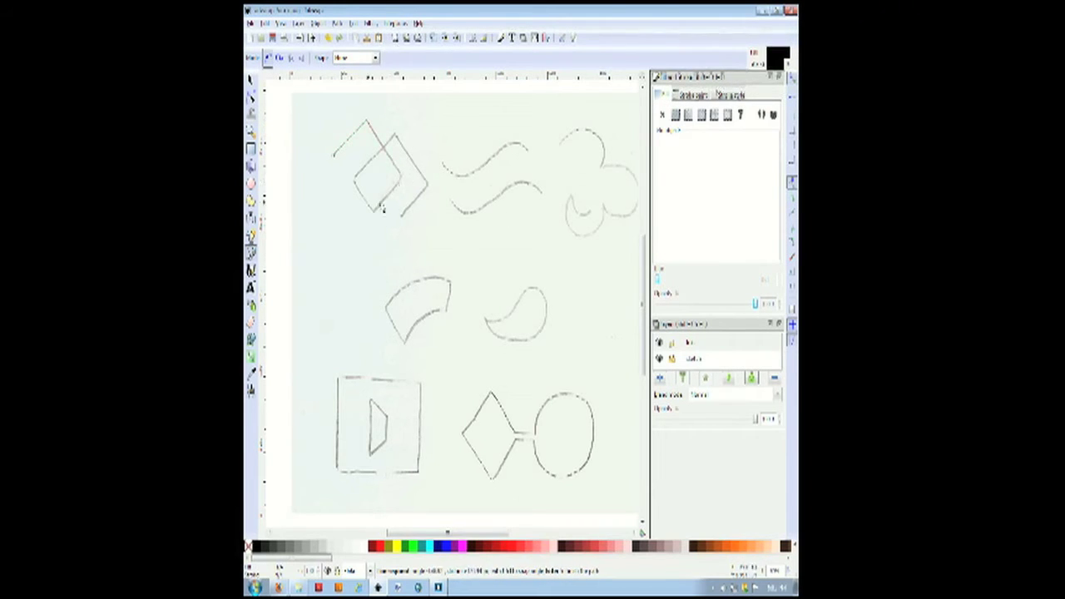
# Draw trial straight-segment paths with the Bezier pen over and beside the overlapping diamonds sketch.
pyautogui.press('Return')
pyautogui.click(373, 212)
pyautogui.click(401, 174)
pyautogui.press('Return')
pyautogui.click(353, 177)
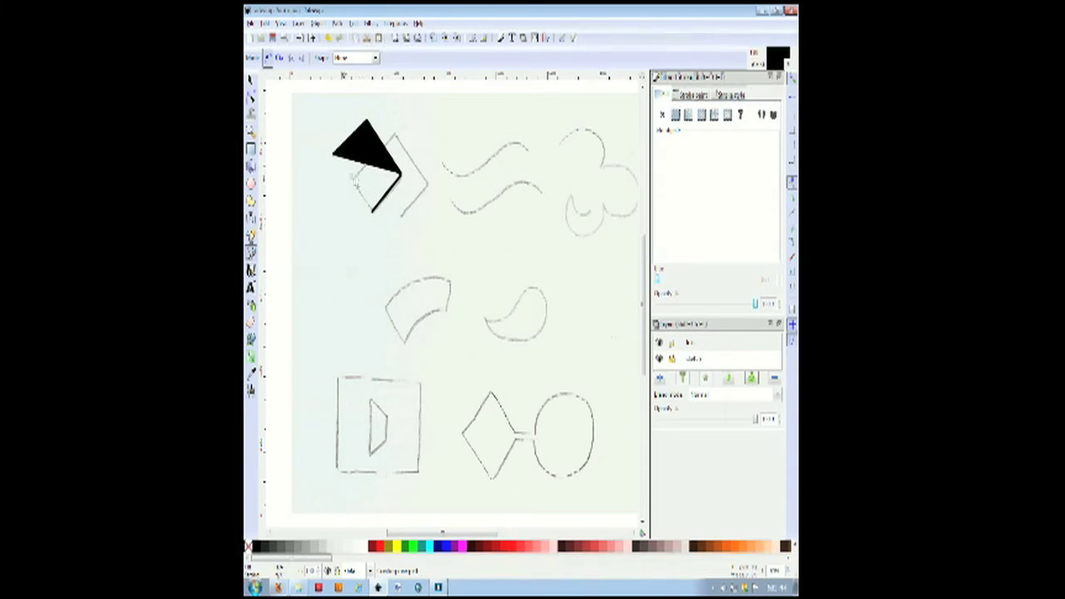
pyautogui.click(306, 186)
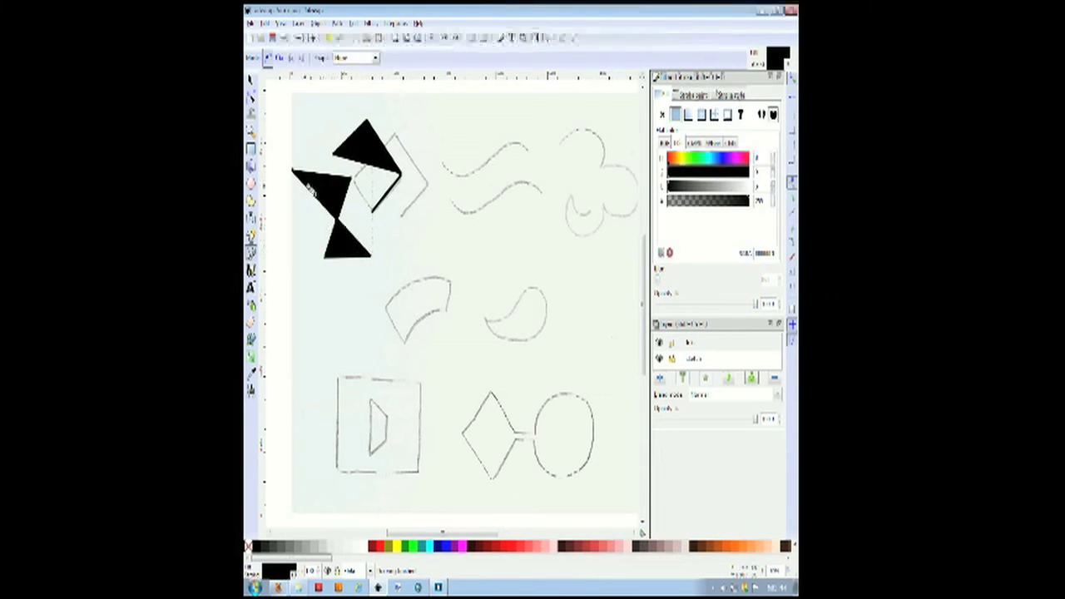
# Remove the fill from the last trial path, and delete all the trial paths around the diamonds sketch.
pyautogui.click(250, 80)
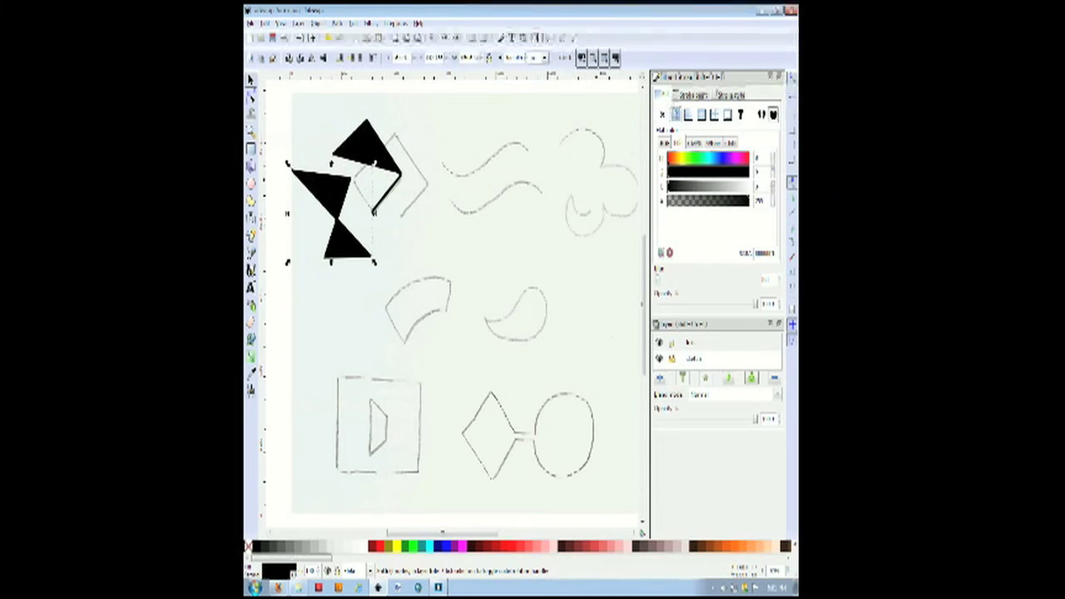
pyautogui.click(662, 115)
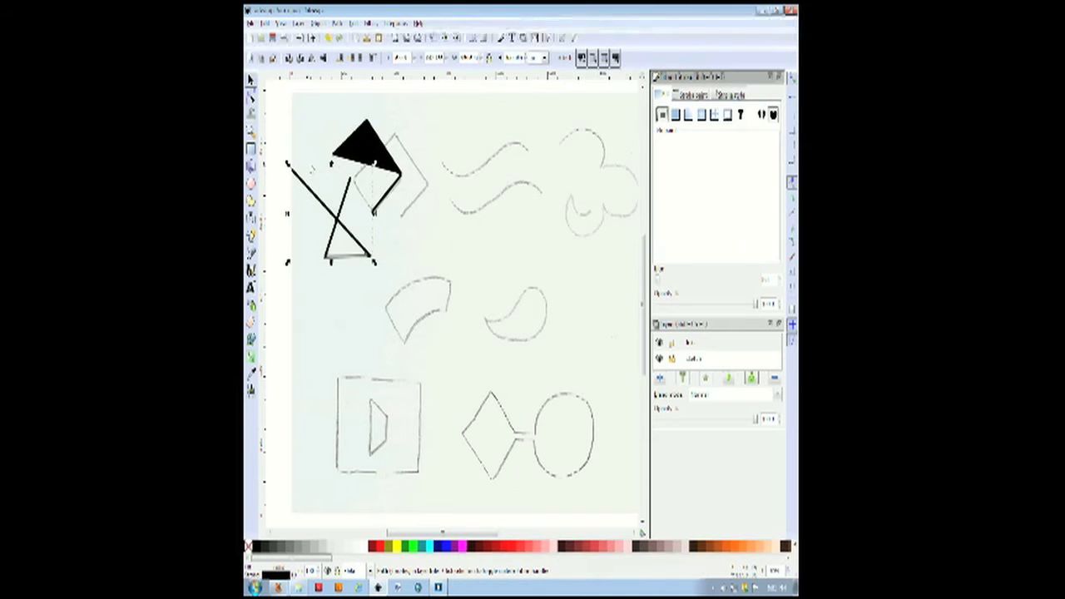
pyautogui.press('Delete')
pyautogui.click(370, 171)
pyautogui.press('Delete')
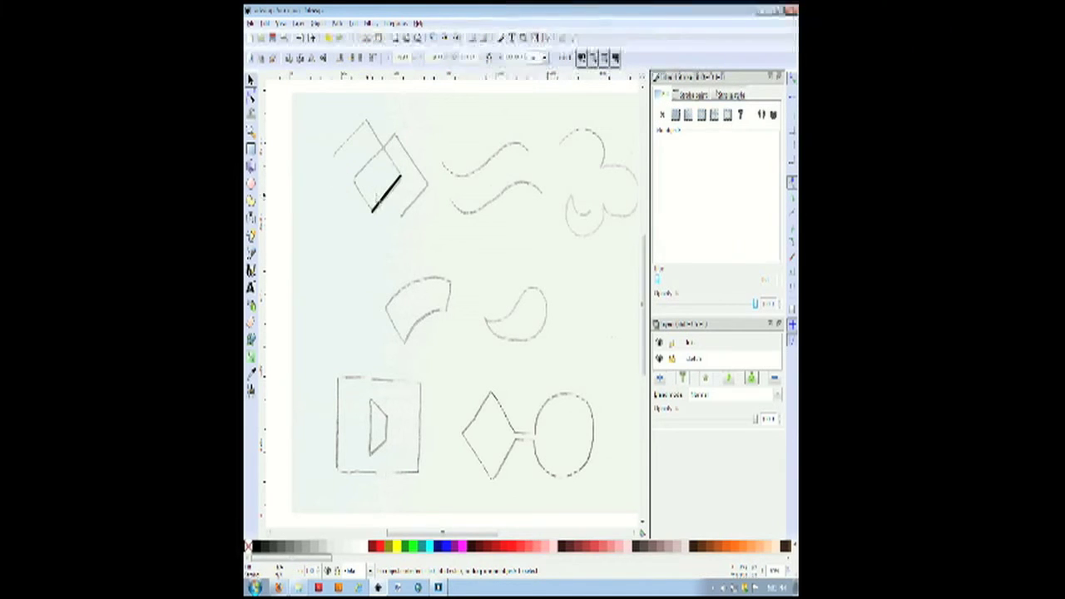
pyautogui.click(383, 197)
pyautogui.press('Delete')
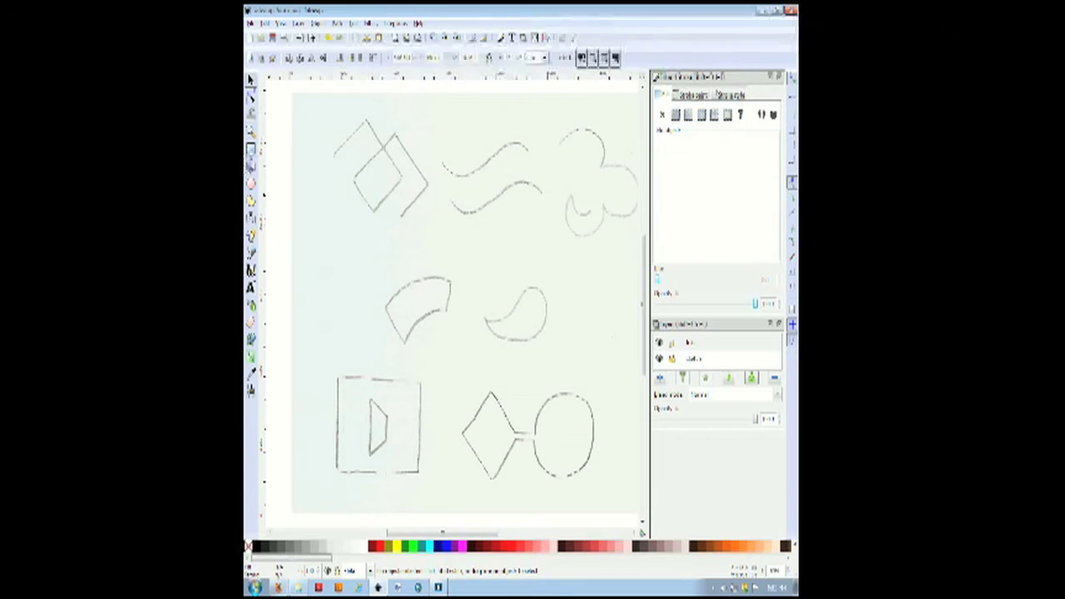
# Trace the overlapping diamonds sketch with the Bezier pen as one open path of straight segments through all its corners.
pyautogui.click(250, 129)
pyautogui.moveTo(320, 114)
pyautogui.mouseDown()
pyautogui.moveTo(412, 217)
pyautogui.moveTo(454, 238)
pyautogui.mouseUp()
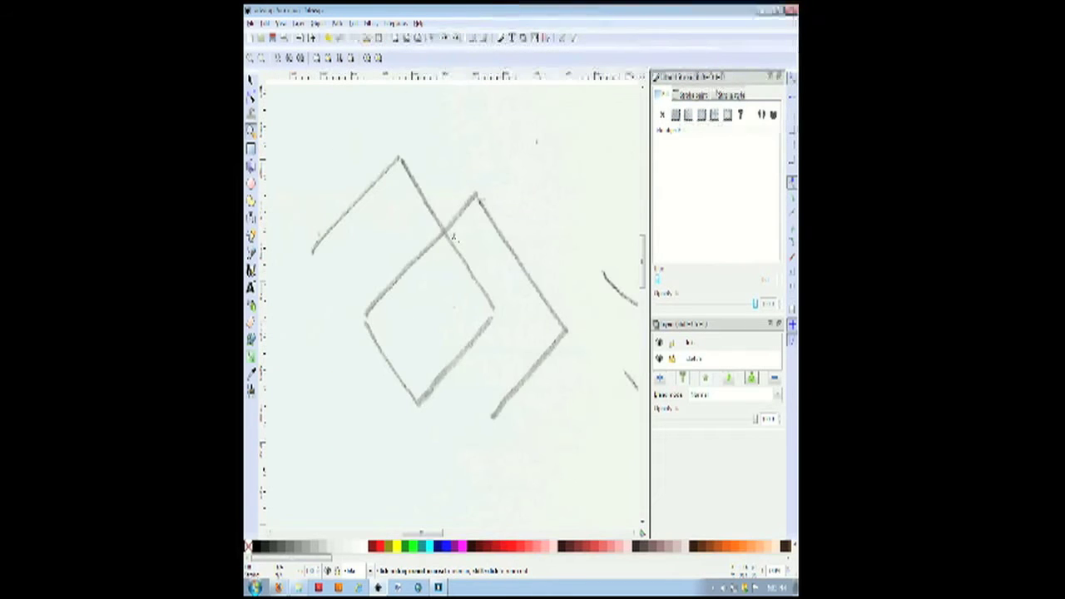
pyautogui.click(251, 250)
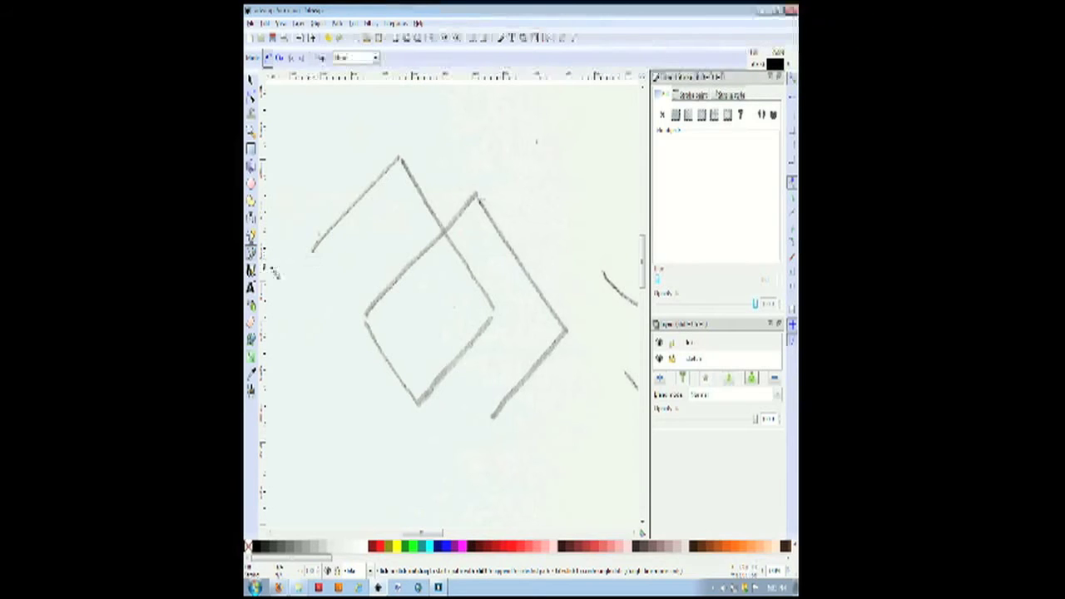
pyautogui.click(313, 252)
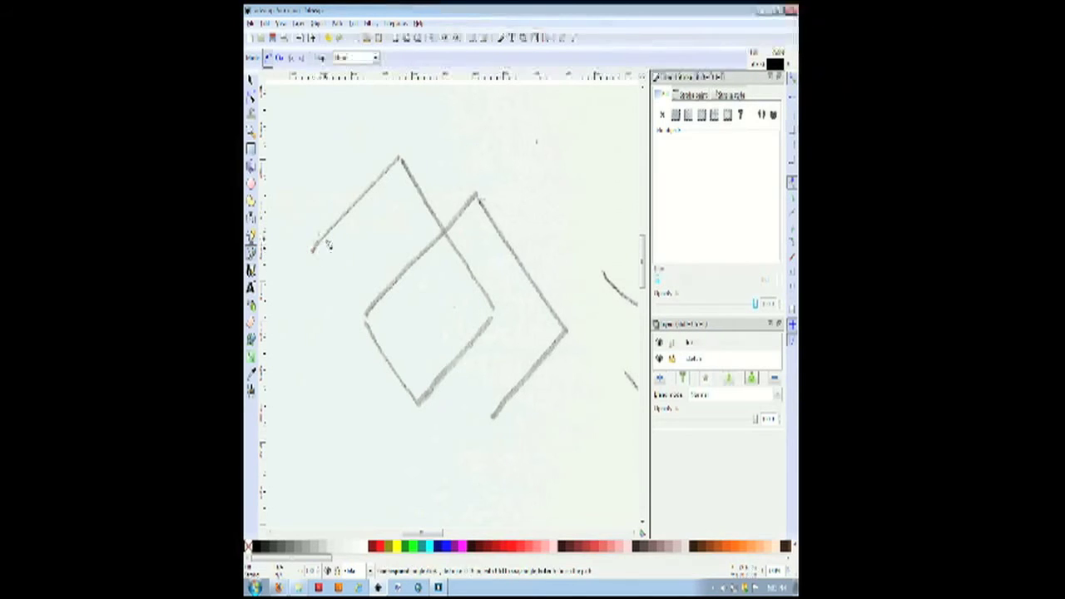
pyautogui.moveTo(374, 192); pyautogui.dragTo(402, 160)
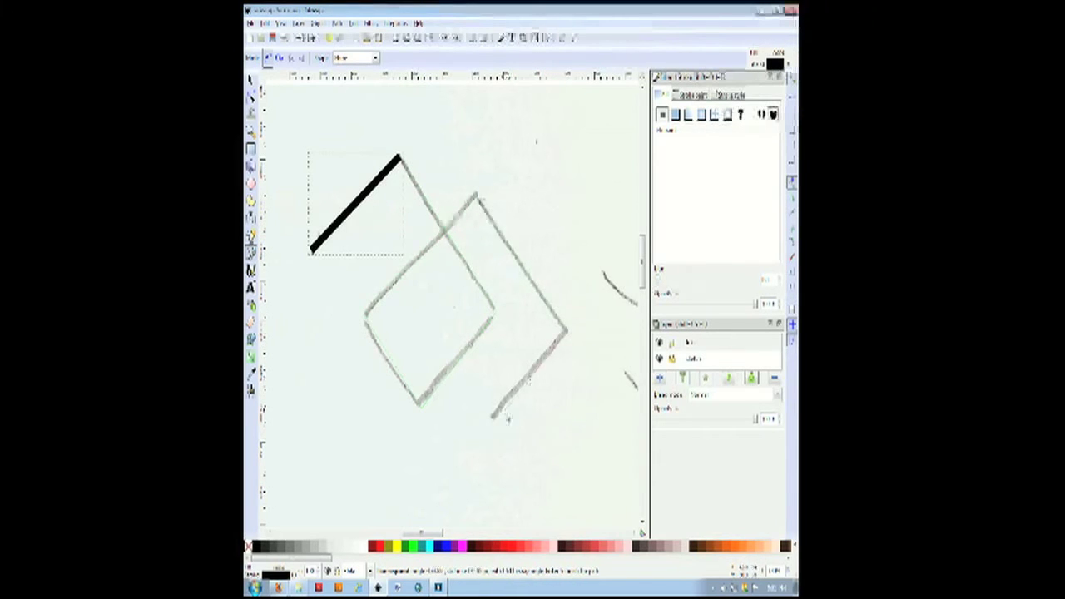
pyautogui.doubleClick(495, 419)
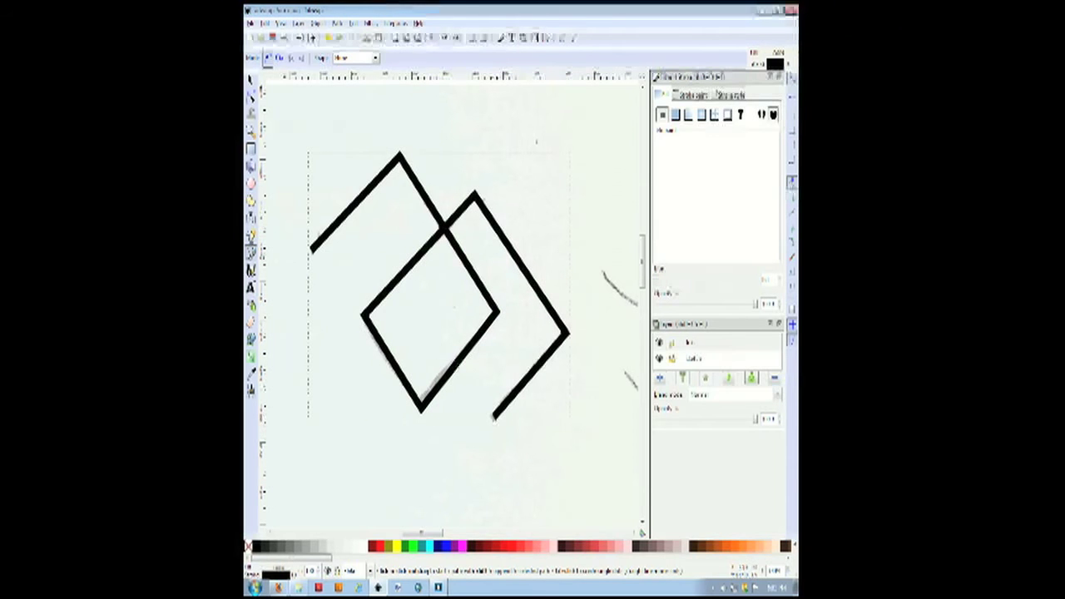
# Select the traced diamonds path and move it about, setting it back down close to the sketch lines.
pyautogui.click(251, 80)
pyautogui.moveTo(378, 189); pyautogui.dragTo(367, 209)
pyautogui.moveTo(447, 265); pyautogui.dragTo(457, 253)
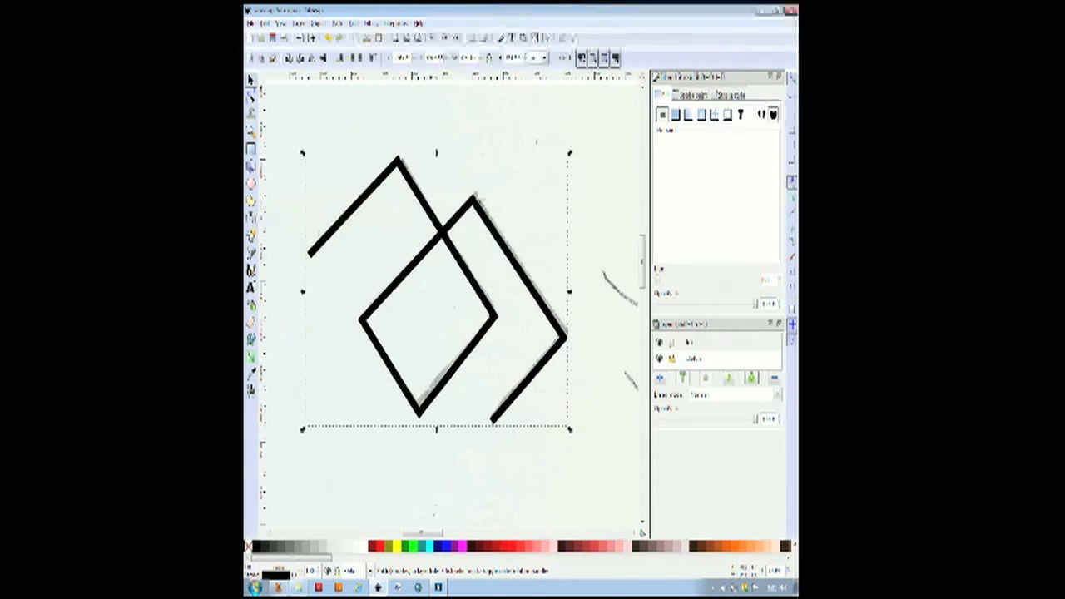
# Trace the upper wavy line with the Bezier pen as a smooth open curve, with a curved node at its middle.
pyautogui.moveTo(432, 533); pyautogui.dragTo(462, 540)
pyautogui.press('b')
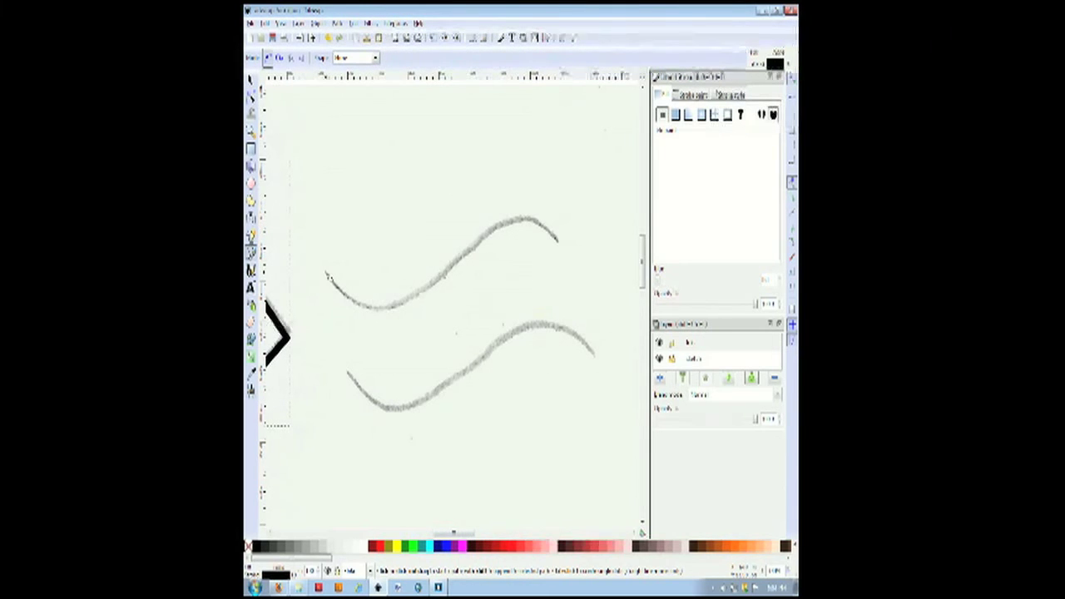
pyautogui.click(326, 274)
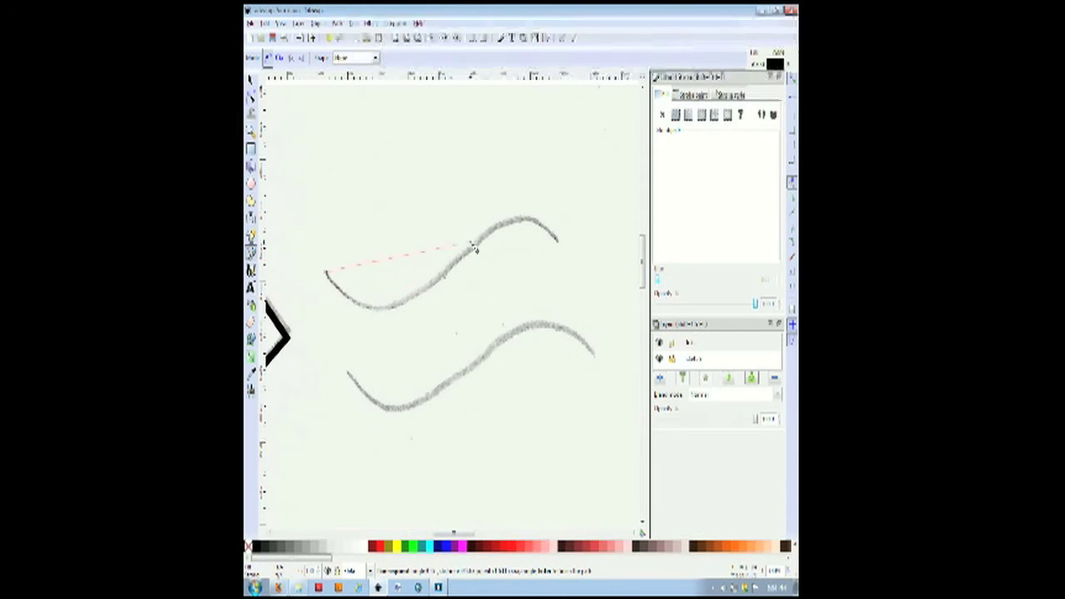
pyautogui.press('Escape')
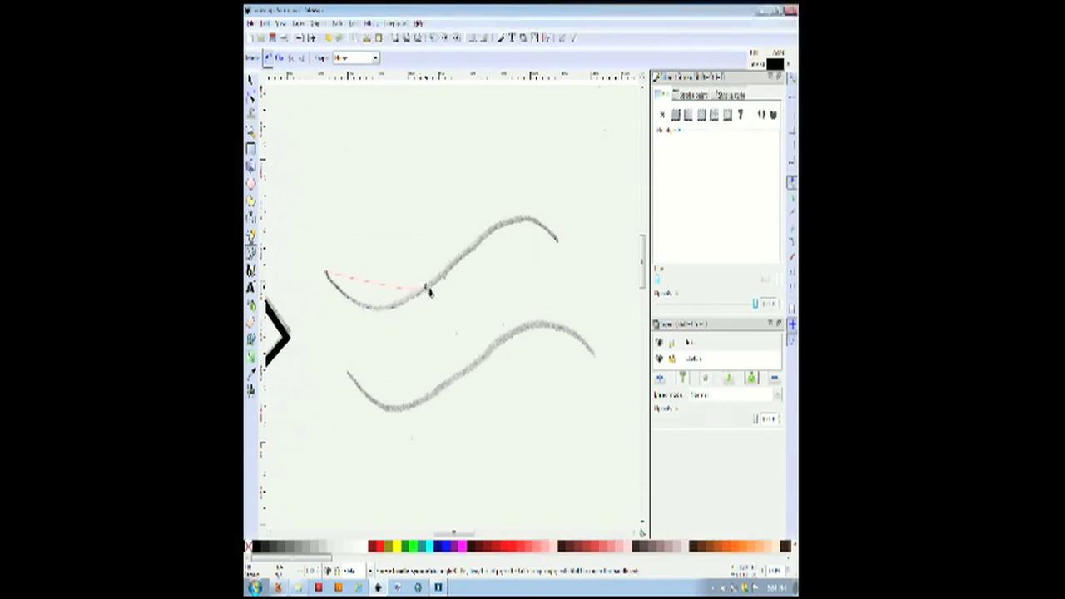
pyautogui.moveTo(426, 291); pyautogui.dragTo(485, 241)
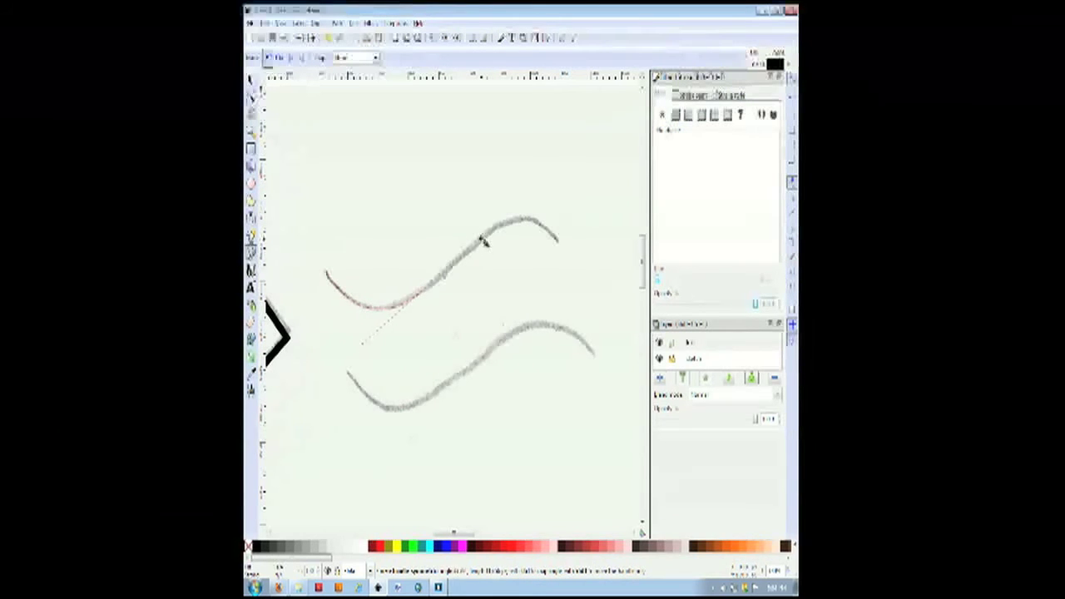
pyautogui.click(485, 248)
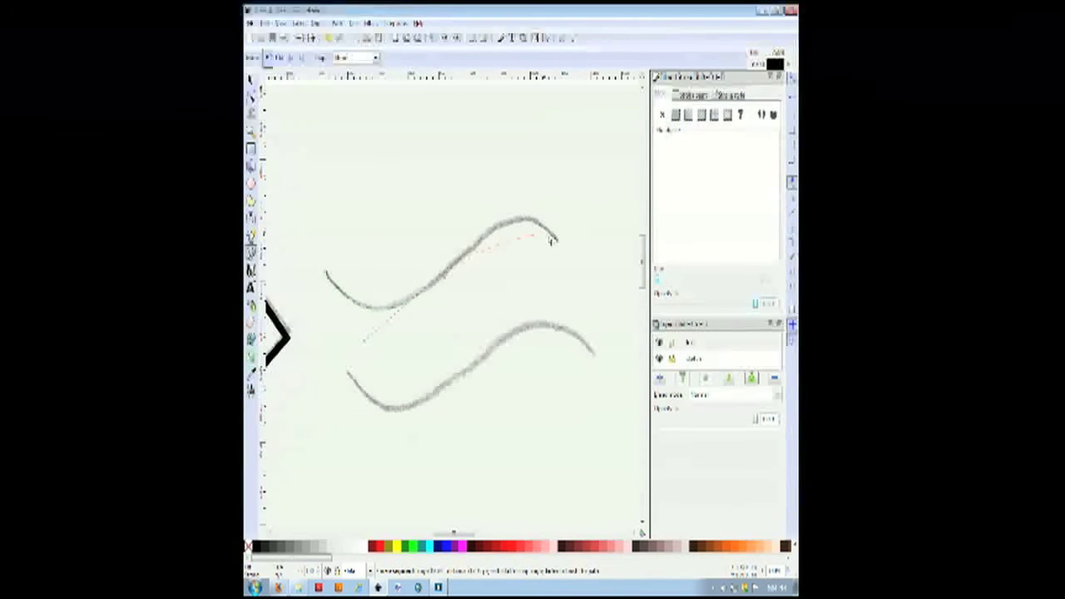
pyautogui.moveTo(563, 248); pyautogui.dragTo(593, 290)
pyautogui.press('Return')
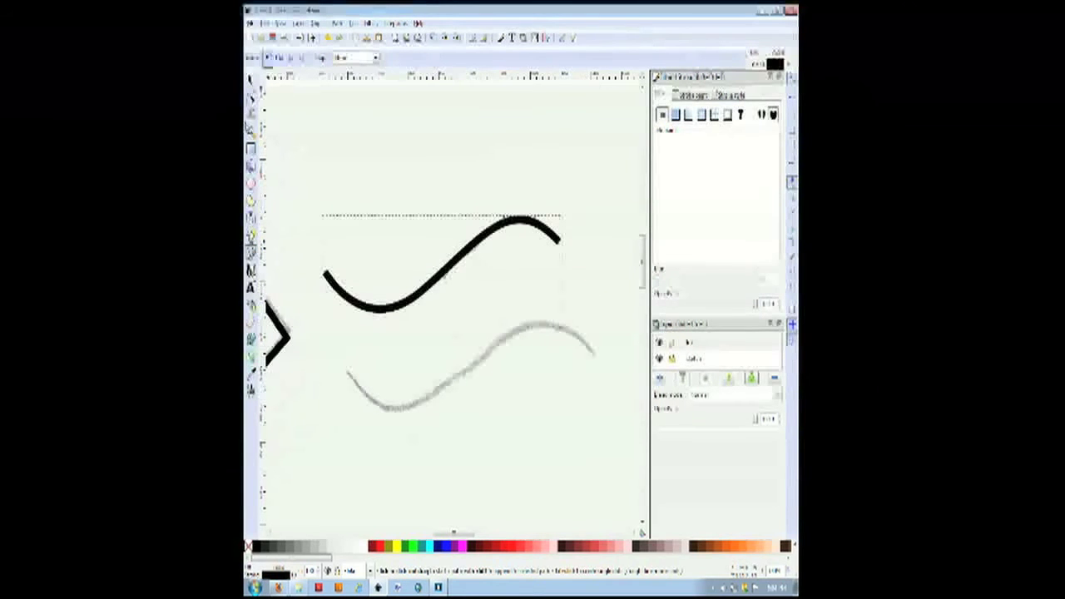
# Select the traced upper wave path and shift it slightly down and to the right of its sketch line.
pyautogui.click(251, 80)
pyautogui.moveTo(455, 264); pyautogui.dragTo(459, 265)
pyautogui.hotkey('ctrl', 'z')
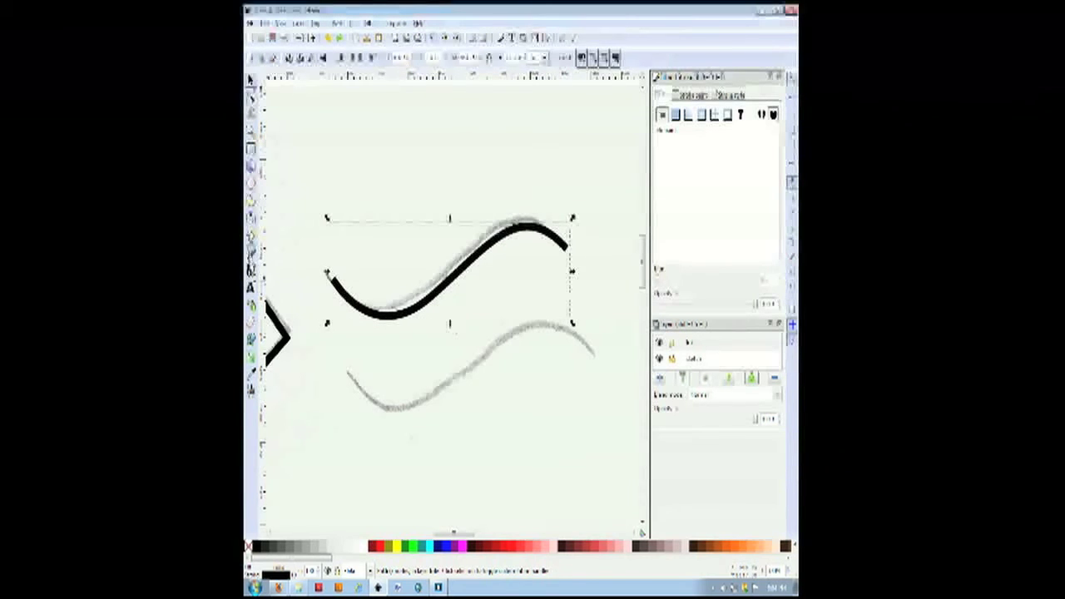
# Trace the lower wavy line with the Bezier pen as a smooth open curve, shaping the handles at its middle and end nodes.
pyautogui.click(250, 253)
pyautogui.click(348, 375)
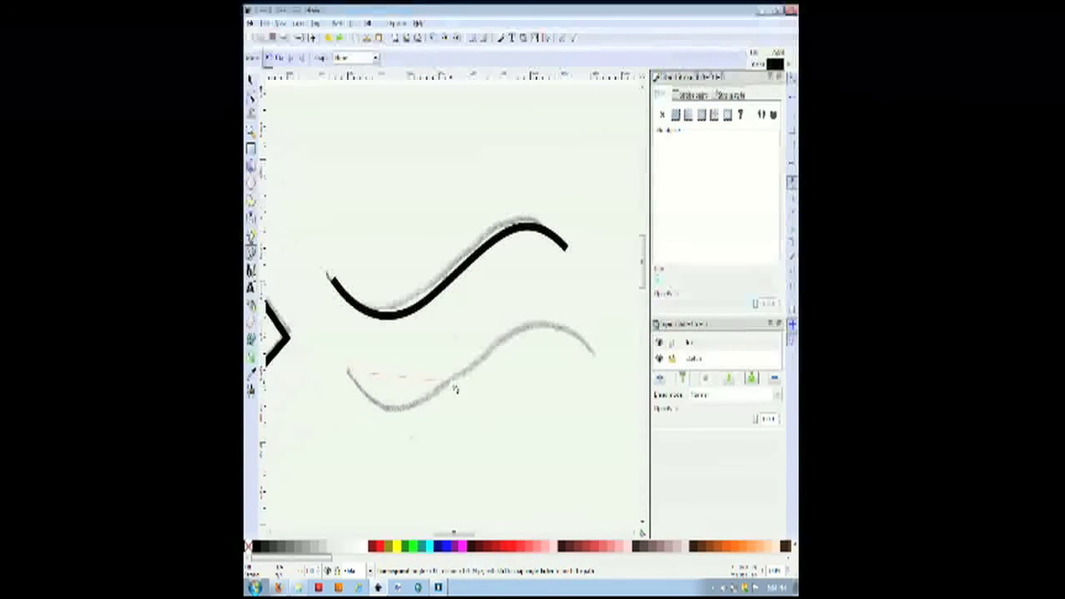
pyautogui.moveTo(457, 381); pyautogui.dragTo(533, 316)
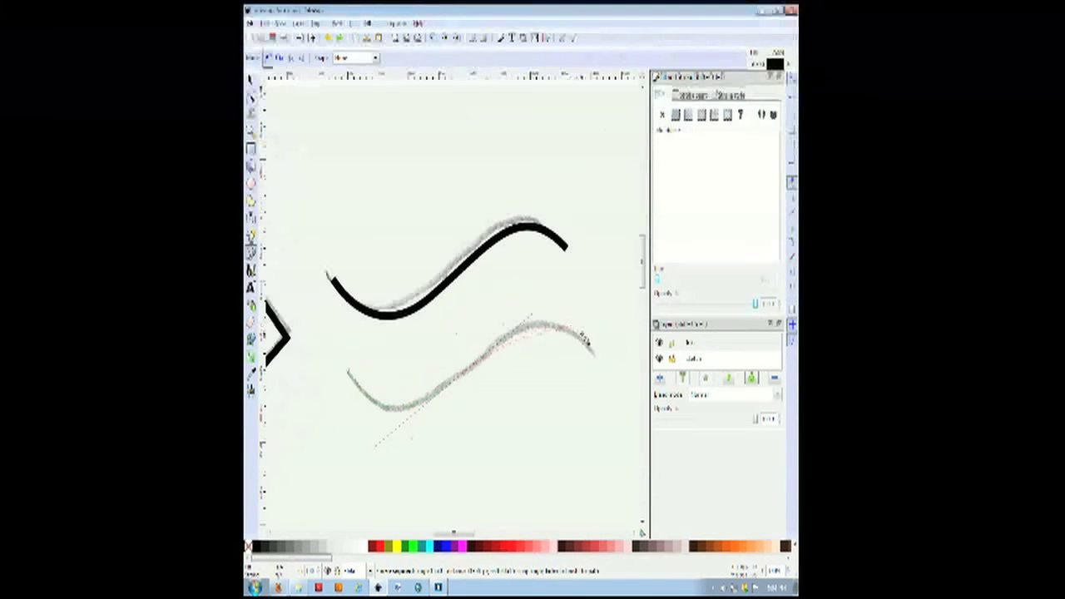
pyautogui.moveTo(599, 362); pyautogui.dragTo(638, 410)
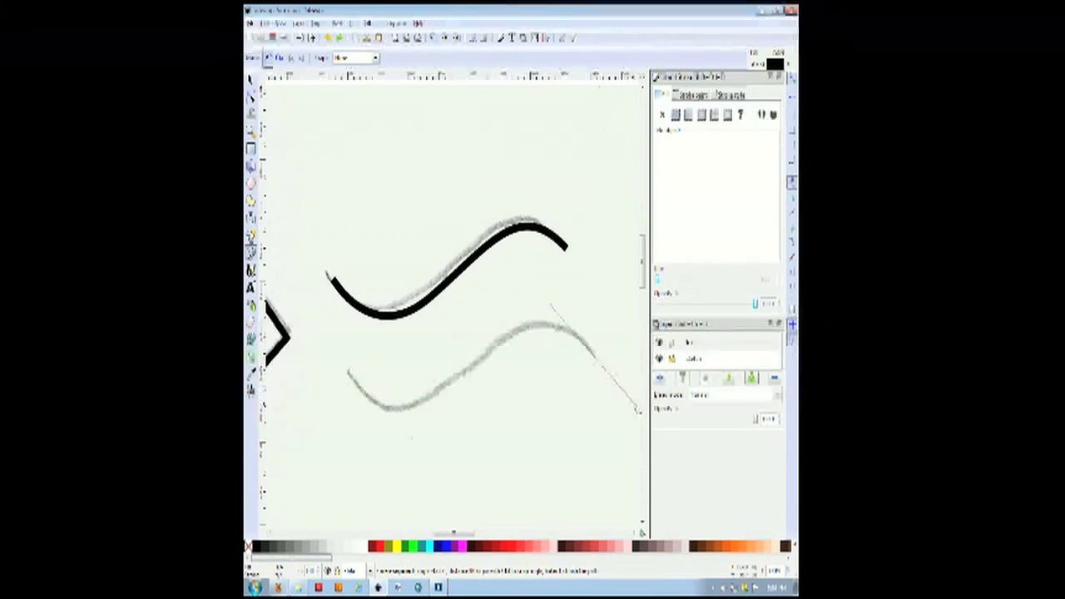
pyautogui.press('Return')
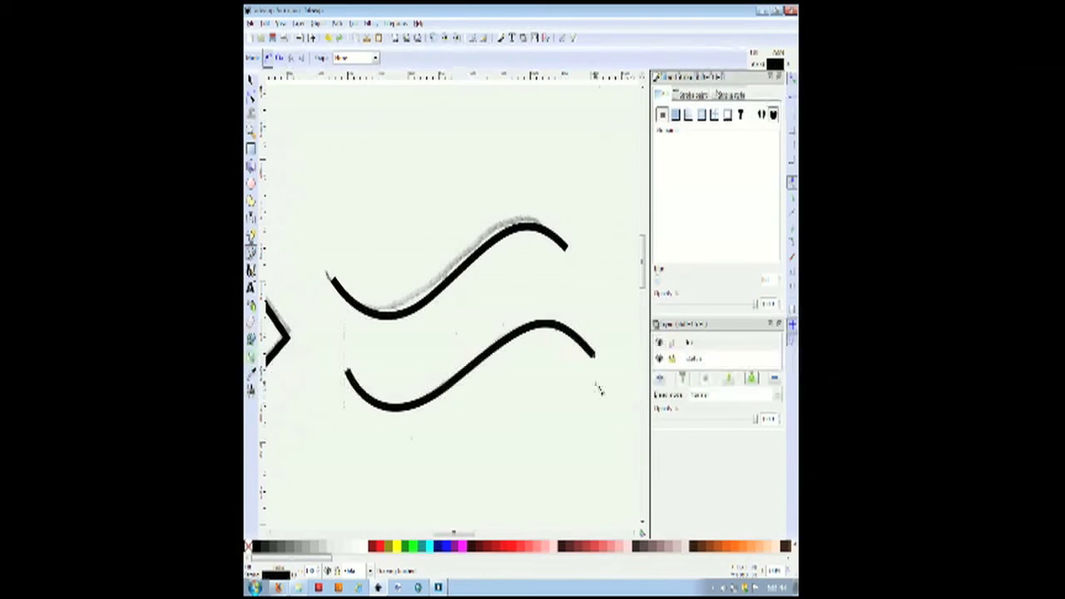
# Trace the upper lobe of the three-lobed sketch with a curved Bezier path, and undo that path.
pyautogui.click(251, 80)
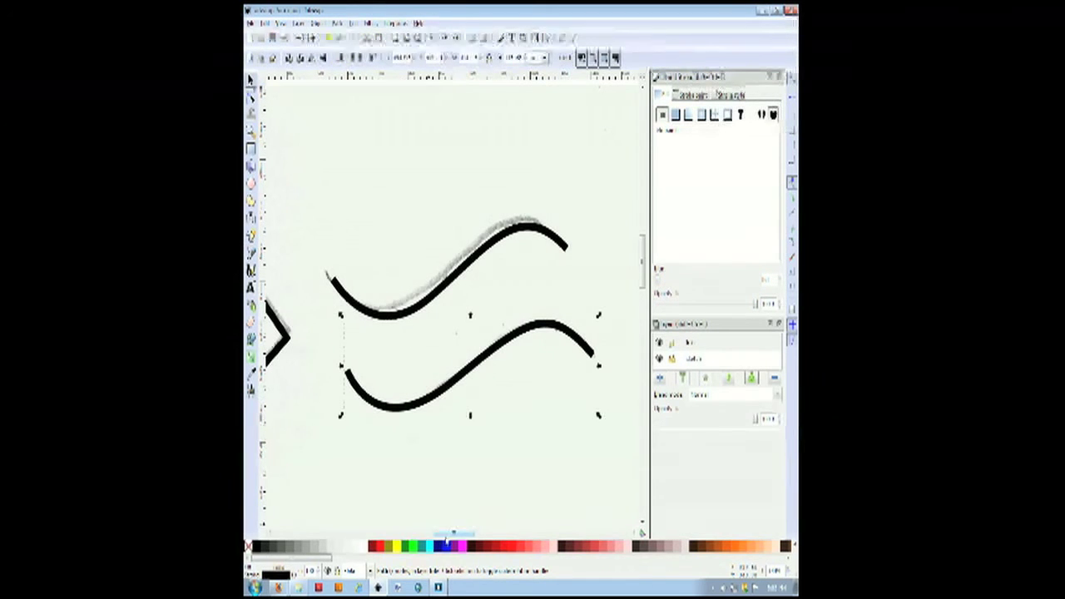
pyautogui.moveTo(454, 535); pyautogui.dragTo(481, 541)
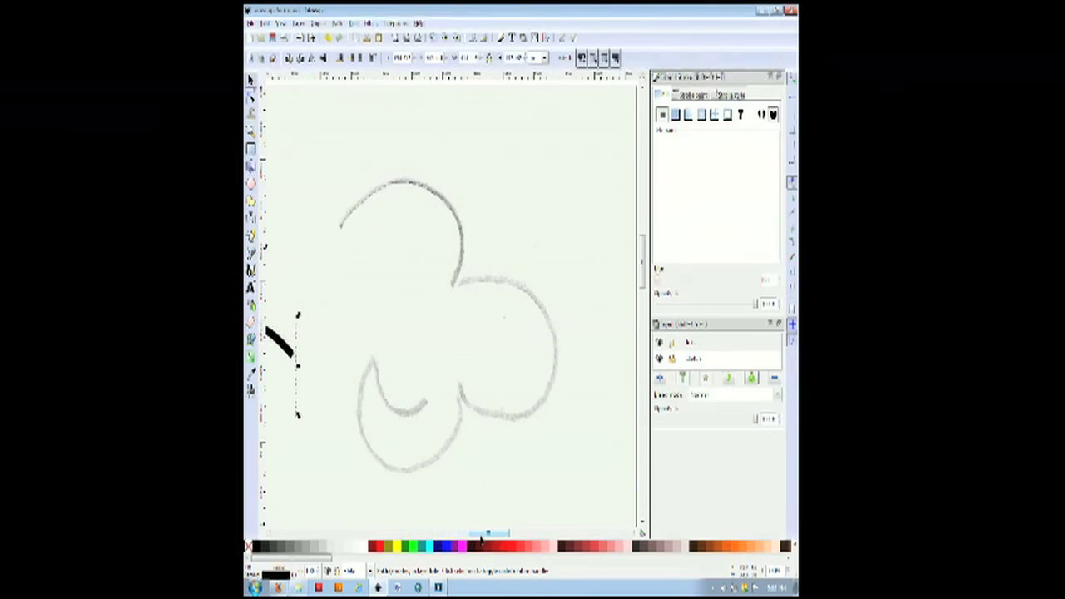
pyautogui.click(251, 248)
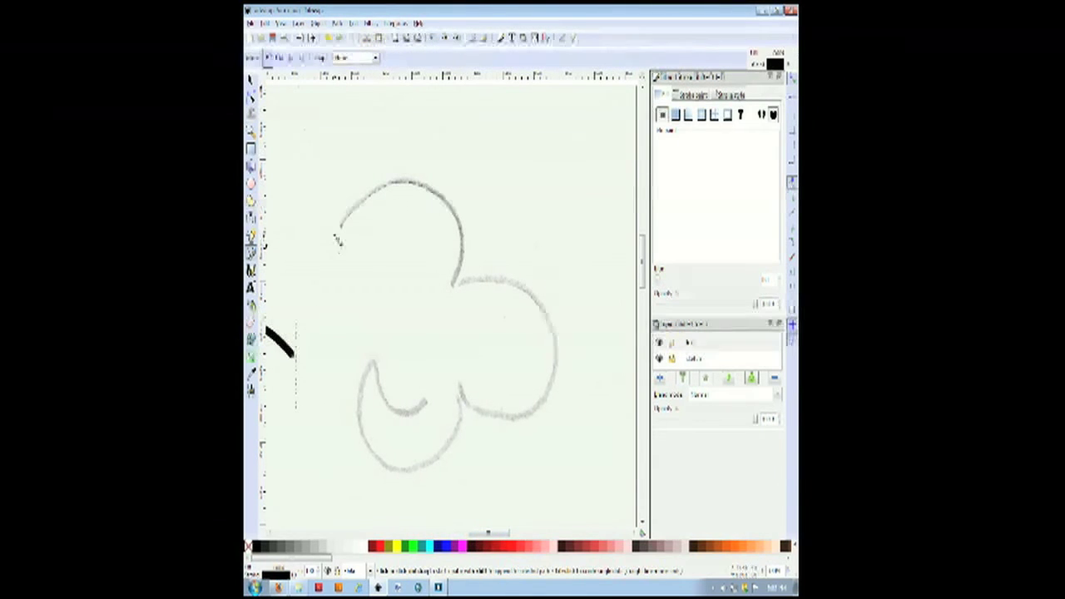
pyautogui.click(342, 226)
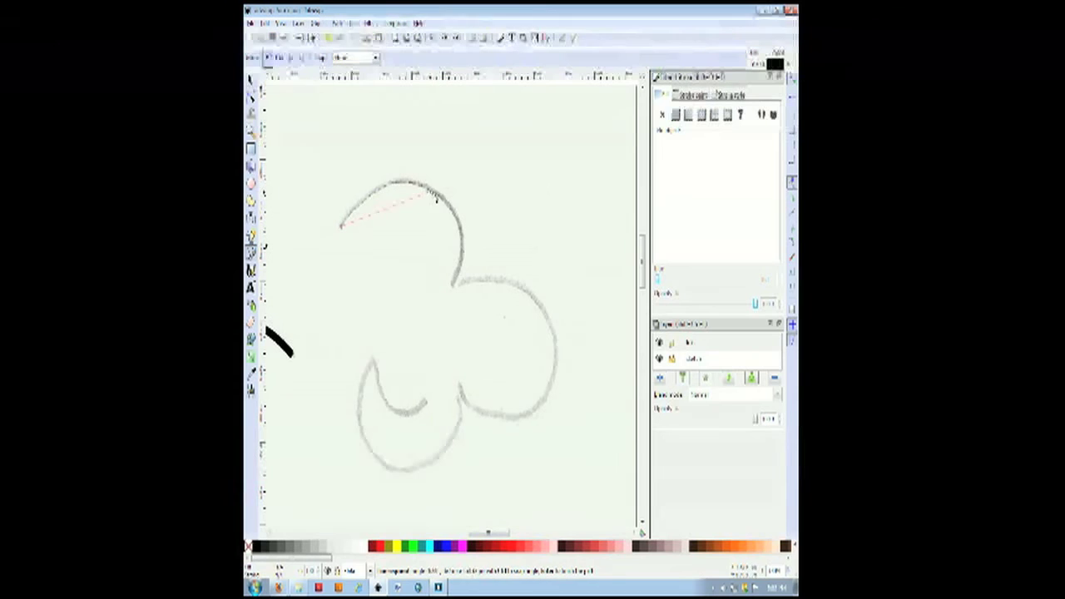
pyautogui.moveTo(431, 191); pyautogui.dragTo(474, 218)
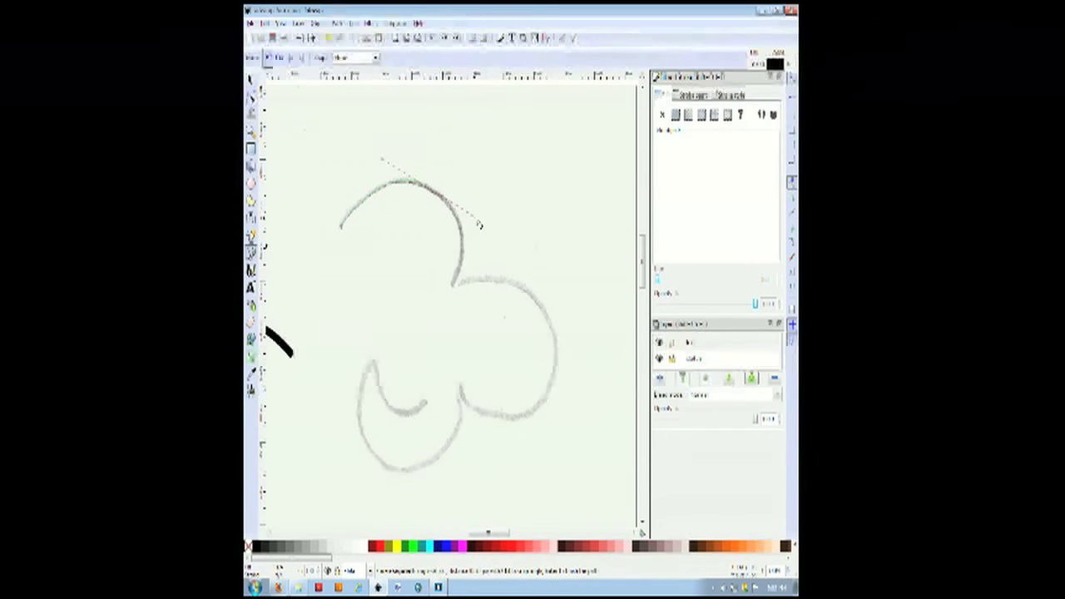
pyautogui.doubleClick(458, 293)
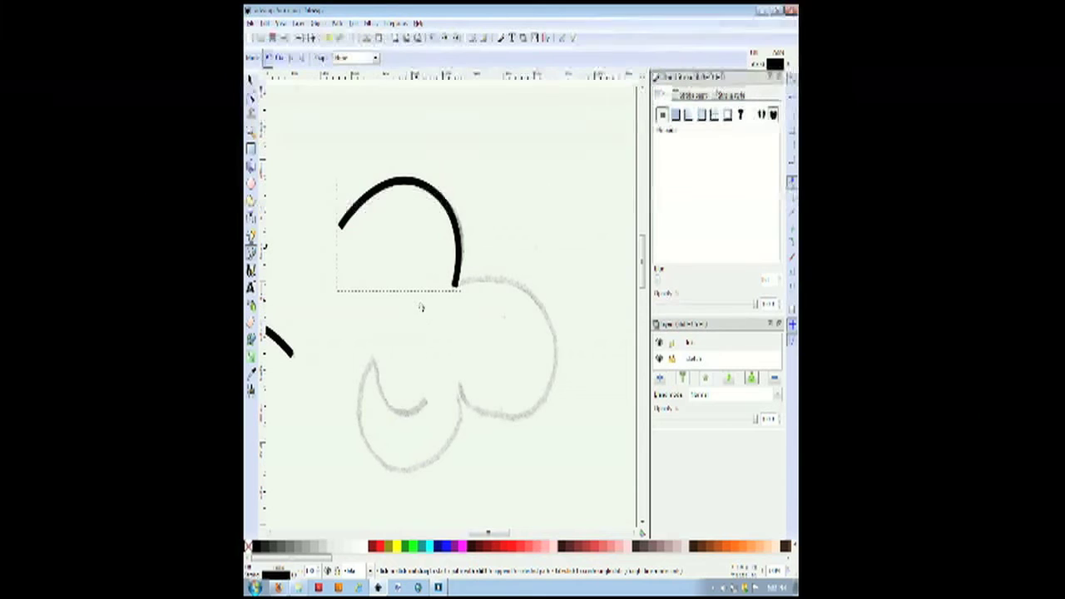
pyautogui.hotkey('ctrl', 'z')
# Trace the upper and right lobes of the three-lobed sketch as one continuous Bezier path with a corner node between them.
pyautogui.click(339, 226)
pyautogui.moveTo(431, 190); pyautogui.dragTo(476, 220)
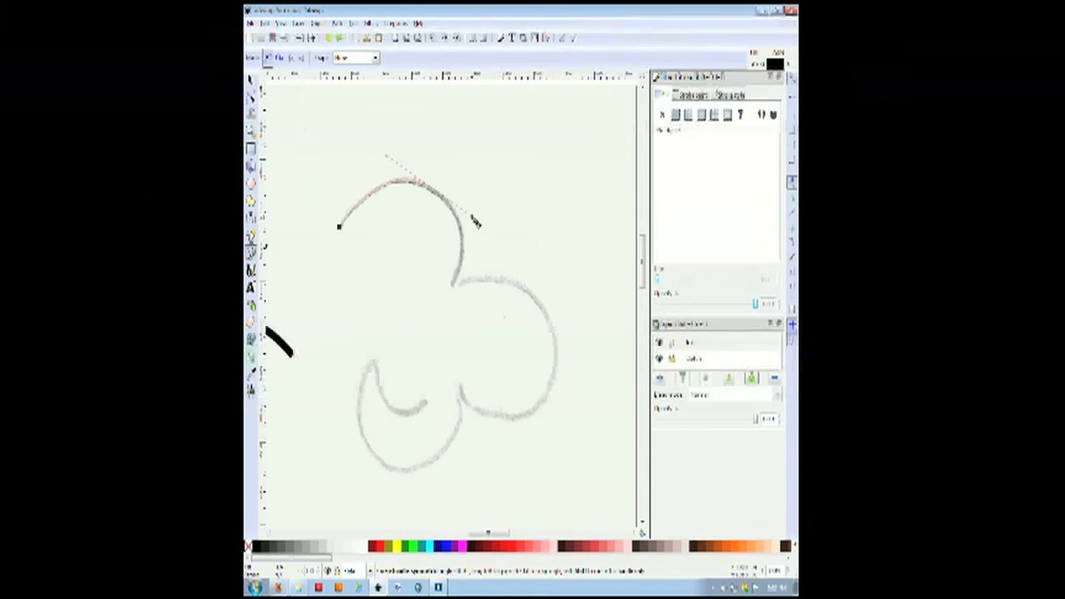
pyautogui.click(456, 287)
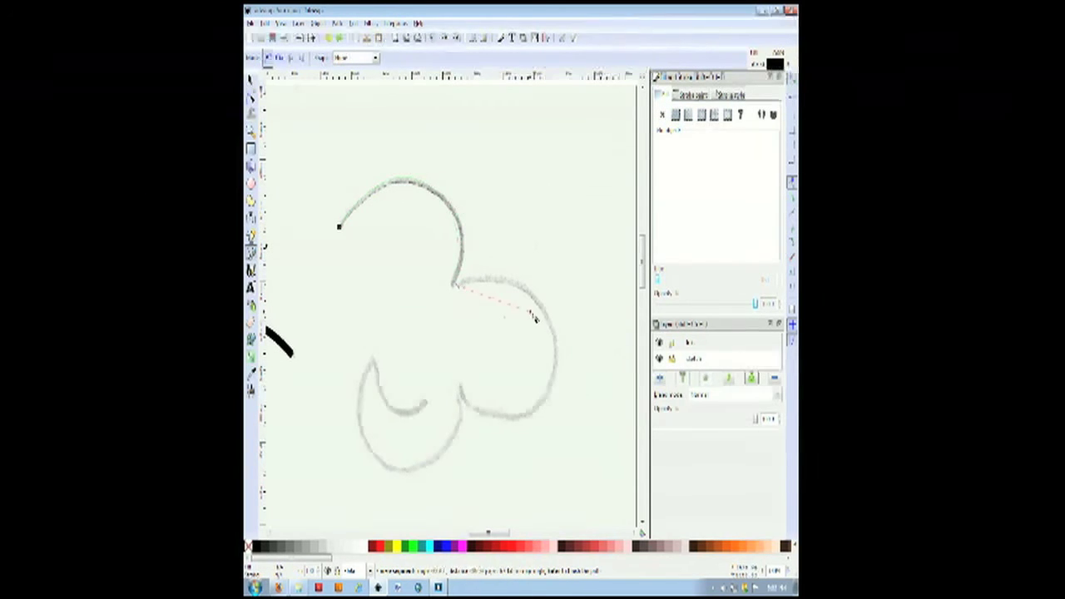
pyautogui.moveTo(556, 358); pyautogui.dragTo(554, 463)
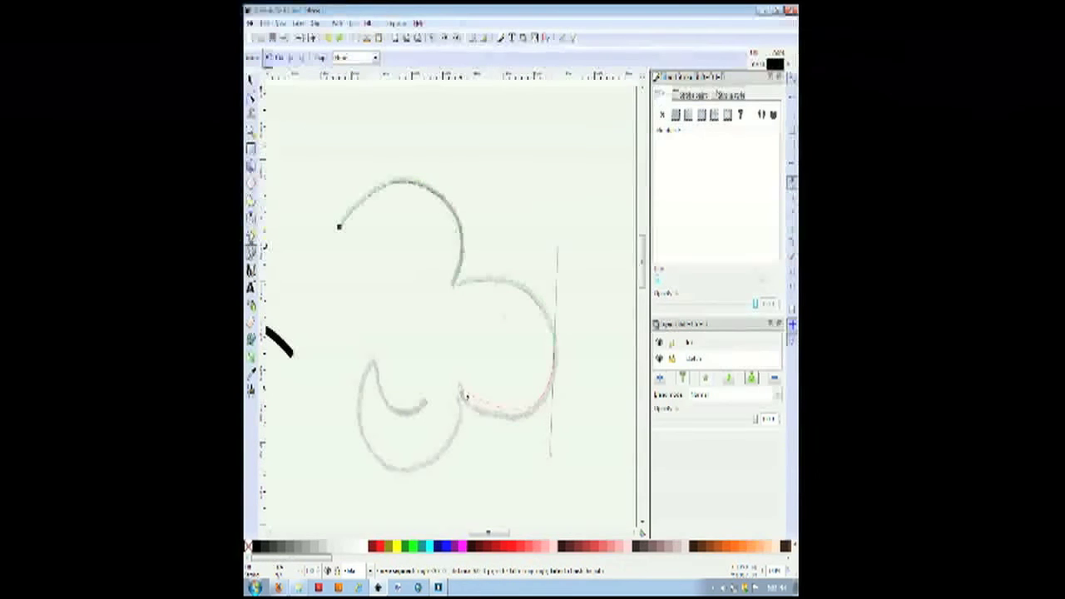
pyautogui.doubleClick(463, 394)
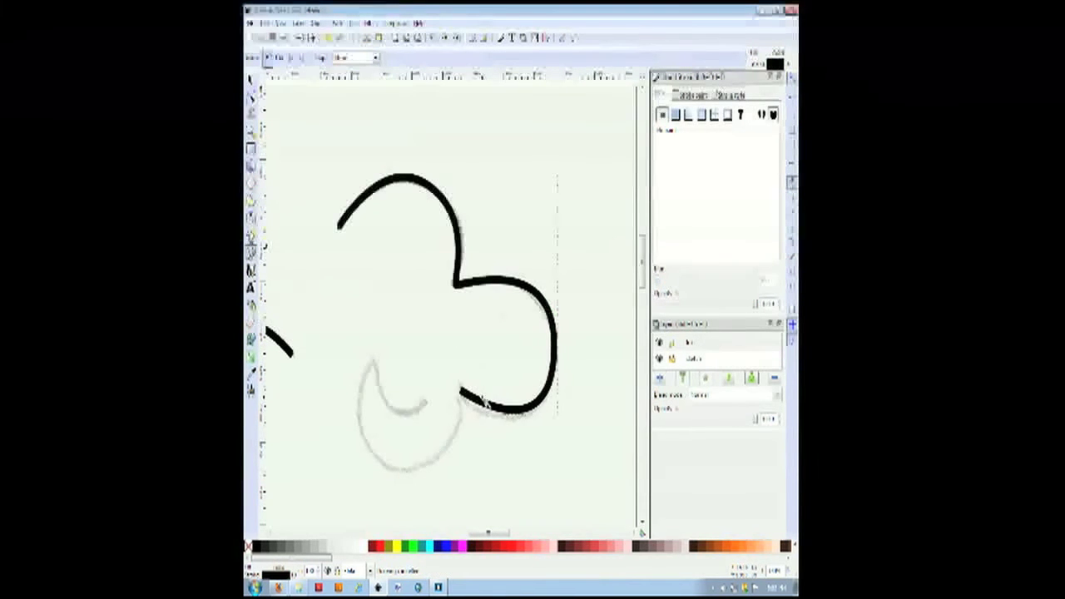
# Inspect the corner between the two traced lobes up close, and delete the two-lobe path.
pyautogui.click(250, 132)
pyautogui.moveTo(429, 260); pyautogui.dragTo(483, 300)
pyautogui.moveTo(383, 241); pyautogui.dragTo(531, 389)
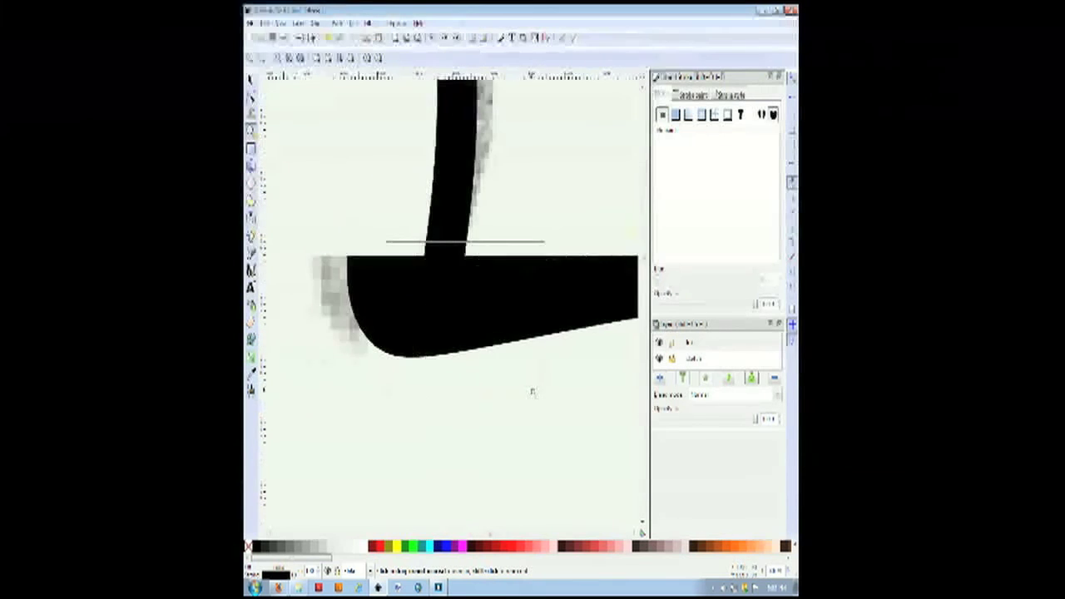
pyautogui.scroll(-7, 514, 320)
pyautogui.scroll(1, 536, 348)
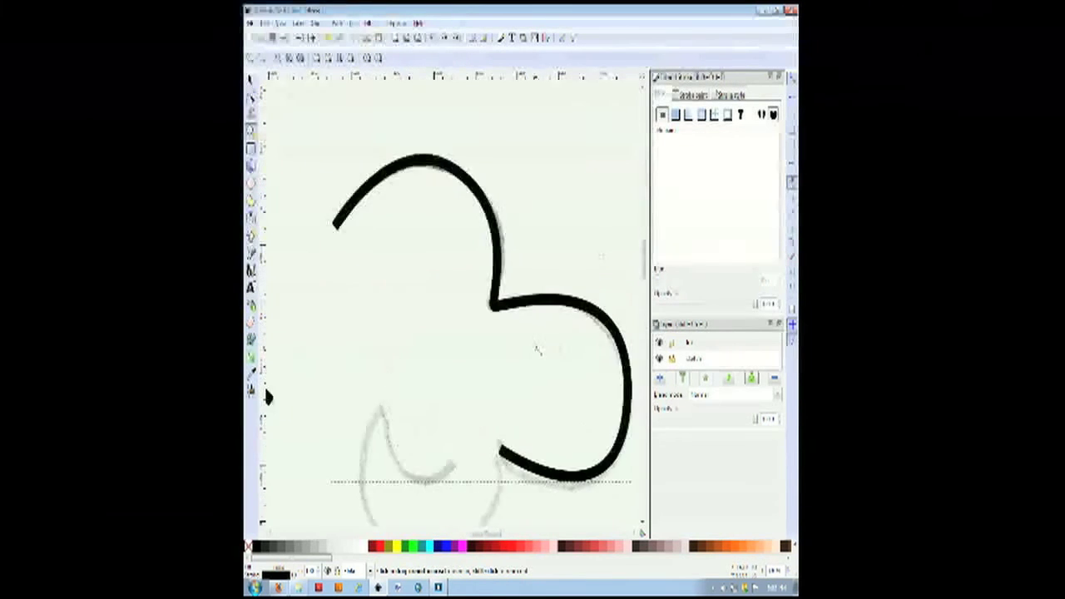
pyautogui.scroll(-1, 536, 348)
pyautogui.click(251, 83)
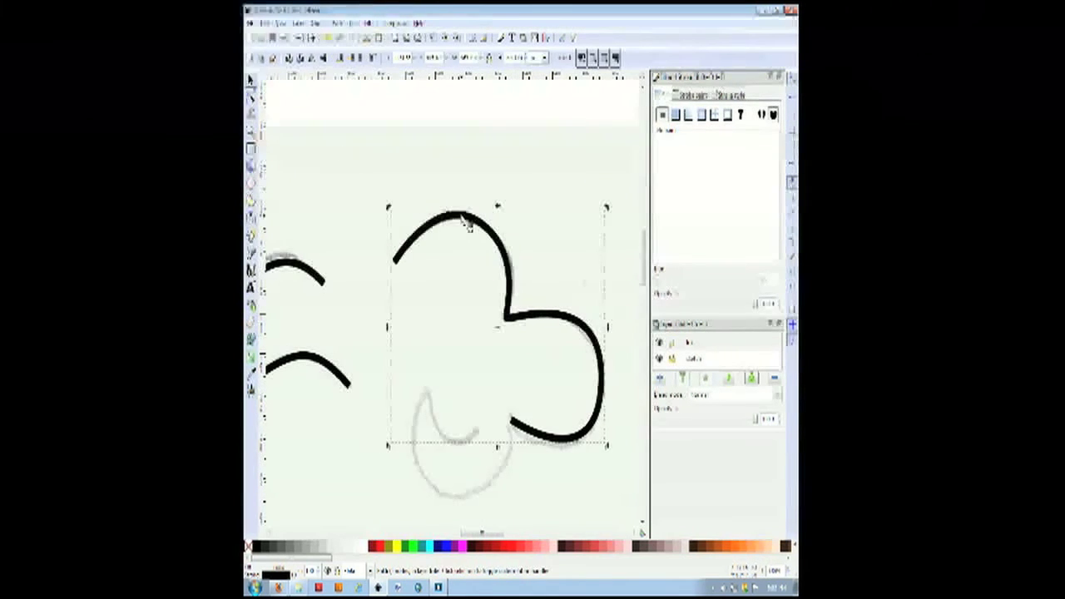
pyautogui.press('Delete')
# Trace the upper lobe again as an open Bezier curve, and continue from its end node around the right lobe.
pyautogui.click(252, 235)
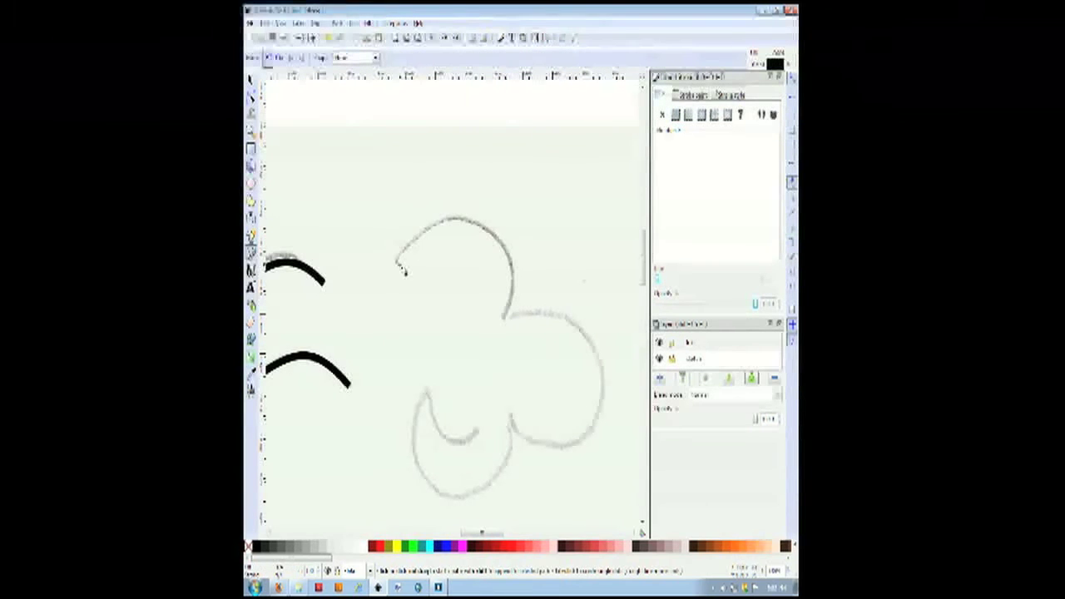
pyautogui.moveTo(464, 240)
pyautogui.mouseDown()
pyautogui.moveTo(502, 228)
pyautogui.moveTo(527, 261)
pyautogui.moveTo(507, 327)
pyautogui.mouseUp()
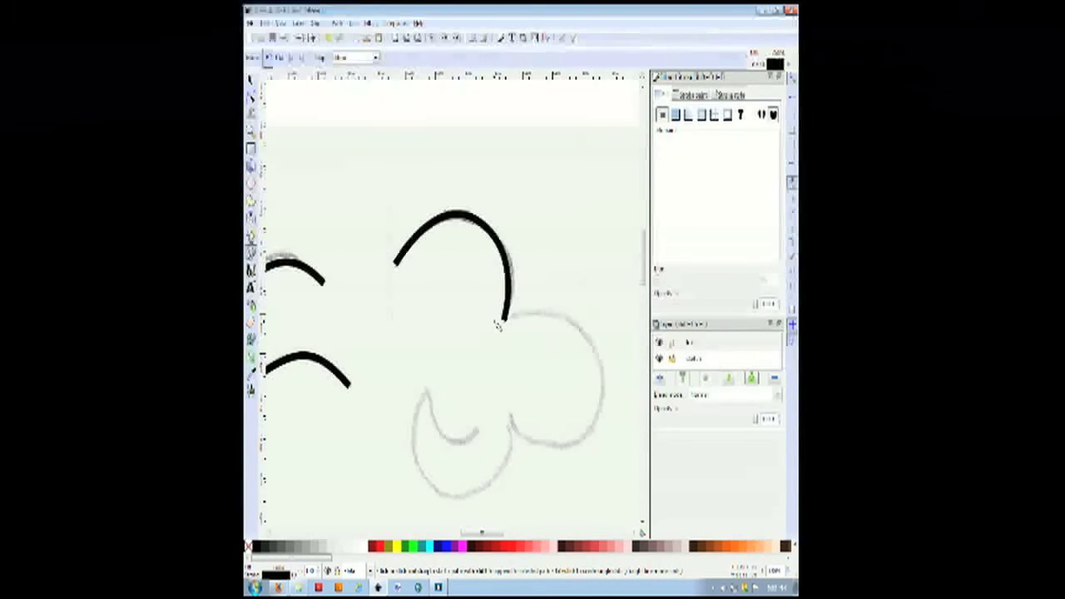
pyautogui.moveTo(488, 532); pyautogui.dragTo(491, 531)
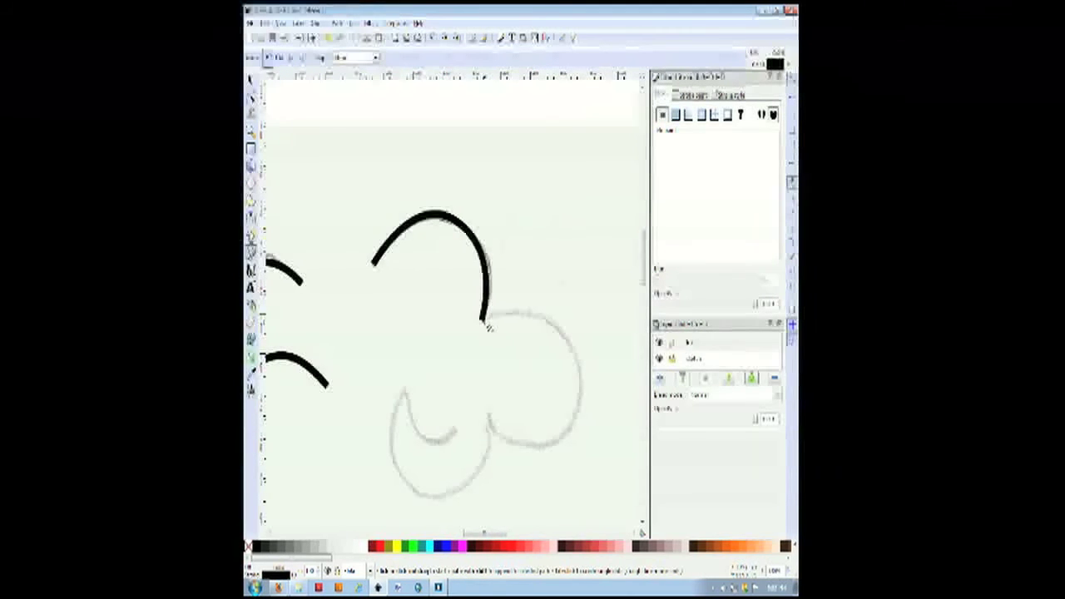
pyautogui.click(484, 323)
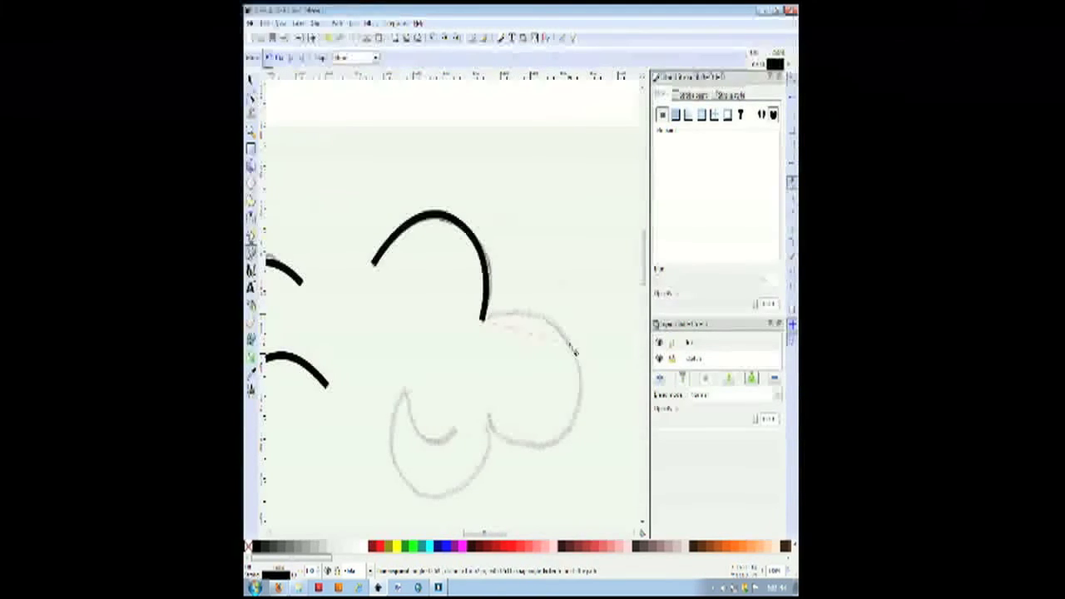
pyautogui.moveTo(580, 380); pyautogui.dragTo(574, 484)
pyautogui.moveTo(489, 415); pyautogui.dragTo(477, 387)
pyautogui.press('Return')
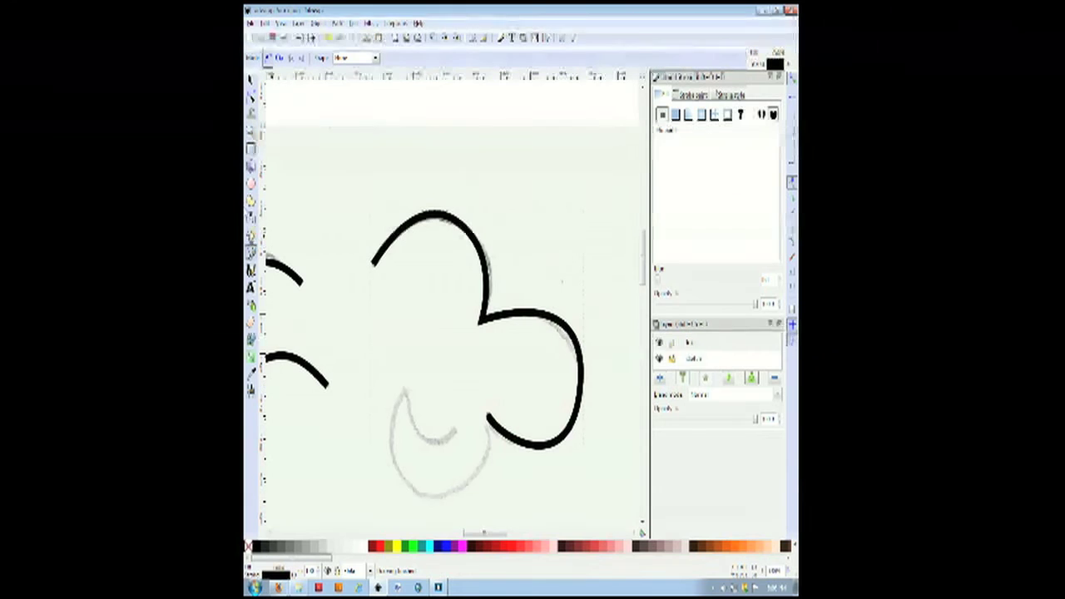
# Continue the open Bezier path from the right lobe's end node around the lower lobe and into its inner hook, with corner nodes between curves.
pyautogui.click(251, 132)
pyautogui.scroll(6, 476, 309)
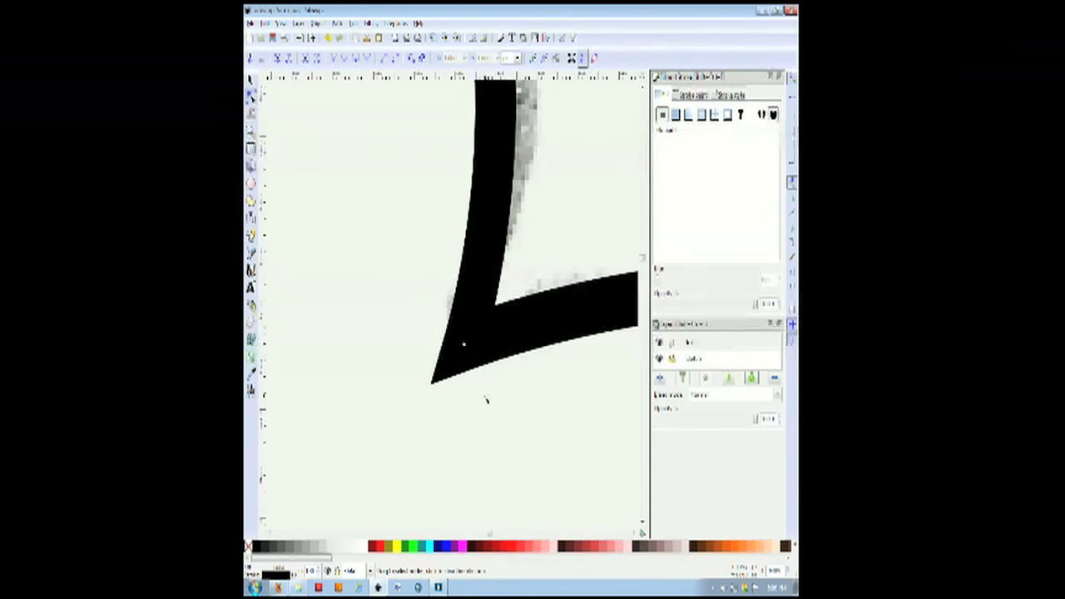
pyautogui.scroll(-6, 486, 401)
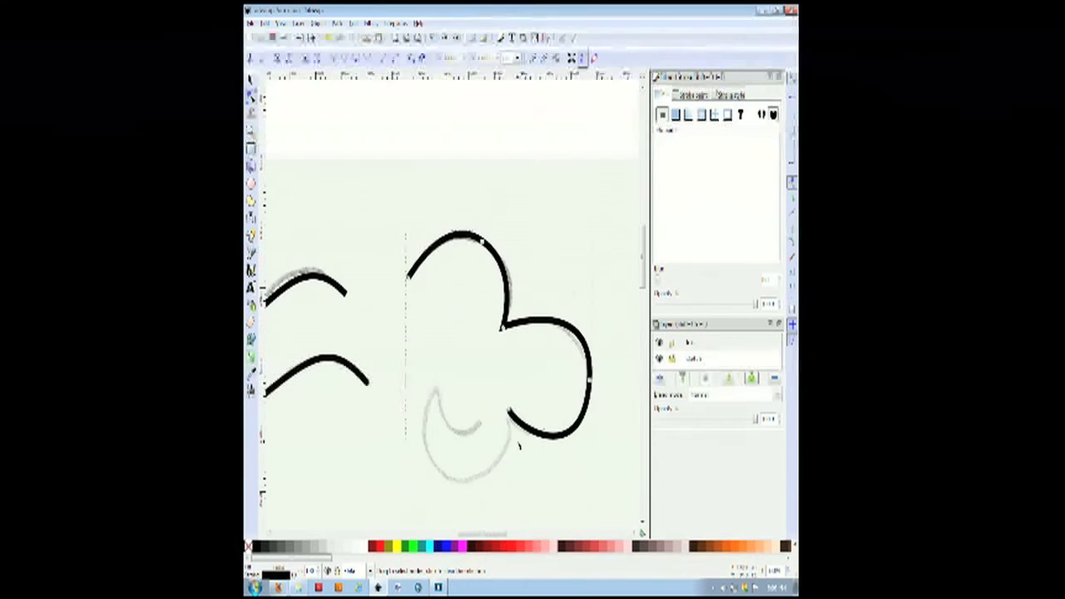
pyautogui.press('p')
pyautogui.moveTo(510, 414)
pyautogui.mouseDown()
pyautogui.moveTo(462, 477)
pyautogui.moveTo(390, 461)
pyautogui.mouseUp()
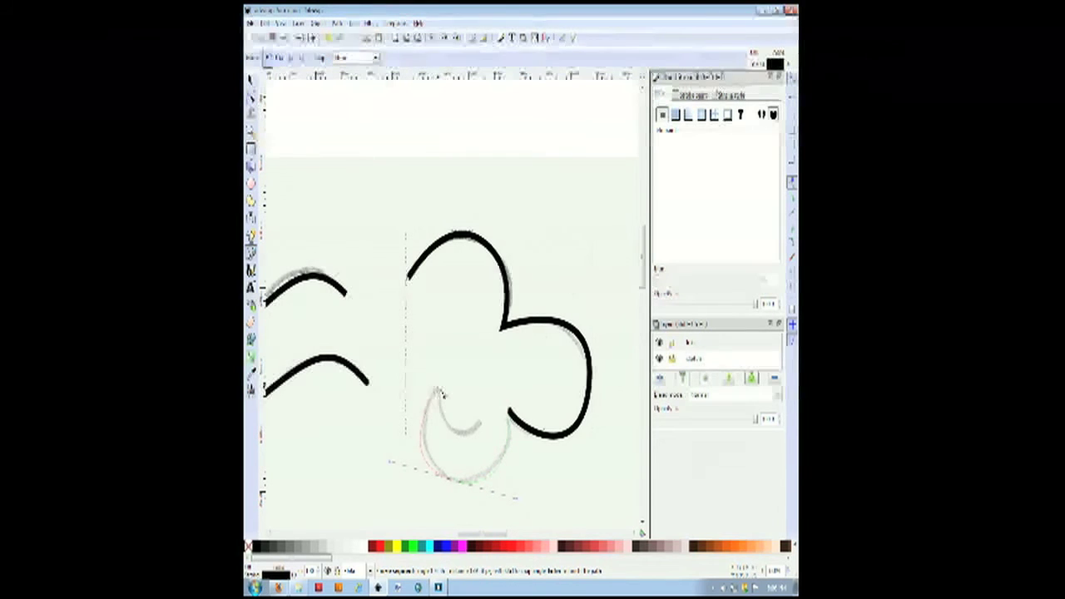
pyautogui.click(438, 389)
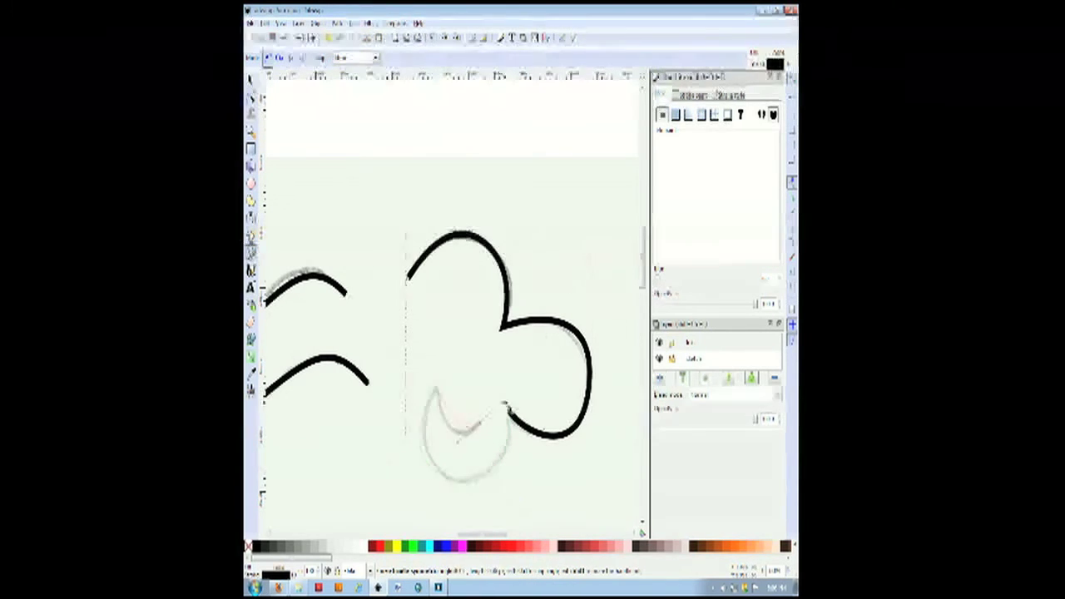
pyautogui.moveTo(505, 406); pyautogui.dragTo(521, 395)
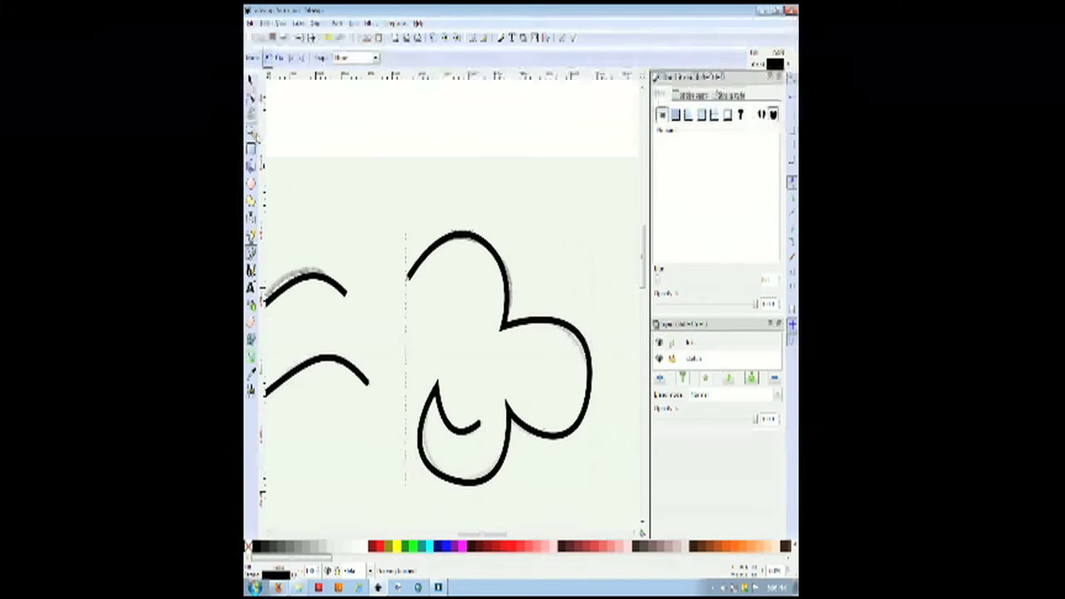
# Reshape the lower lobe to follow the sketch by adjusting both handles of its bottom node.
pyautogui.click(251, 96)
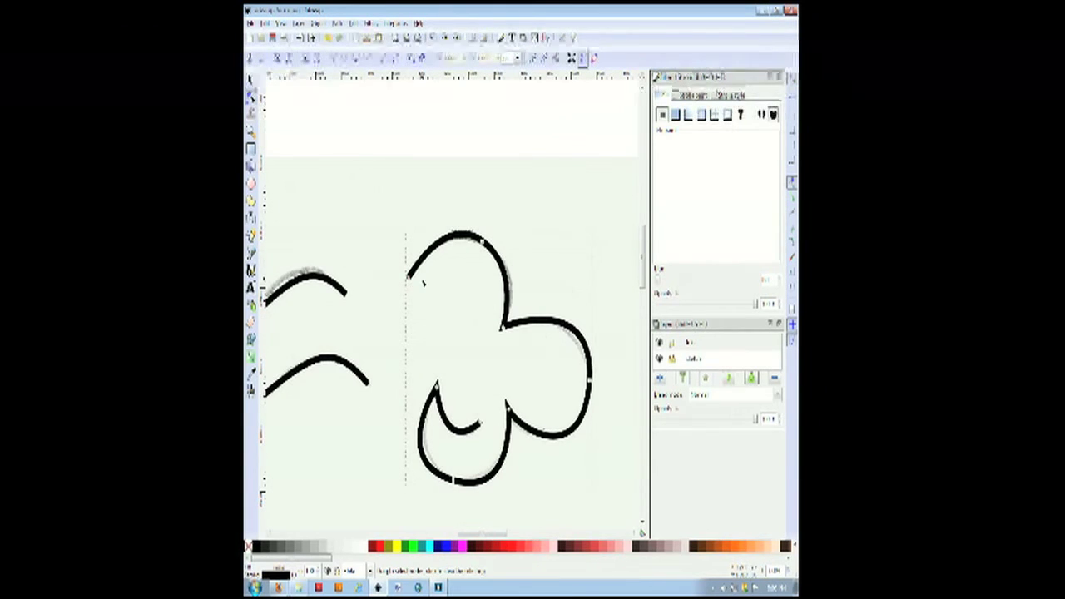
pyautogui.moveTo(409, 277)
pyautogui.mouseDown()
pyautogui.moveTo(381, 235)
pyautogui.moveTo(439, 249)
pyautogui.moveTo(422, 337)
pyautogui.moveTo(446, 237)
pyautogui.moveTo(376, 296)
pyautogui.moveTo(381, 258)
pyautogui.moveTo(408, 277)
pyautogui.mouseUp()
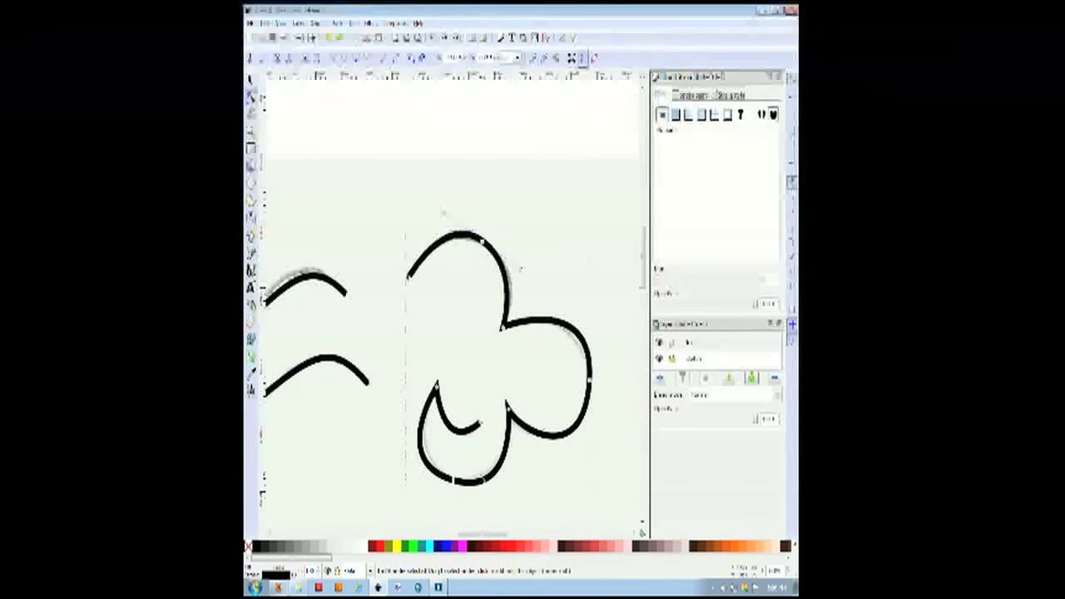
pyautogui.click(454, 483)
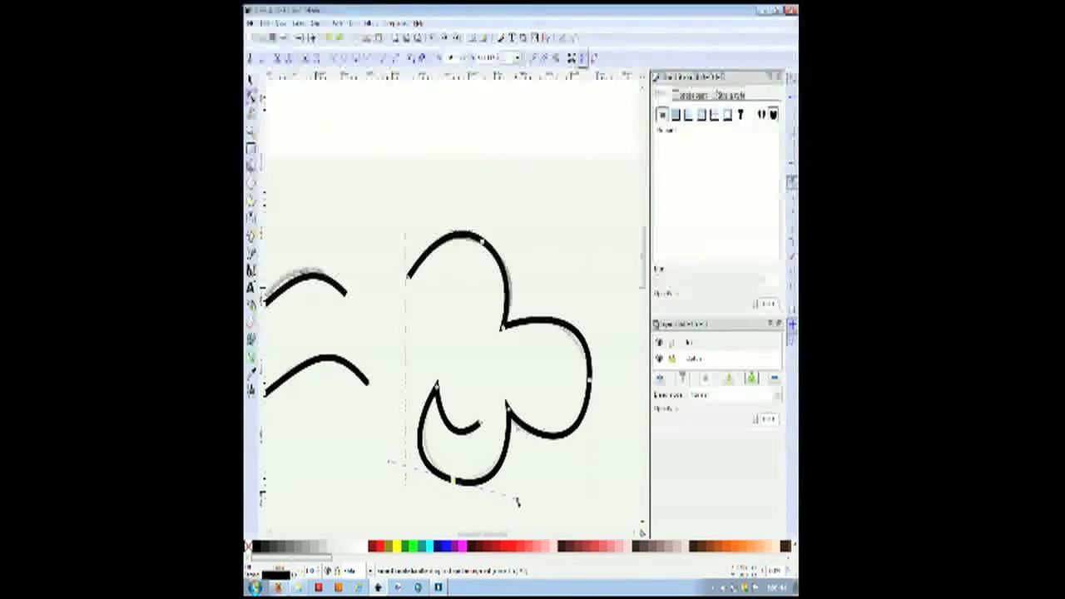
pyautogui.moveTo(391, 464)
pyautogui.mouseDown()
pyautogui.moveTo(434, 477)
pyautogui.moveTo(422, 497)
pyautogui.moveTo(449, 491)
pyautogui.moveTo(445, 506)
pyautogui.moveTo(412, 467)
pyautogui.mouseUp()
pyautogui.moveTo(518, 500); pyautogui.dragTo(508, 497)
pyautogui.click(489, 520)
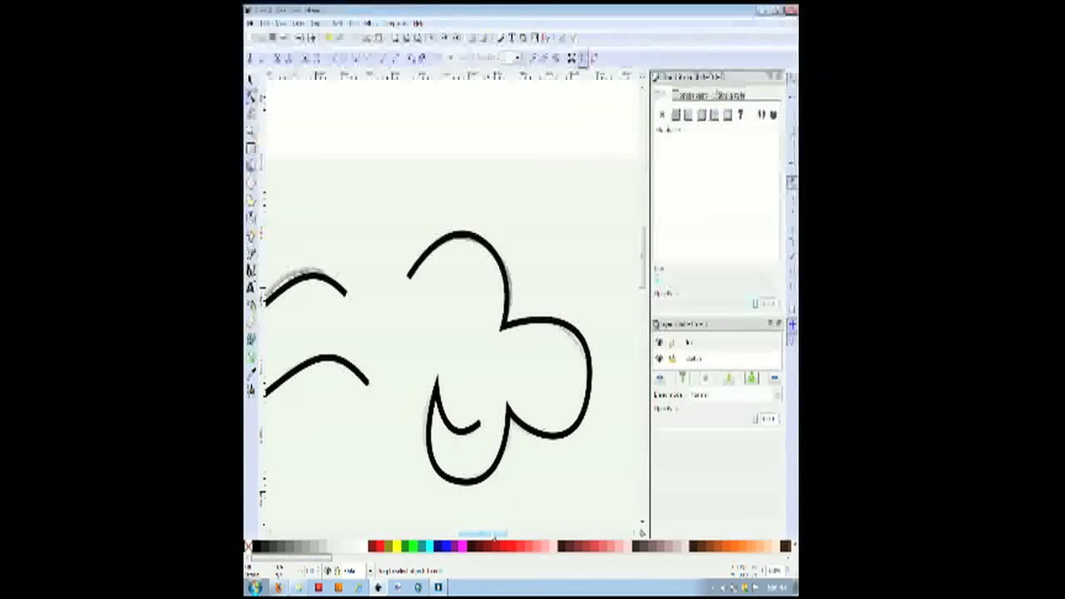
# Fit the upper S-shaped curve over its sketch line and change its stroke colour to green.
pyautogui.moveTo(494, 537); pyautogui.dragTo(469, 540)
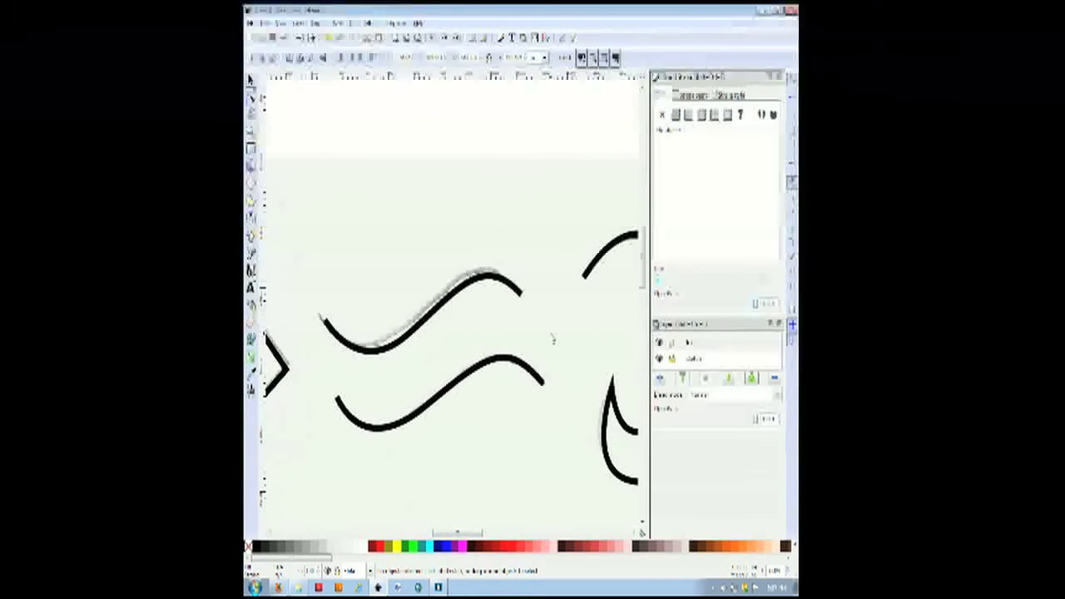
pyautogui.click(483, 281)
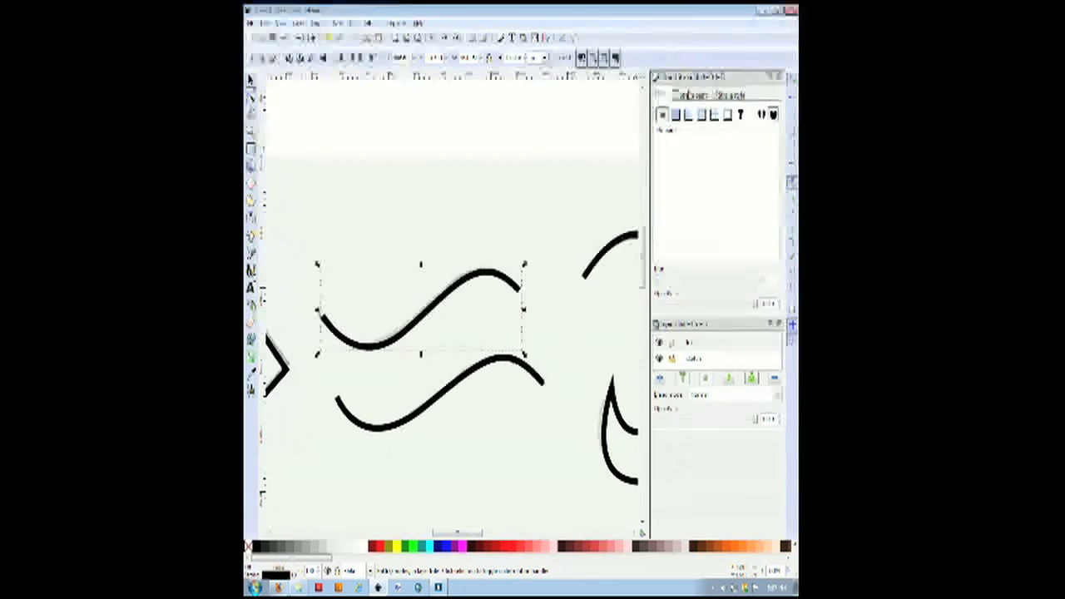
pyautogui.click(693, 95)
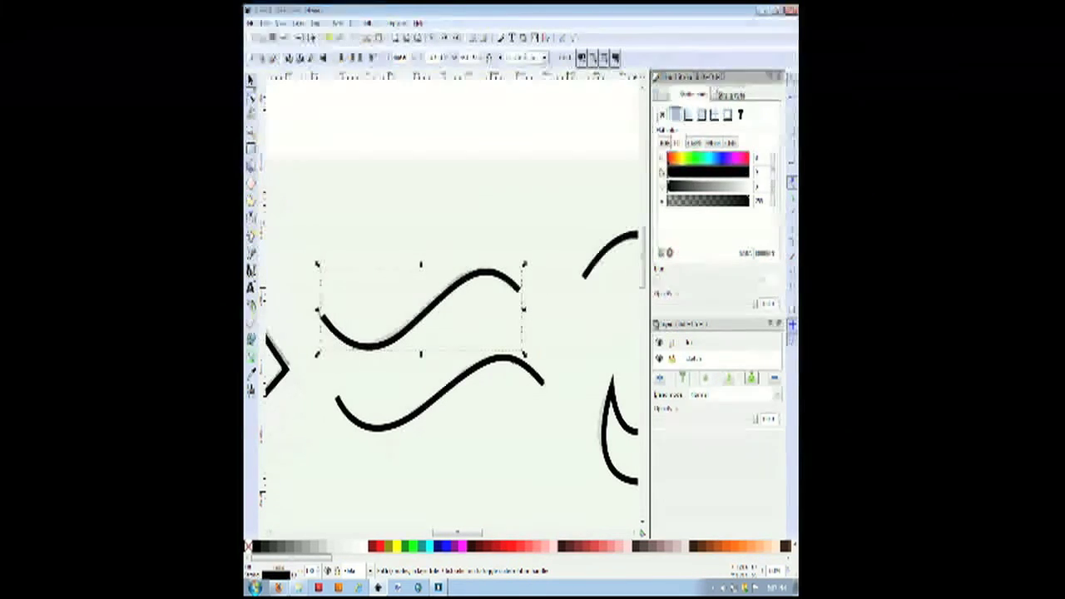
pyautogui.click(694, 162)
pyautogui.click(690, 174)
pyautogui.moveTo(698, 191)
pyautogui.mouseDown()
pyautogui.moveTo(715, 193)
pyautogui.moveTo(701, 193)
pyautogui.moveTo(703, 179)
pyautogui.moveTo(685, 182)
pyautogui.mouseUp()
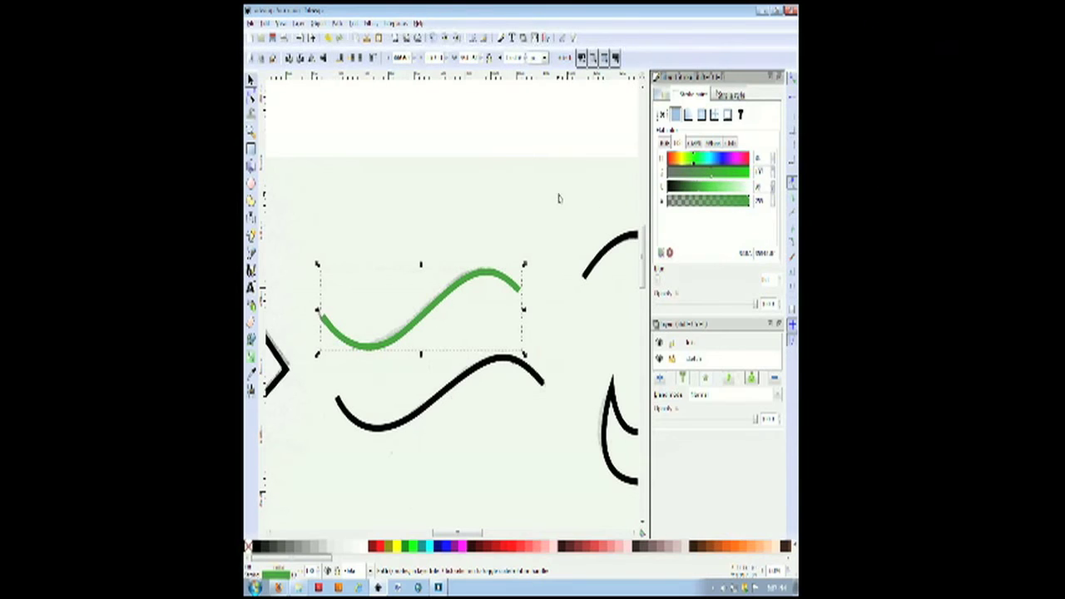
# Thicken the stroke of the green S-shaped curve and shift the curve slightly to the left.
pyautogui.click(727, 95)
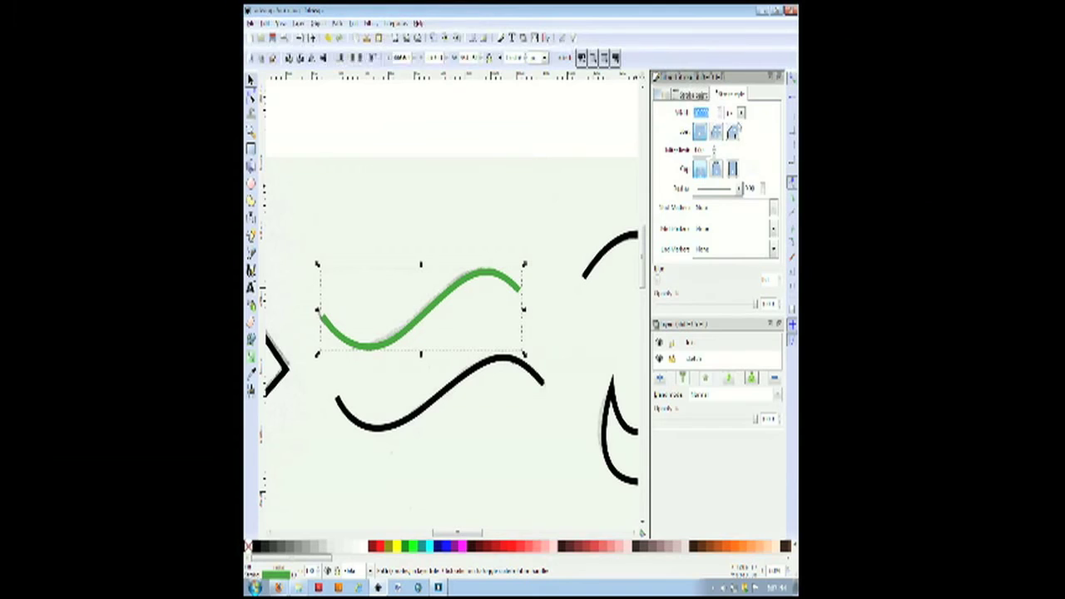
pyautogui.click(717, 133)
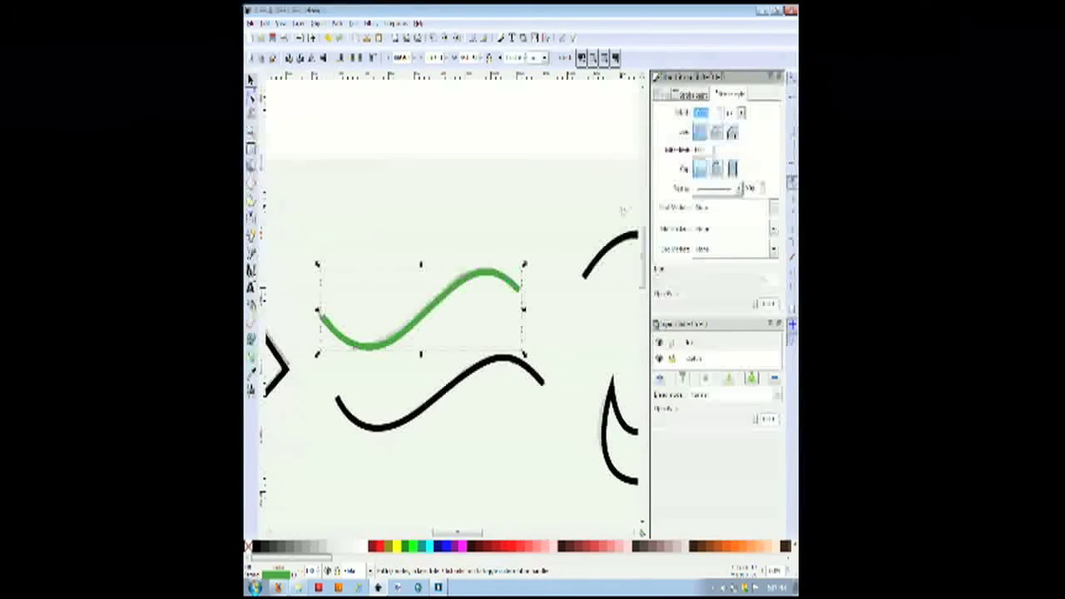
pyautogui.press('Return')
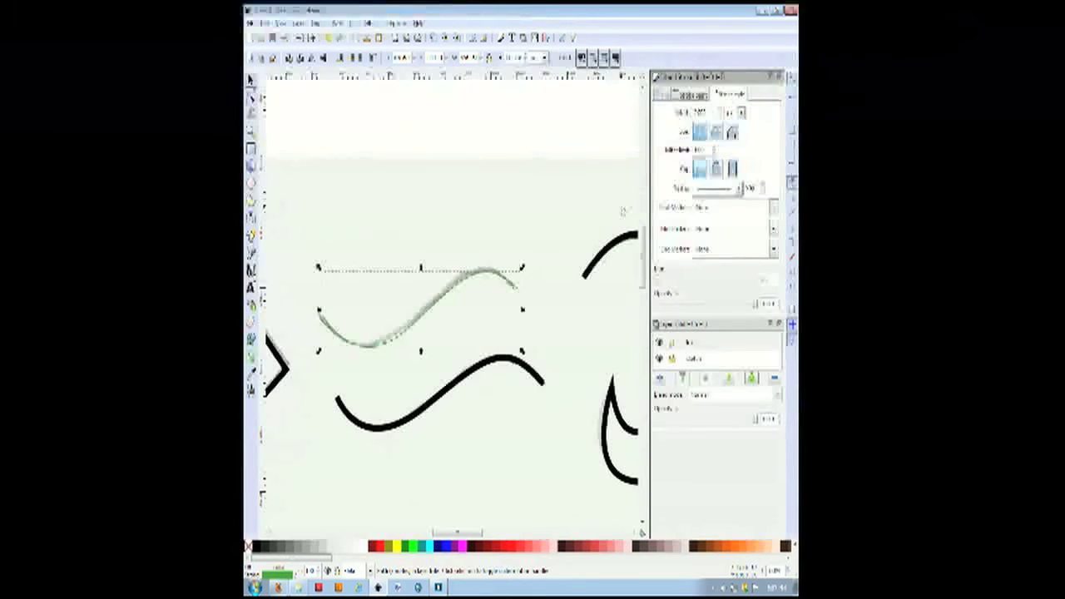
pyautogui.write('0')
pyautogui.press('Return')
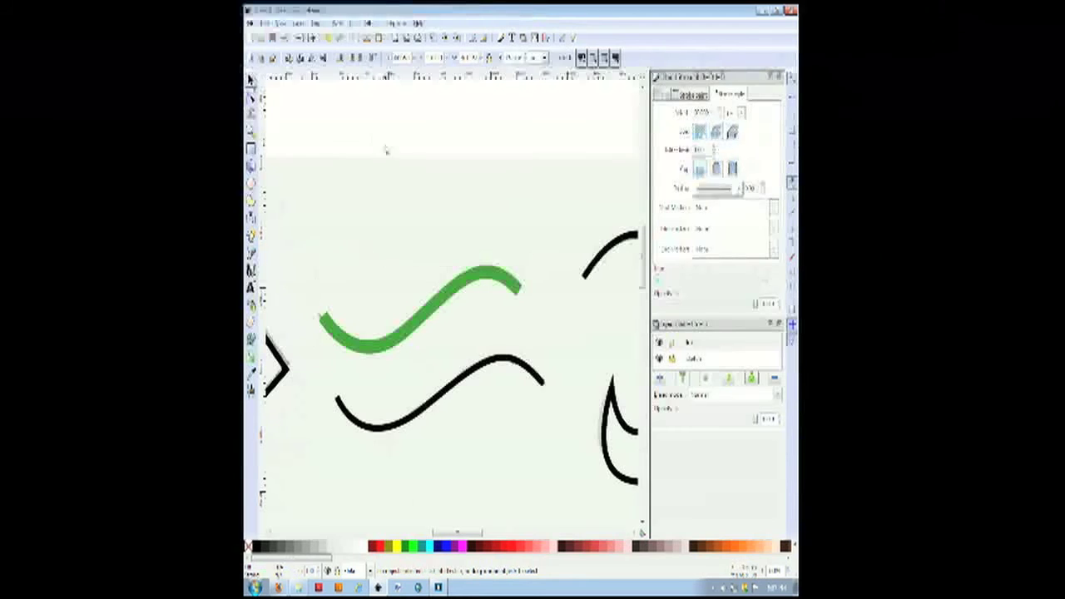
pyautogui.moveTo(468, 295); pyautogui.dragTo(458, 285)
pyautogui.click(460, 170)
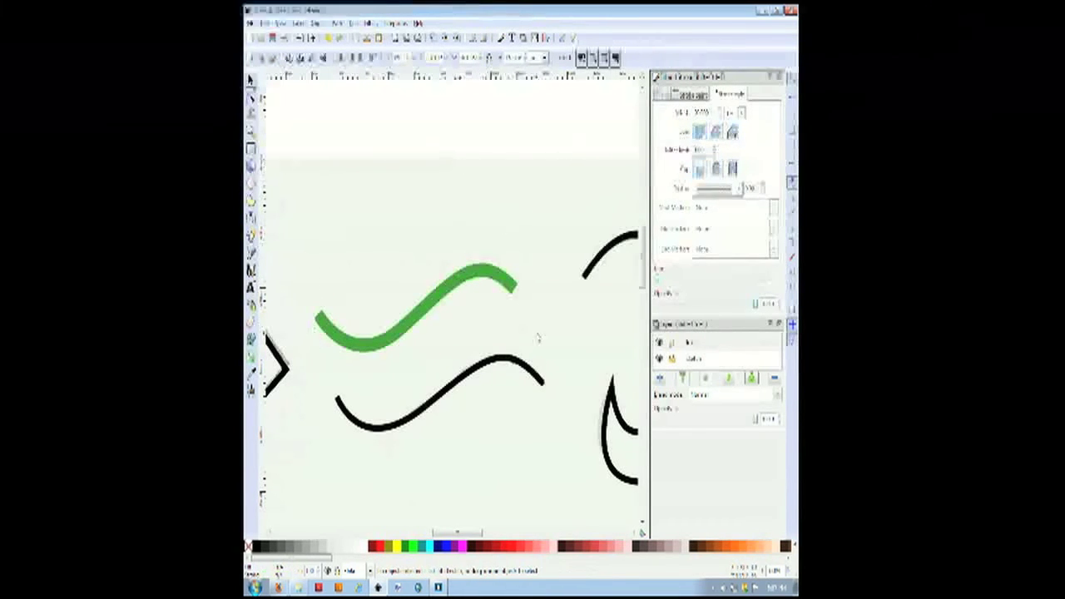
# Trace the straight left edge and the upper arc of the fan-shaped sketch below the S-curves as an open Bezier path.
pyautogui.hscroll(5, 493, 465)
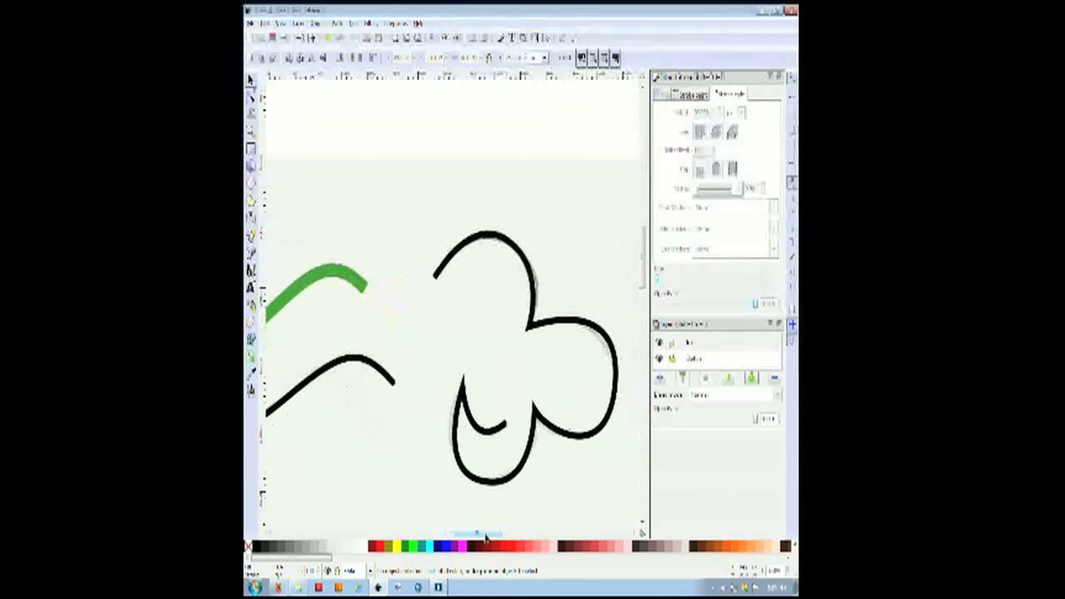
pyautogui.scroll(-8, 493, 464)
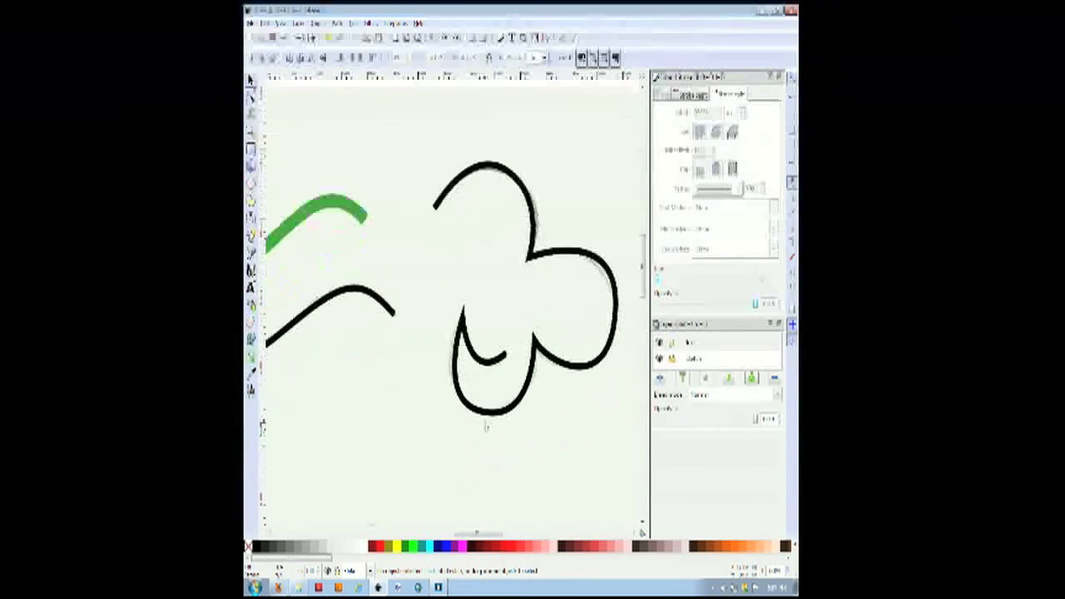
pyautogui.scroll(-2, 481, 430)
pyautogui.moveTo(484, 534); pyautogui.dragTo(457, 537)
pyautogui.scroll(-1, 460, 471)
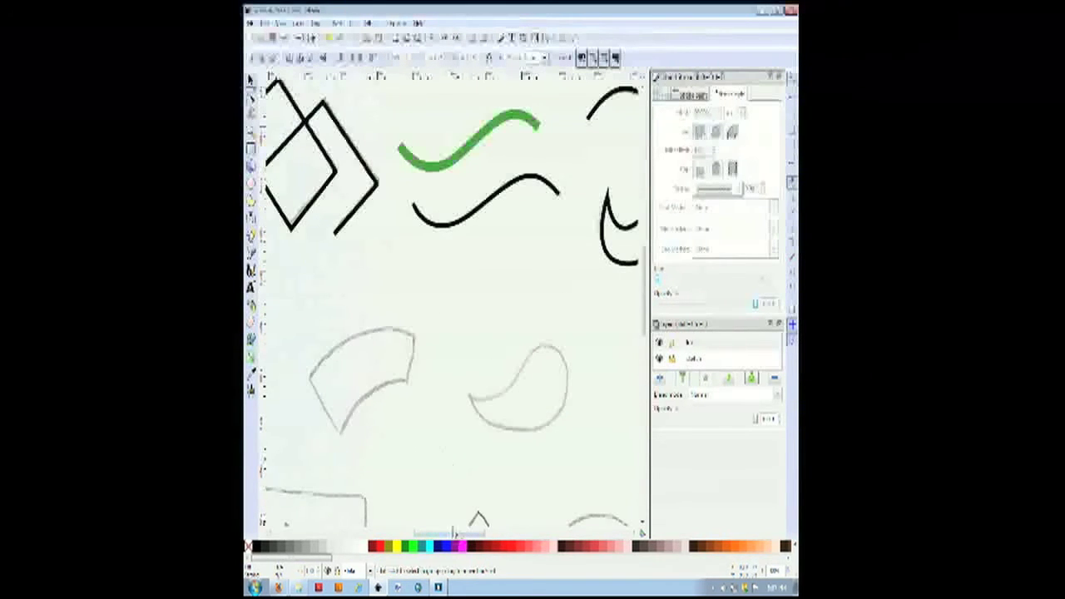
pyautogui.moveTo(454, 536); pyautogui.dragTo(452, 535)
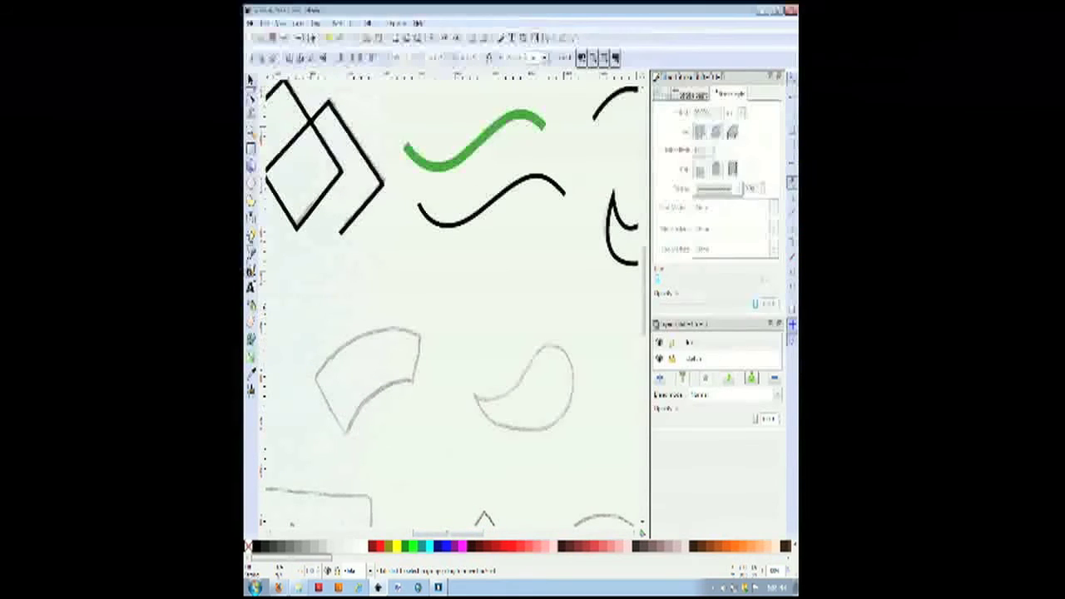
pyautogui.click(251, 252)
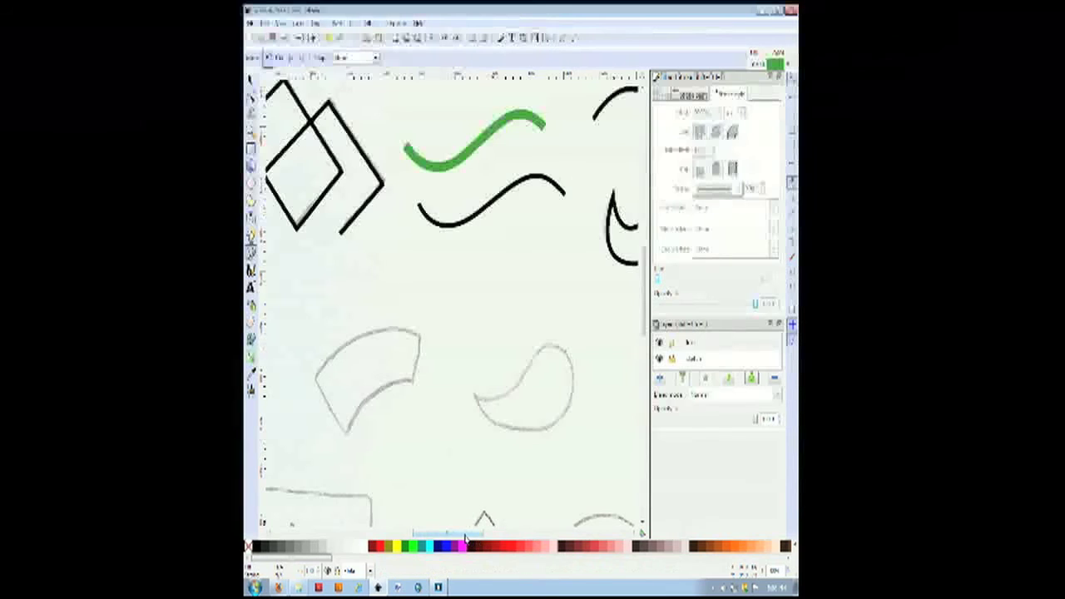
pyautogui.moveTo(464, 534); pyautogui.dragTo(491, 534)
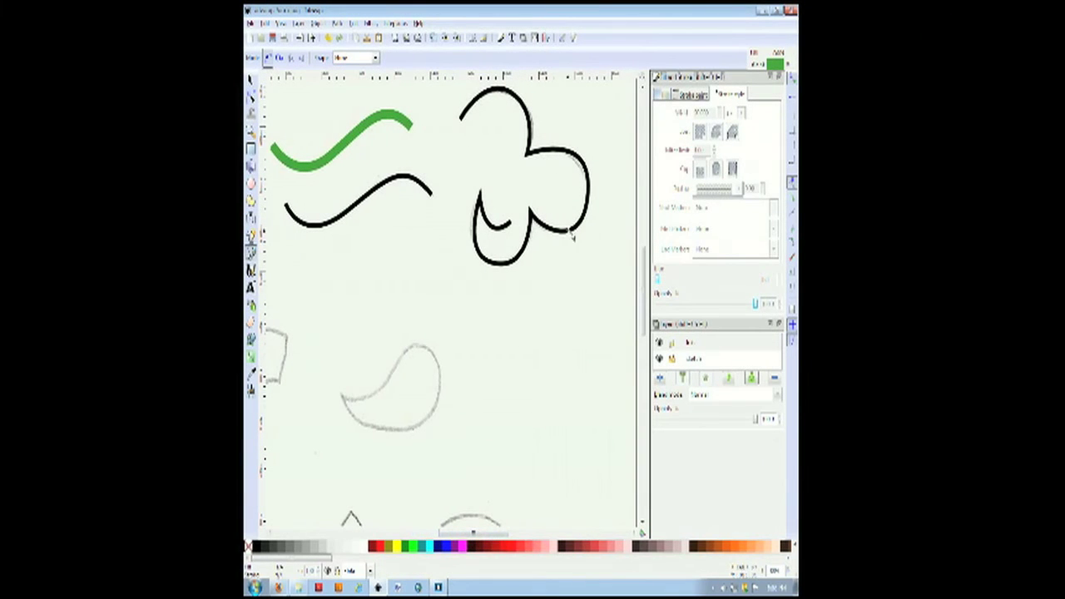
pyautogui.moveTo(475, 540); pyautogui.dragTo(453, 539)
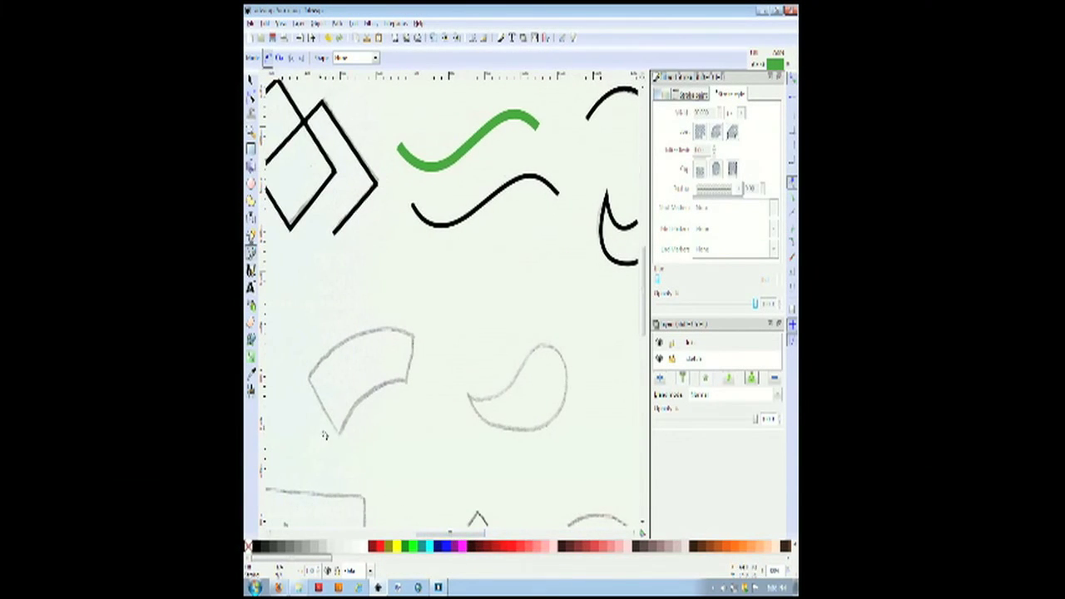
pyautogui.click(310, 379)
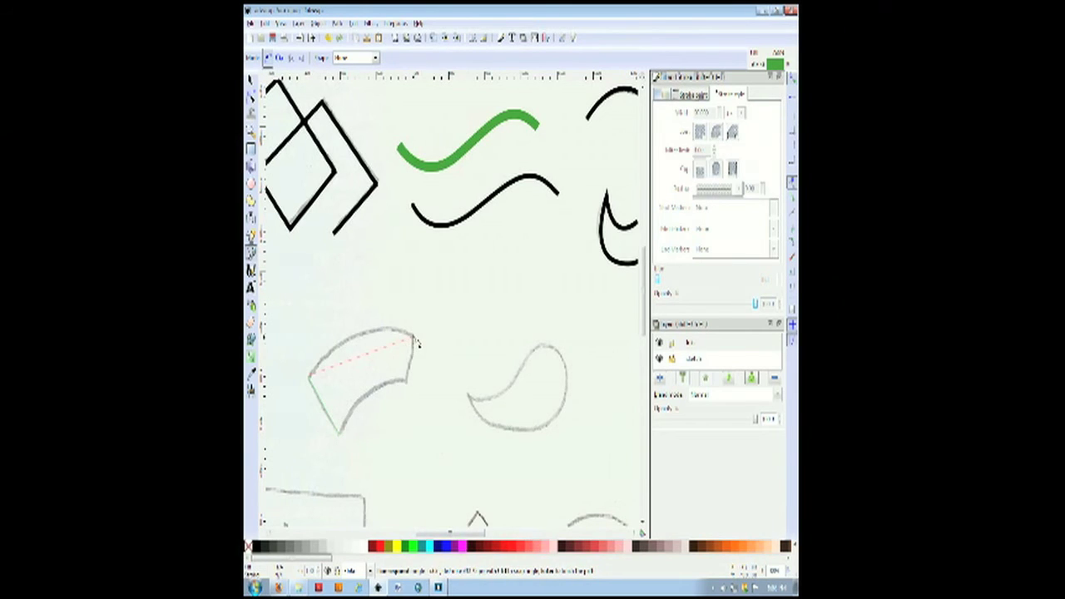
pyautogui.moveTo(416, 341); pyautogui.dragTo(483, 362)
pyautogui.press('Return')
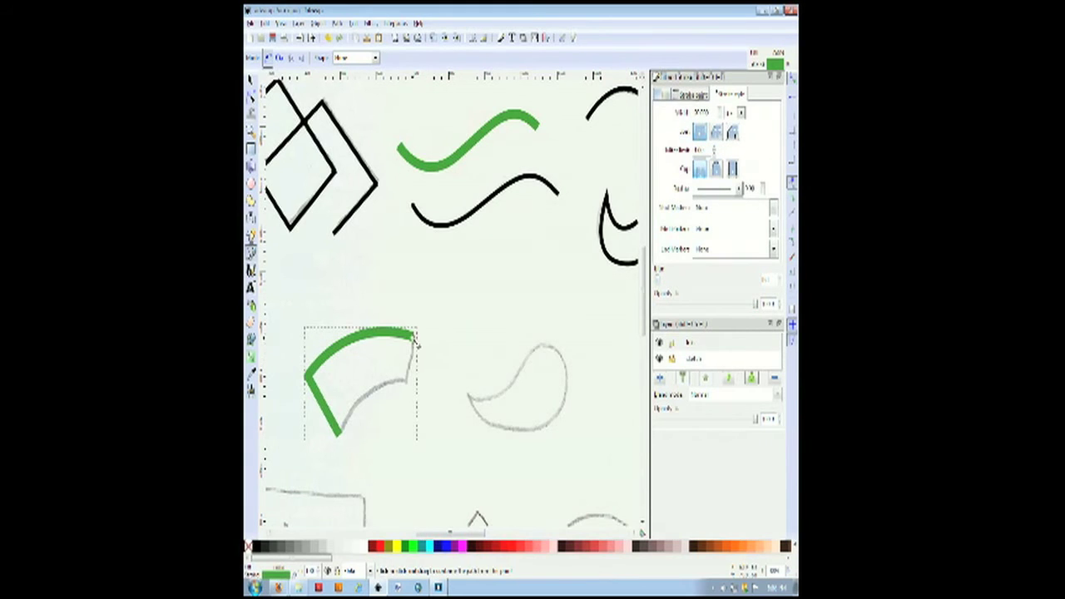
# Continue the fan-shaped path from its upper-right end node with a straight right edge, and close it with a curved lower edge.
pyautogui.click(413, 337)
pyautogui.click(408, 385)
pyautogui.click(342, 436)
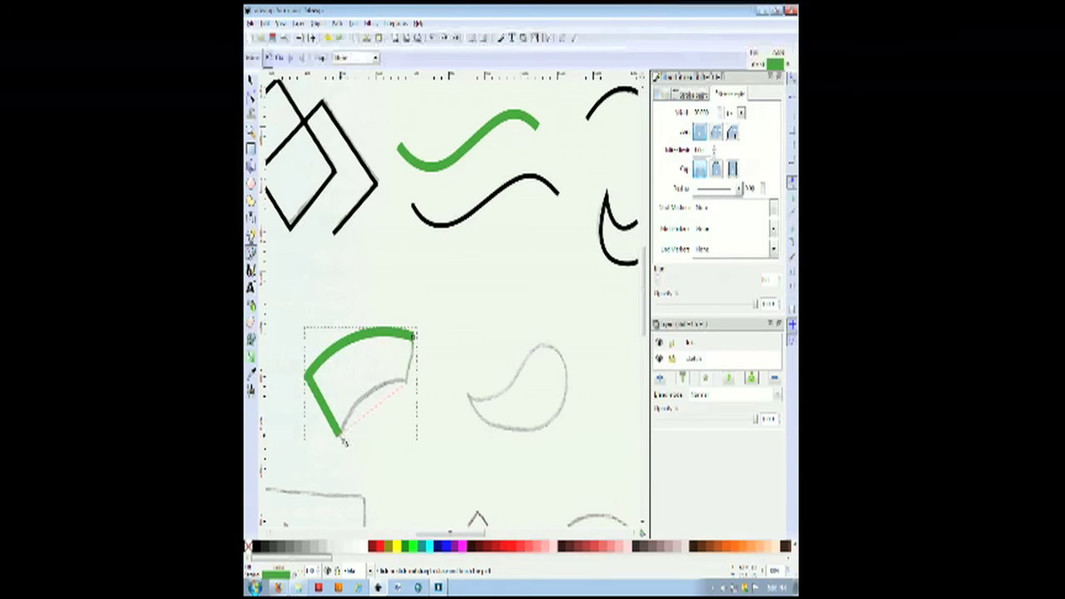
pyautogui.moveTo(341, 436); pyautogui.dragTo(324, 493)
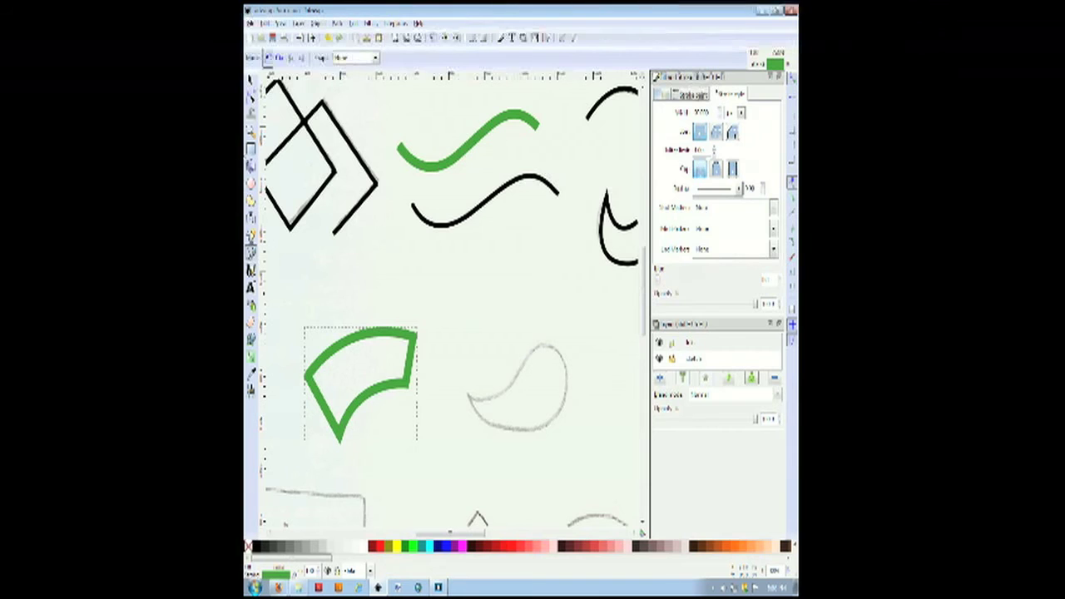
# Give the closed fan-shaped path a flat black fill, keeping it in its traced position.
pyautogui.click(251, 79)
pyautogui.moveTo(360, 348); pyautogui.dragTo(363, 336)
pyautogui.hotkey('ctrl', 'z')
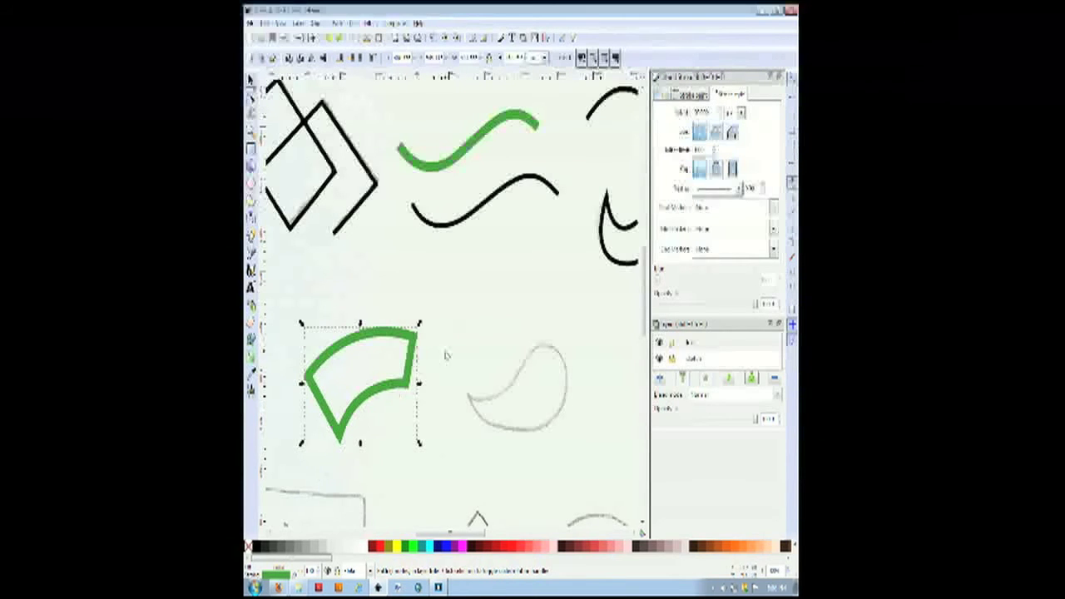
pyautogui.click(661, 97)
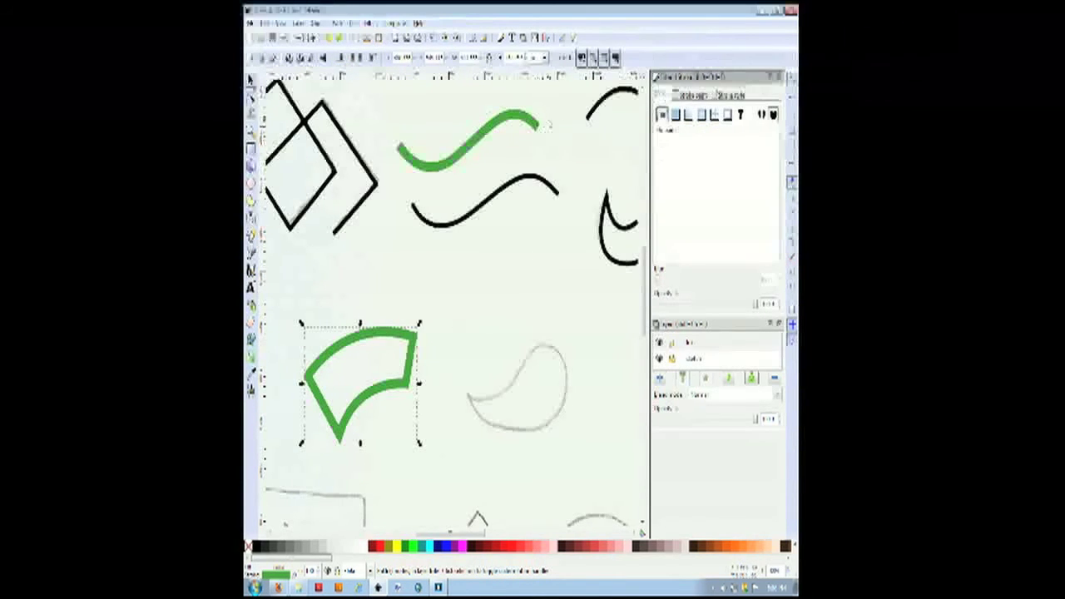
pyautogui.click(675, 114)
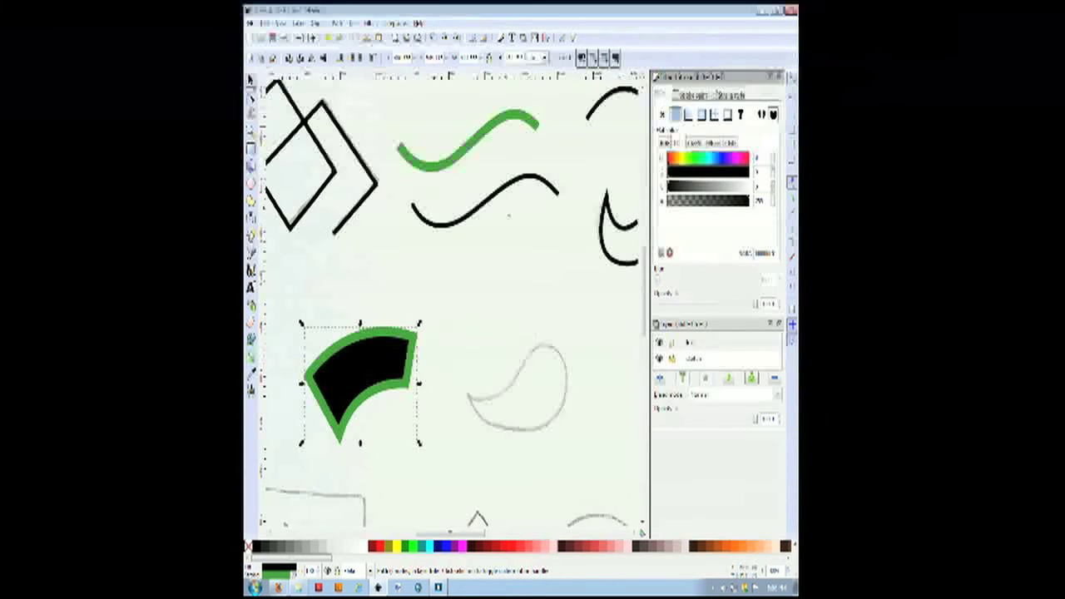
pyautogui.click(502, 268)
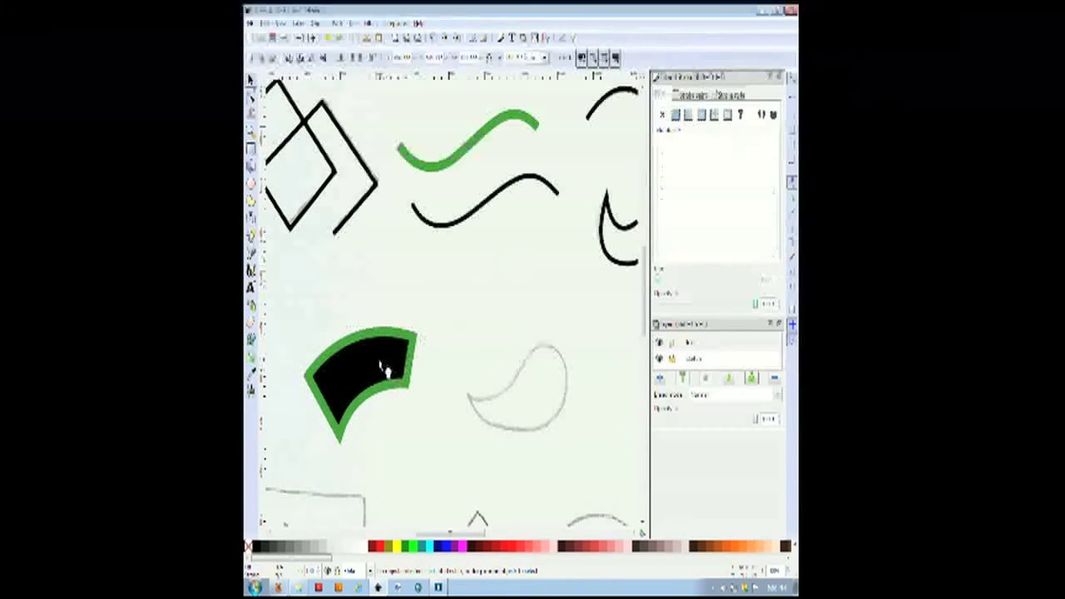
# Apply a flat black fill to the open green S-shaped curve, and reselect the closed fan shape.
pyautogui.click(463, 160)
pyautogui.click(675, 115)
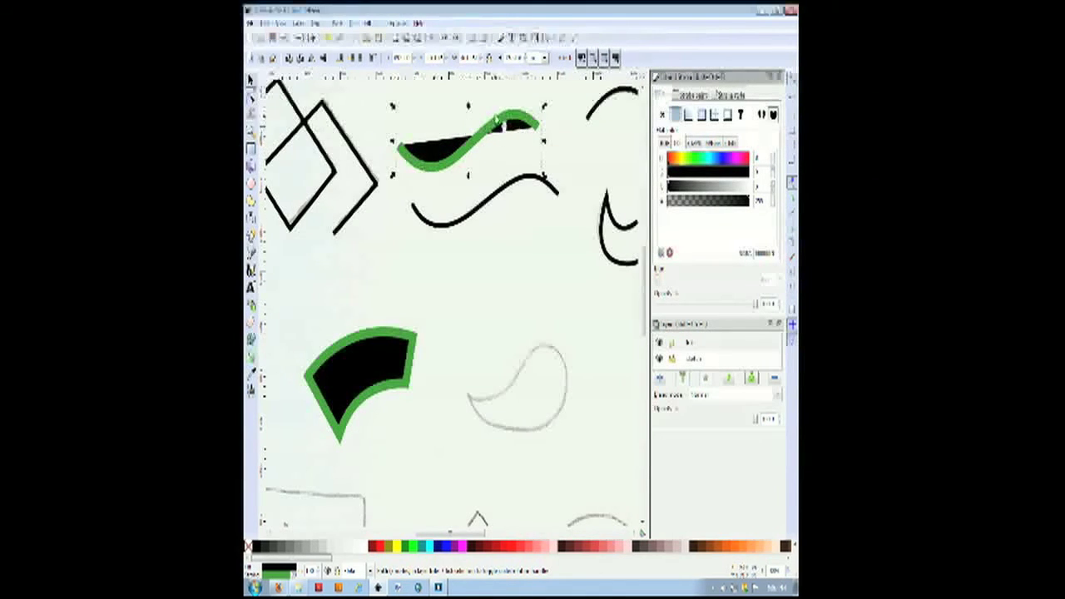
pyautogui.click(374, 356)
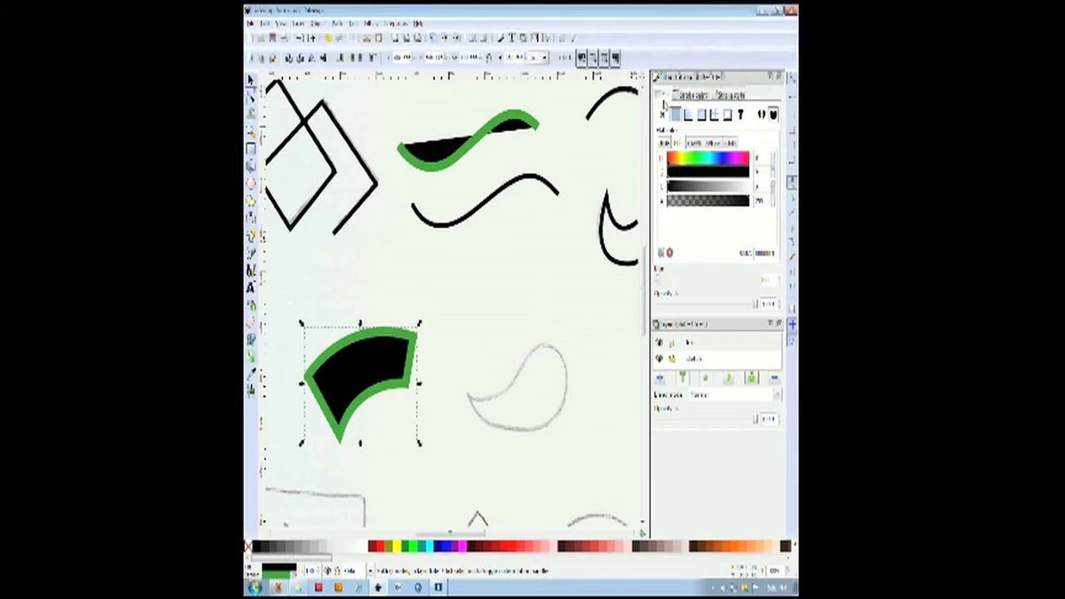
# Remove the stroke from the closed fan shape and change its flat fill to a muted dark blue.
pyautogui.click(691, 95)
pyautogui.click(662, 115)
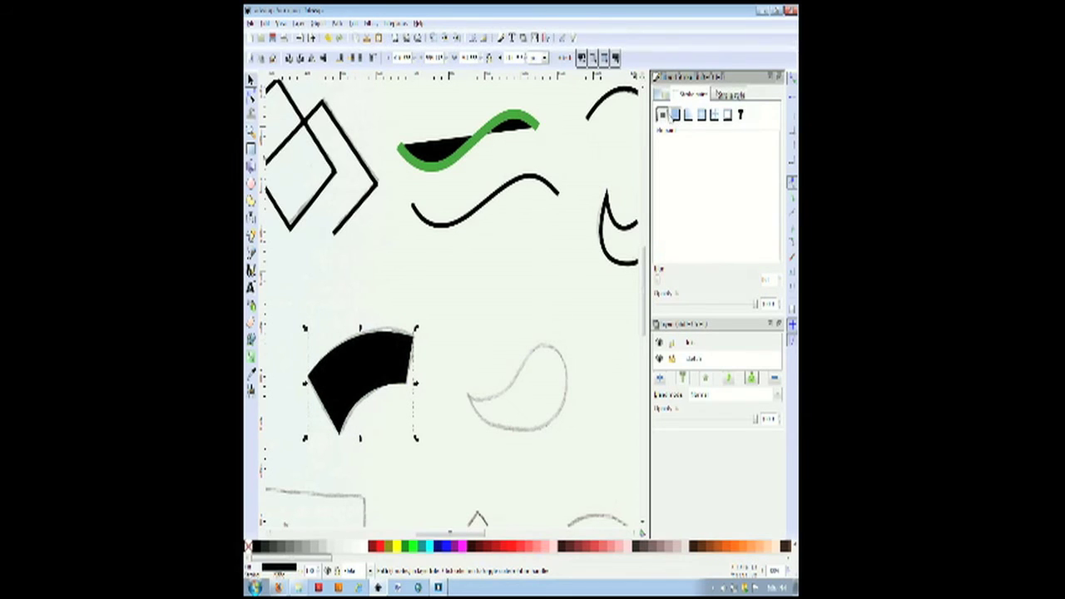
pyautogui.click(675, 114)
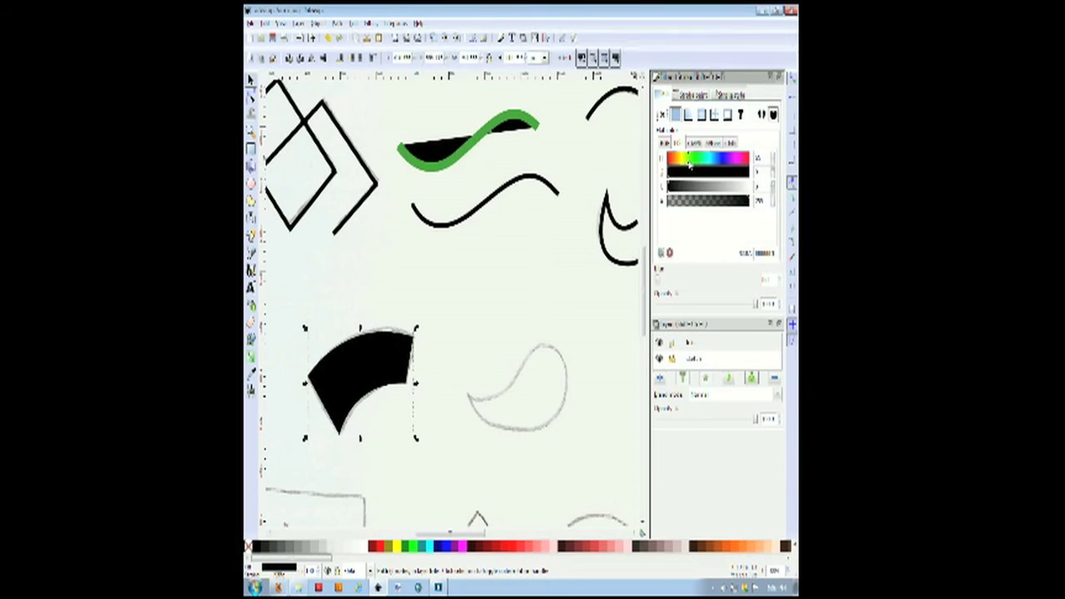
pyautogui.click(699, 172)
pyautogui.click(709, 187)
pyautogui.click(691, 187)
pyautogui.click(721, 160)
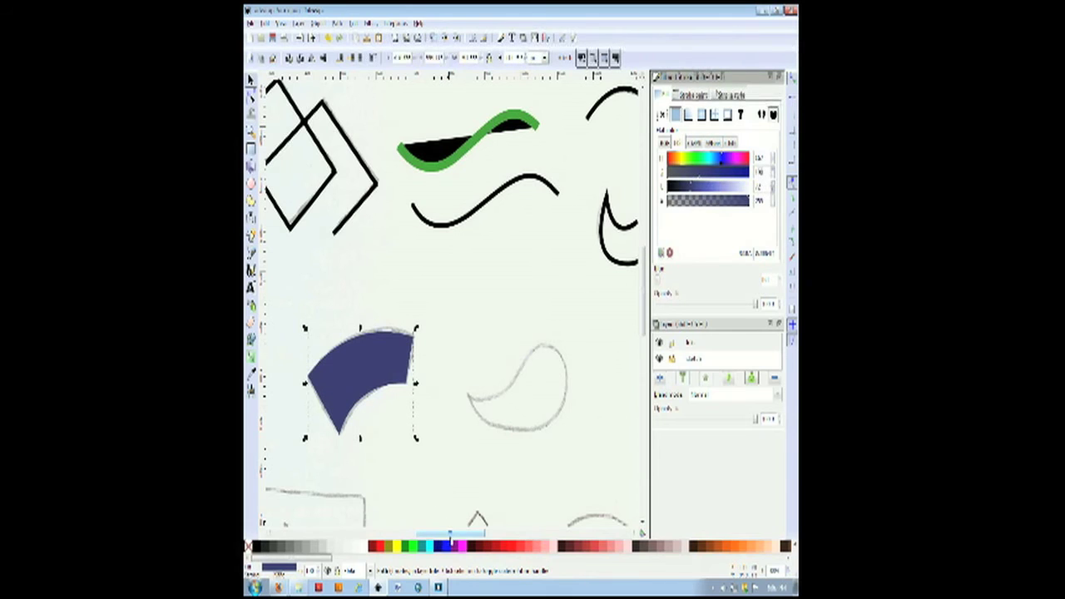
# Trace the curved teardrop sketch beside the fan shape as a closed Bezier path, starting and ending at its pointed tip.
pyautogui.moveTo(450, 538); pyautogui.dragTo(448, 541)
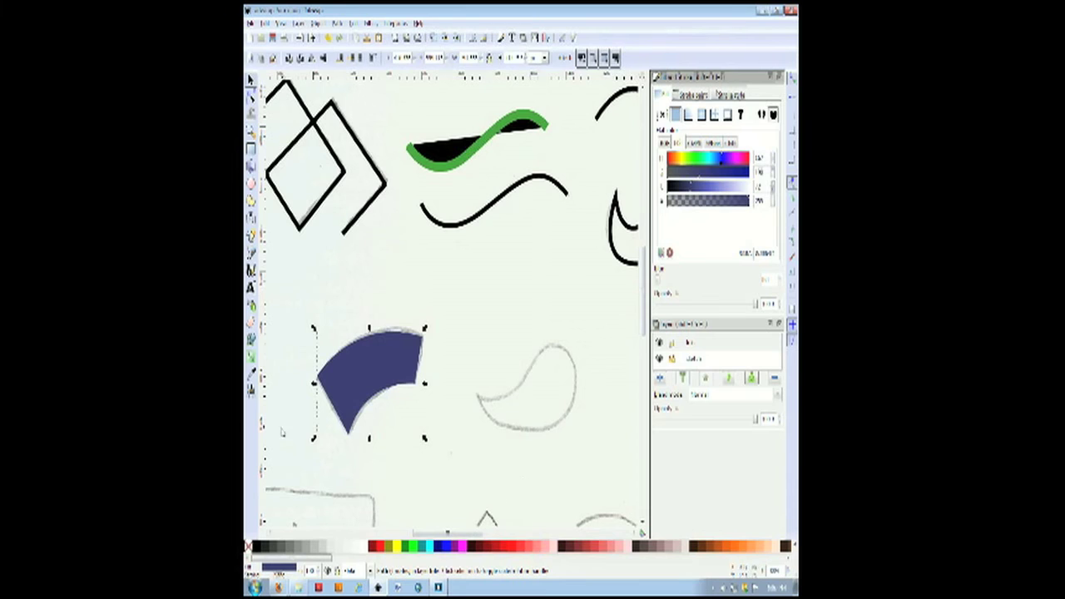
pyautogui.press('b')
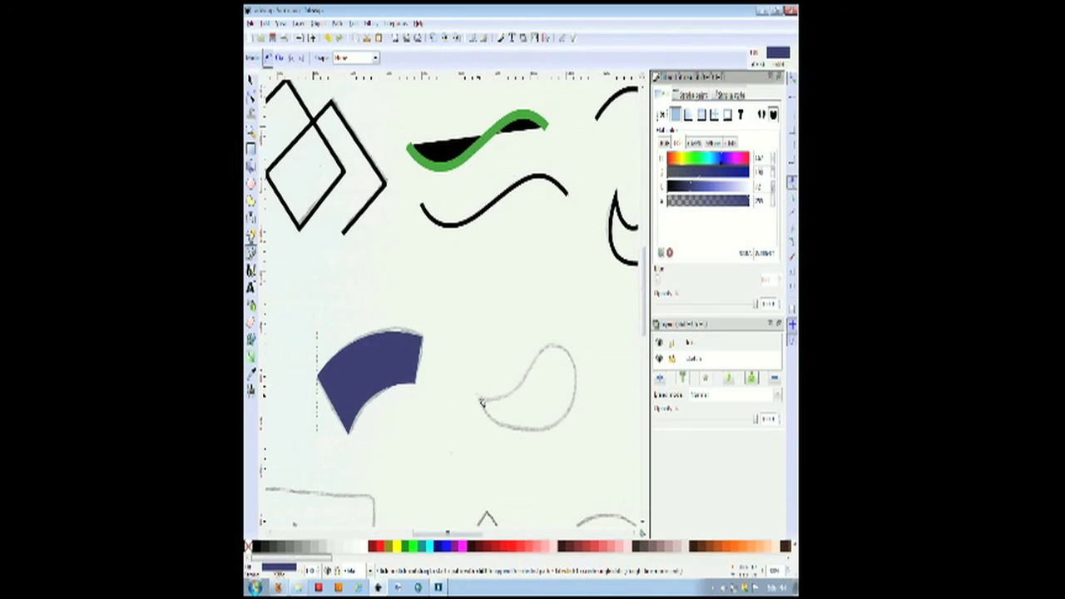
pyautogui.click(480, 399)
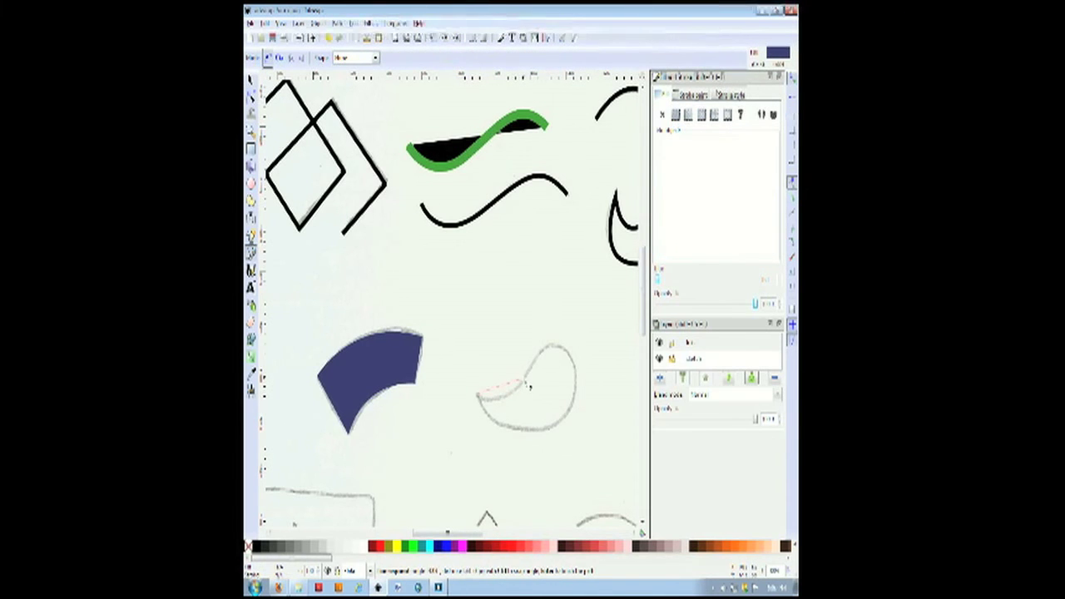
pyautogui.moveTo(527, 382); pyautogui.dragTo(584, 392)
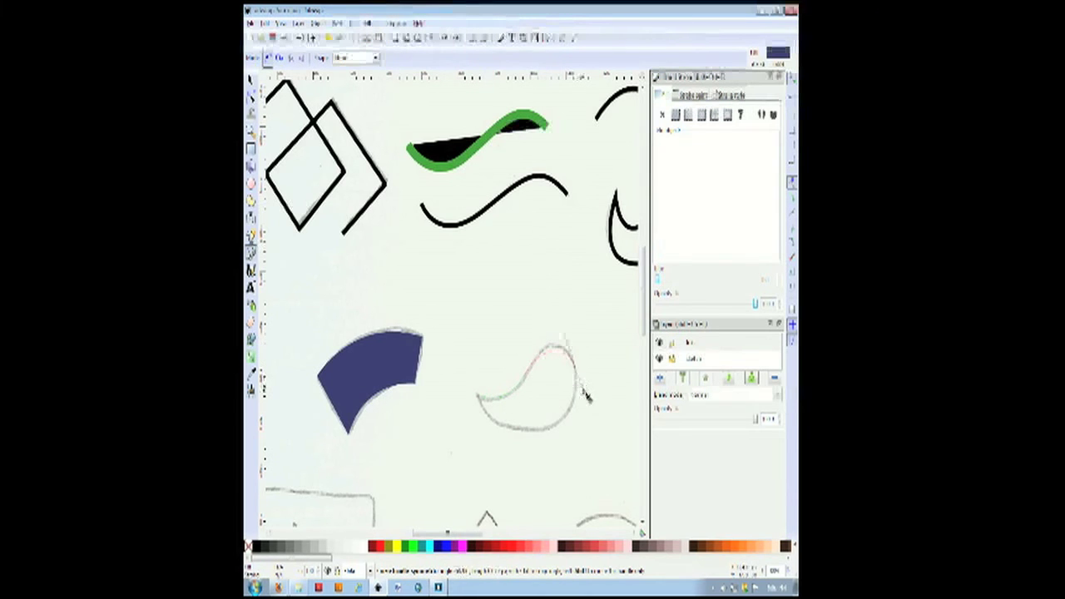
pyautogui.click(585, 397)
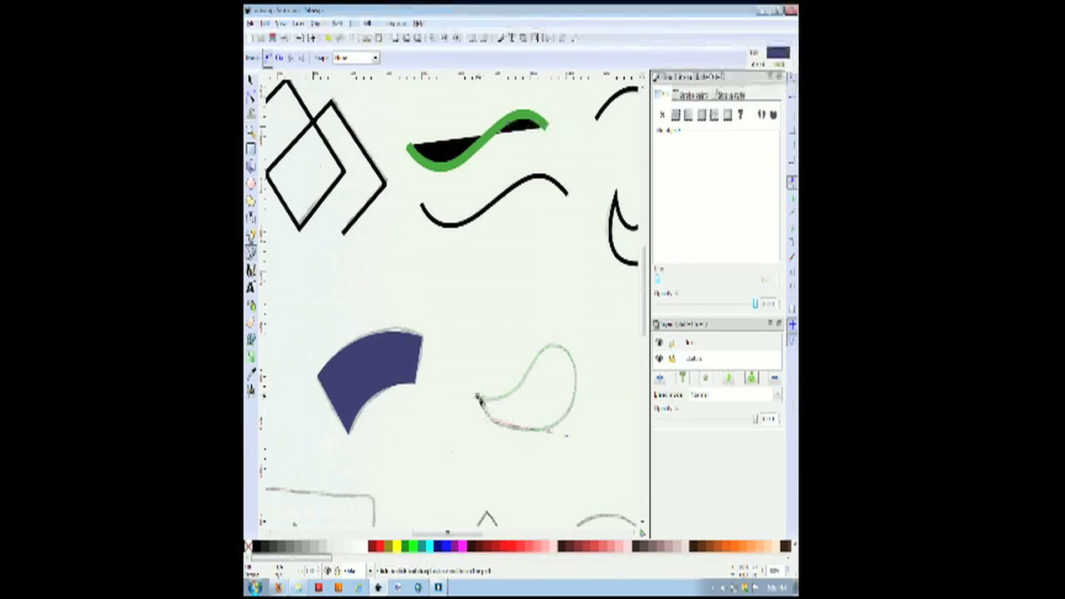
pyautogui.click(480, 399)
# Make the teardrop's blue fill semi-transparent by lowering its alpha, and nudge the shape slightly upward.
pyautogui.hscroll(2, 479, 398)
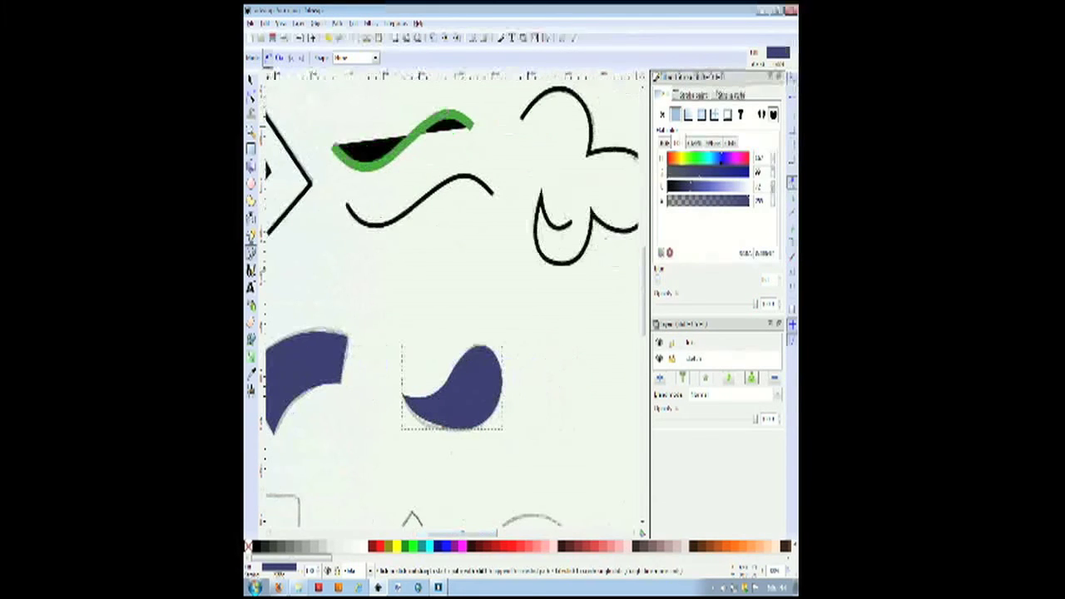
pyautogui.click(250, 133)
pyautogui.moveTo(395, 316); pyautogui.dragTo(526, 441)
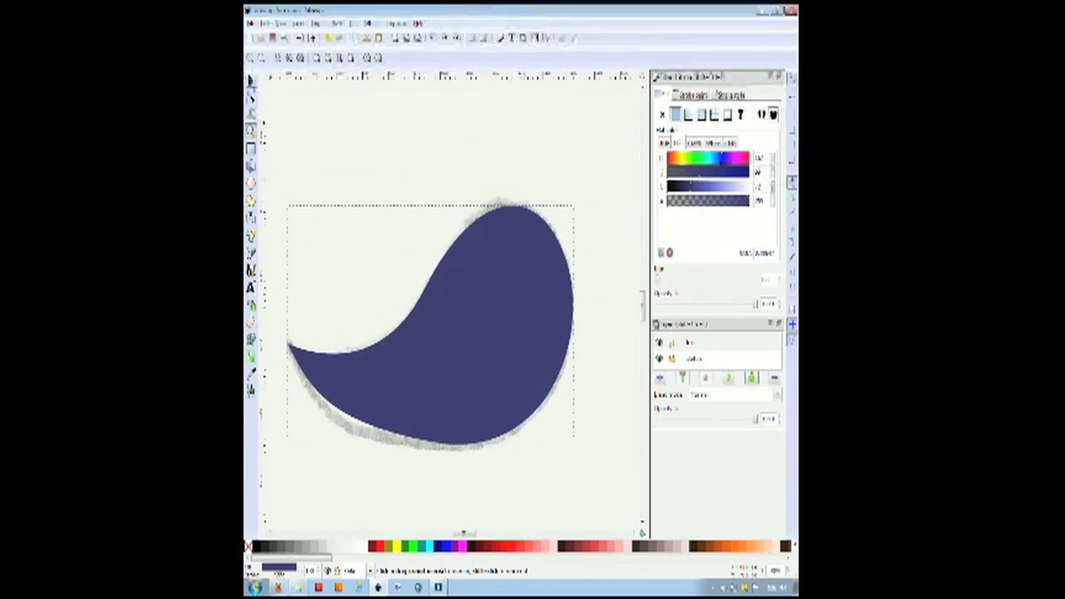
pyautogui.click(251, 79)
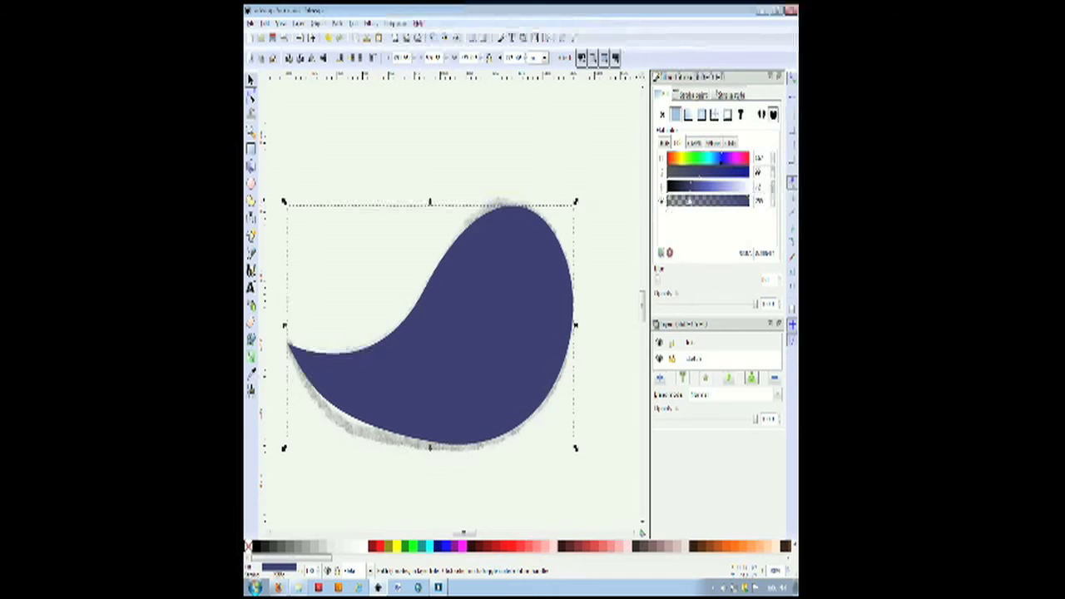
pyautogui.click(712, 203)
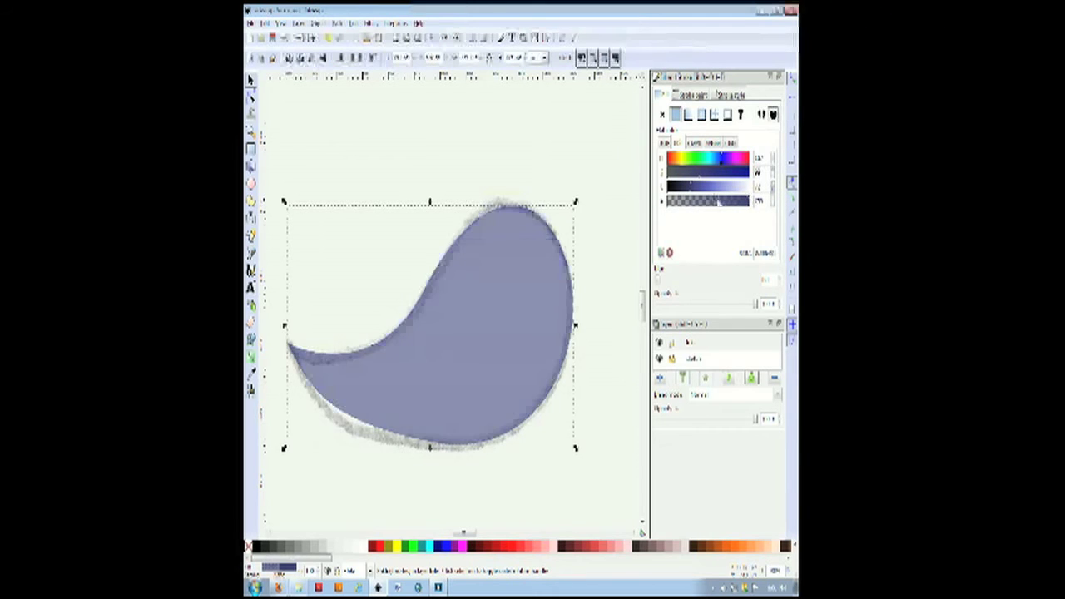
pyautogui.moveTo(515, 333)
pyautogui.mouseDown()
pyautogui.moveTo(522, 312)
pyautogui.moveTo(515, 328)
pyautogui.mouseUp()
# Delete the semi-transparent teardrop and undo the deletion.
pyautogui.press('Delete')
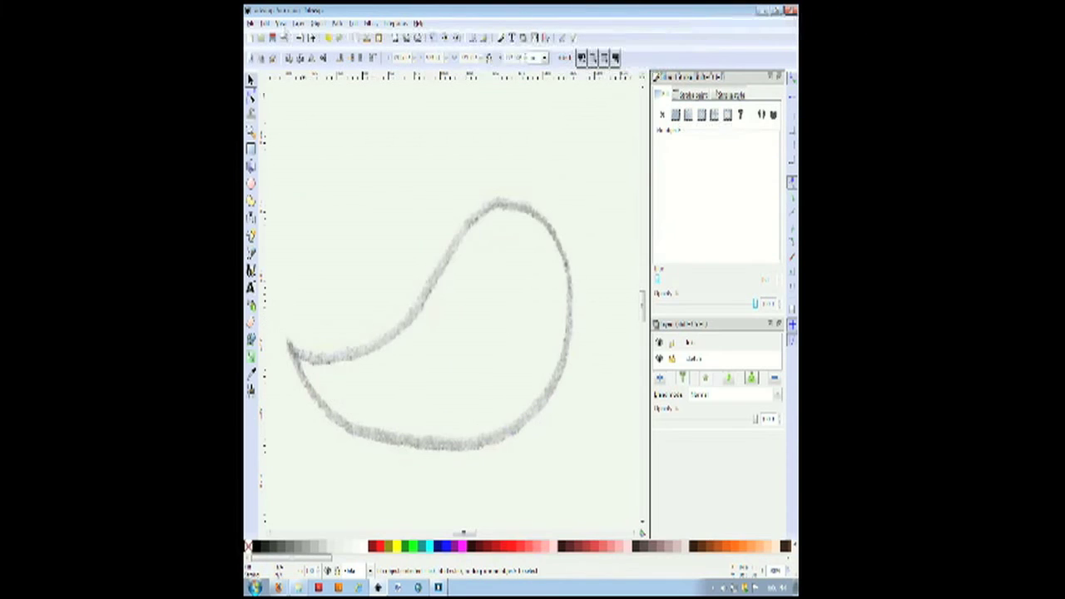
pyautogui.click(265, 23)
pyautogui.click(275, 40)
# Draw a closed four-sided path with straight edges overlapping the teardrop's lower-right part.
pyautogui.click(251, 253)
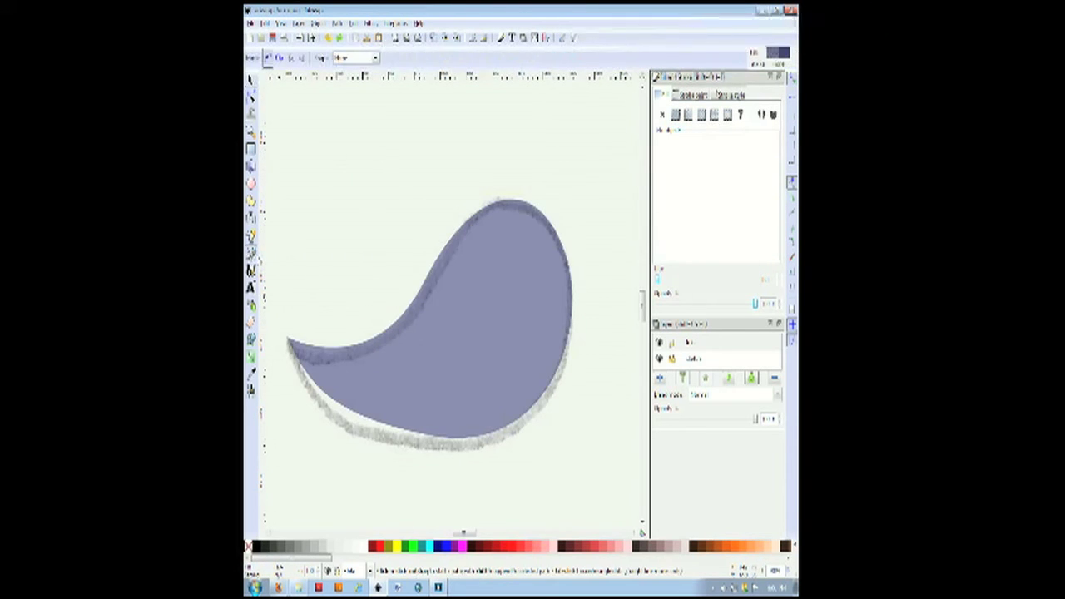
pyautogui.click(488, 345)
pyautogui.click(631, 381)
pyautogui.click(532, 465)
pyautogui.click(456, 392)
pyautogui.click(488, 344)
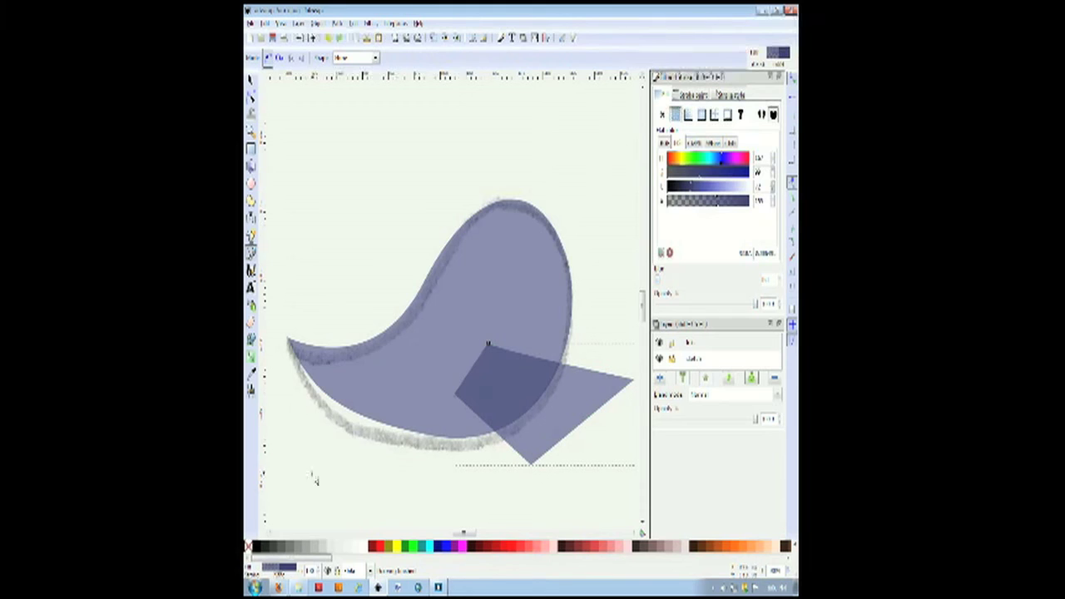
# Darken the fill of the overlapping four-sided shape to near black, and delete the shape.
pyautogui.click(252, 79)
pyautogui.click(674, 188)
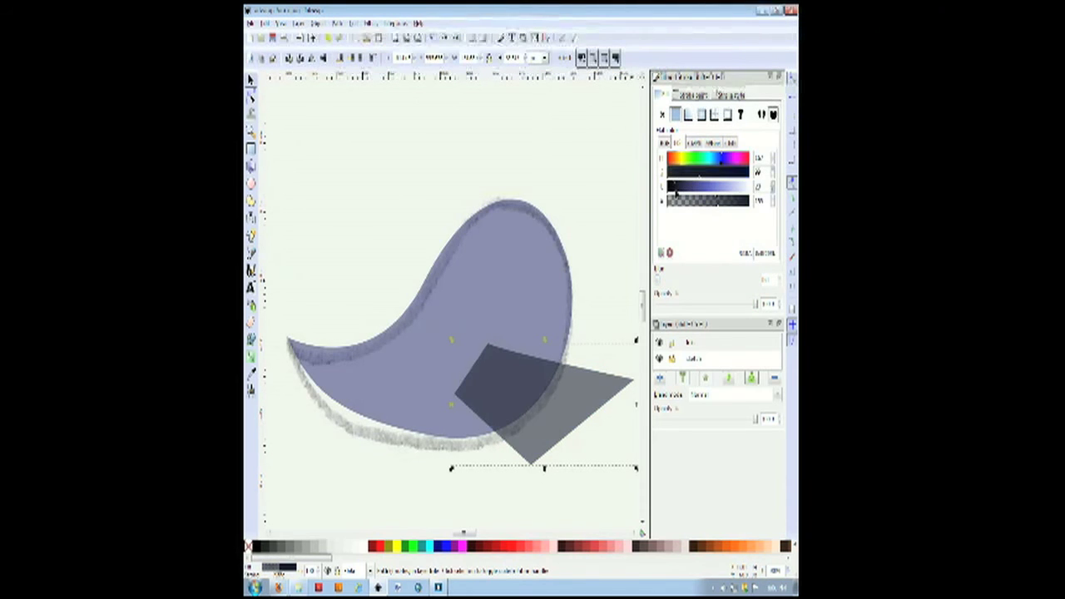
pyautogui.moveTo(542, 422); pyautogui.dragTo(541, 429)
pyautogui.click(574, 234)
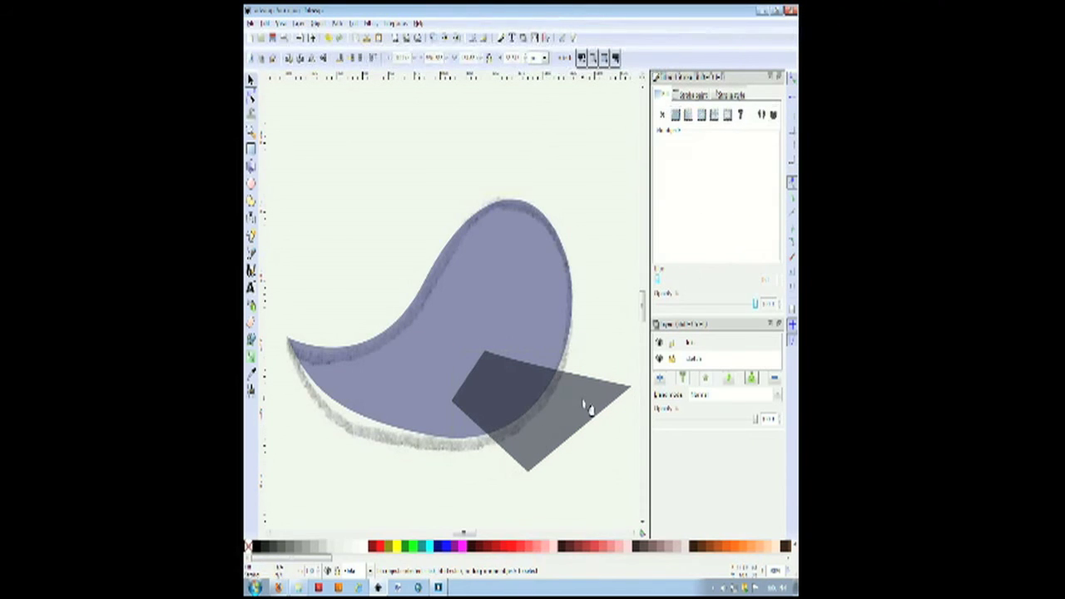
pyautogui.click(586, 406)
pyautogui.press('Delete')
# Apply a blur to the semi-transparent teardrop and undo it.
pyautogui.click(542, 316)
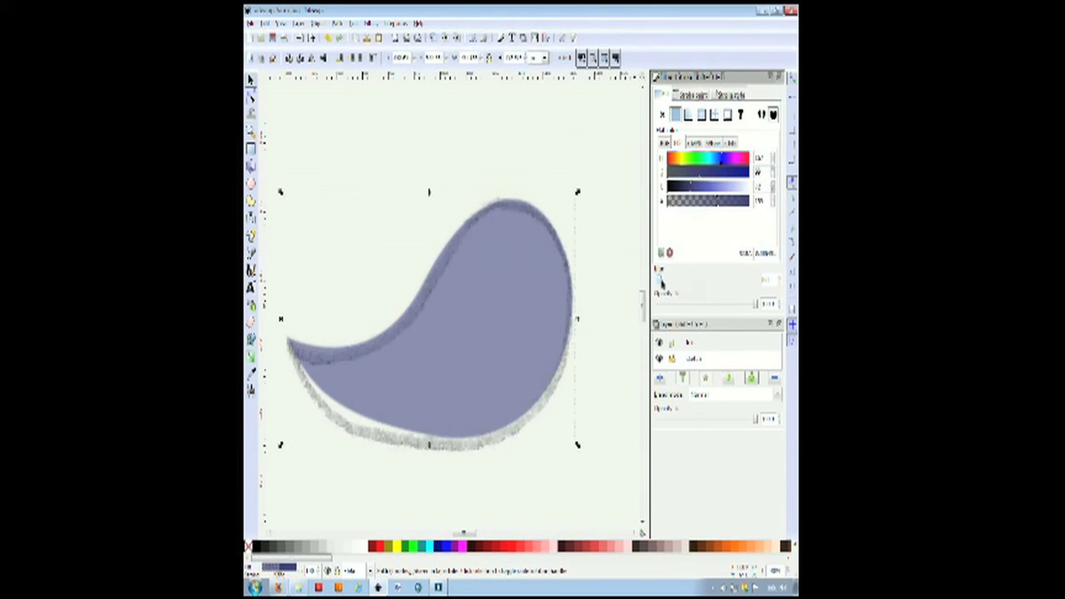
pyautogui.moveTo(660, 281); pyautogui.dragTo(670, 283)
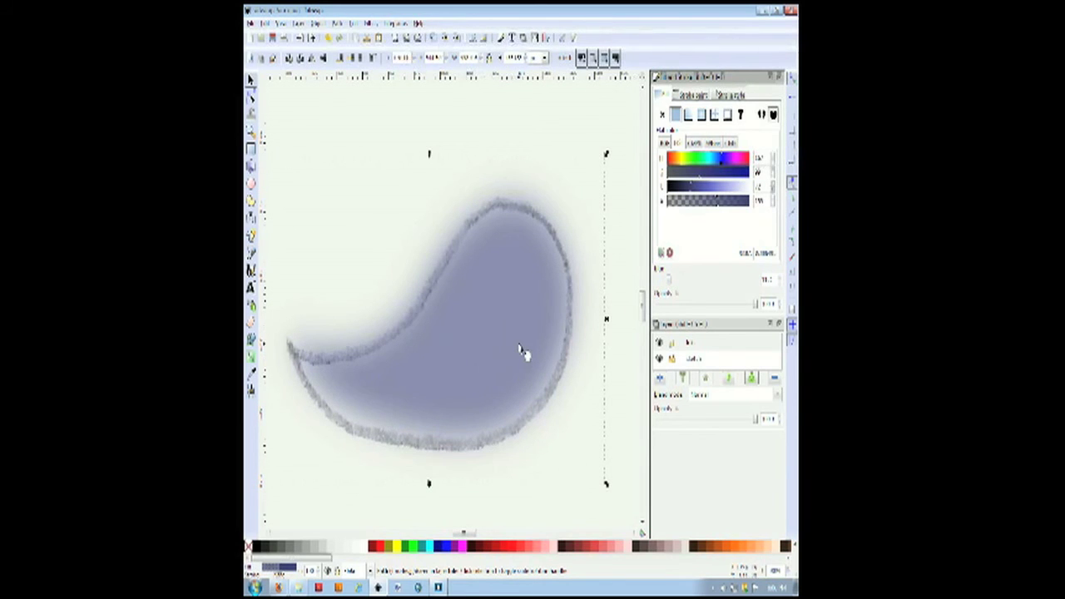
pyautogui.hotkey('ctrl', 'z')
pyautogui.click(561, 404)
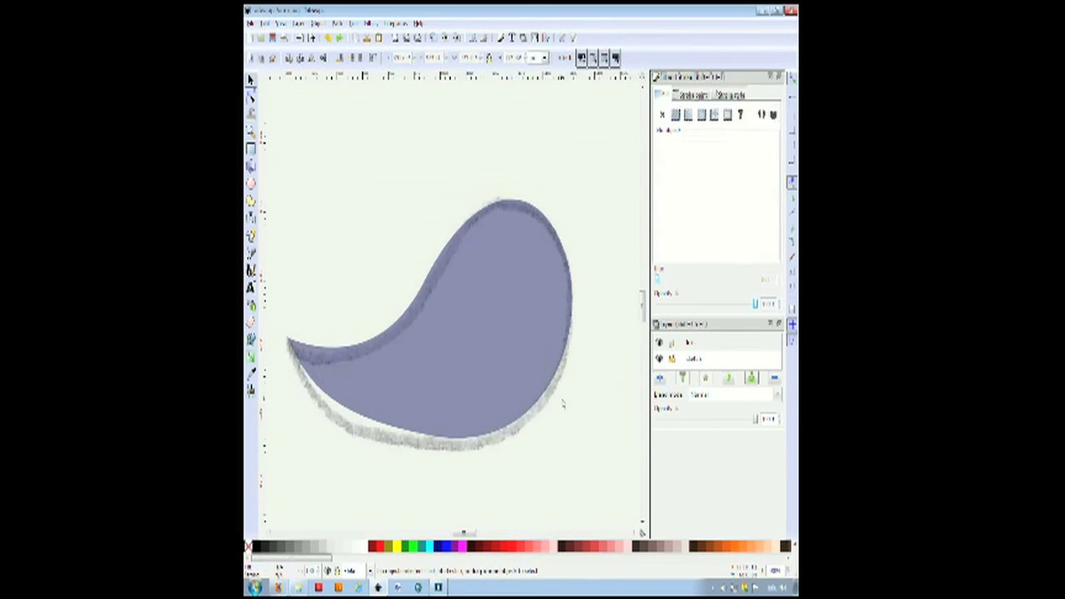
# Draw a rectangle covering the large square sketch below the fan shape, matching its outer edges.
pyautogui.scroll(-2, 475, 375)
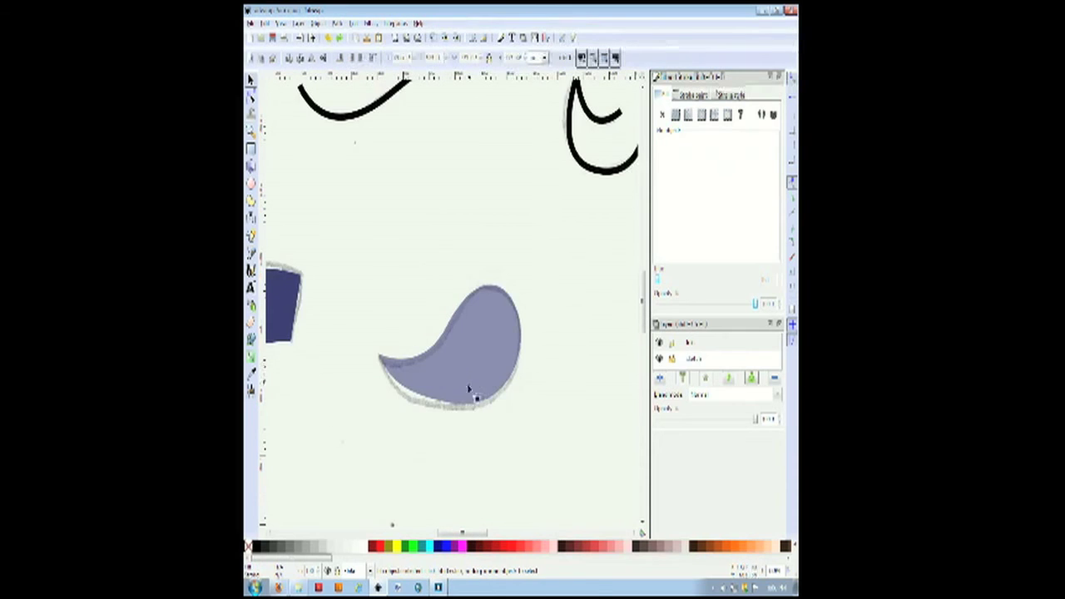
pyautogui.click(468, 389)
pyautogui.moveTo(463, 533); pyautogui.dragTo(449, 537)
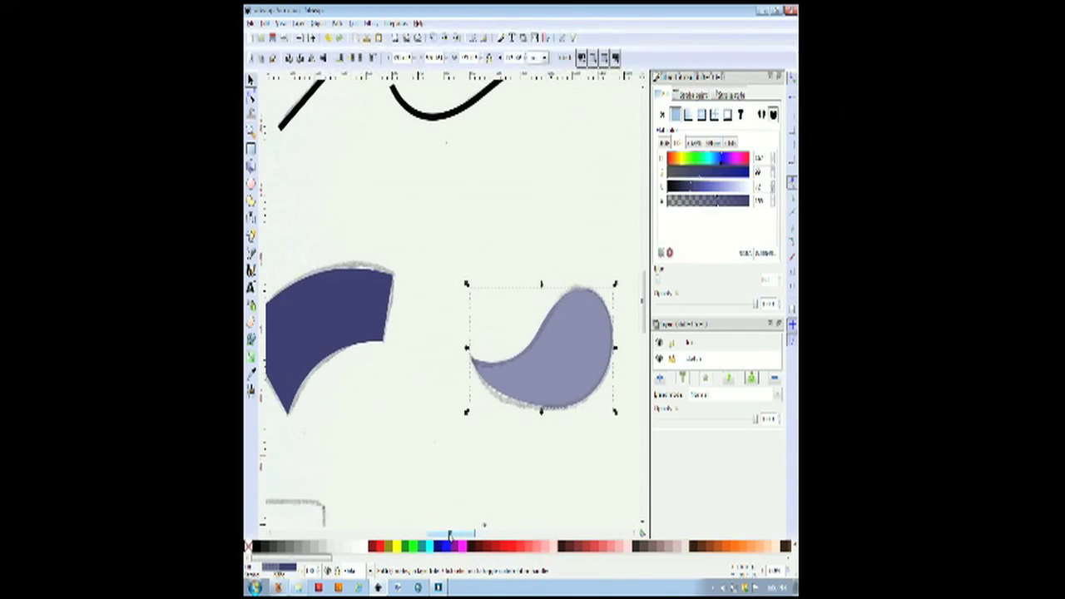
pyautogui.click(416, 449)
pyautogui.scroll(-5, 417, 445)
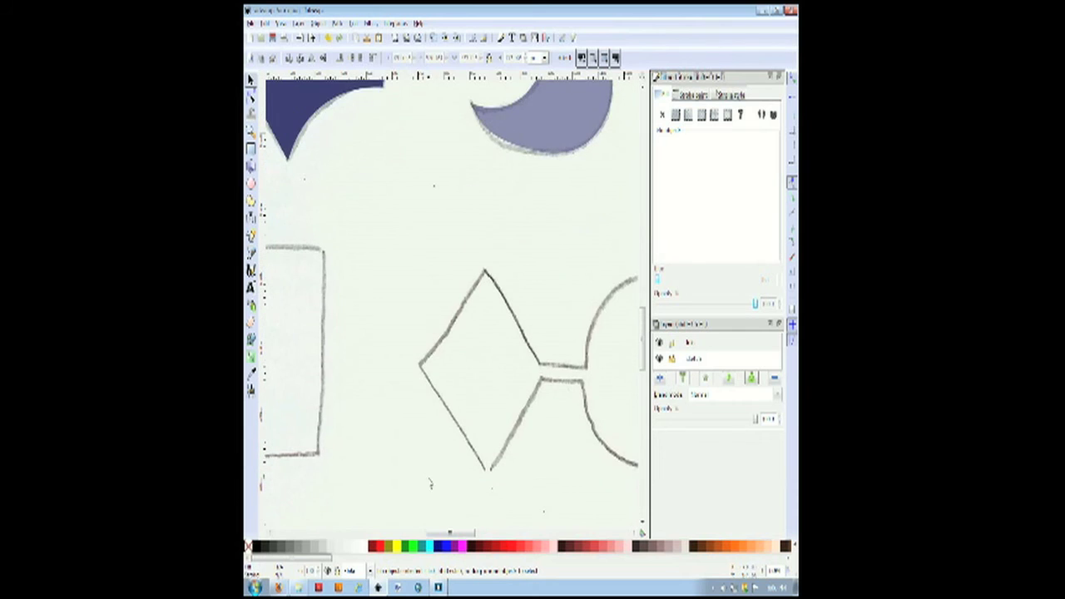
pyautogui.moveTo(449, 534)
pyautogui.mouseDown()
pyautogui.moveTo(423, 533)
pyautogui.moveTo(479, 537)
pyautogui.moveTo(434, 537)
pyautogui.mouseUp()
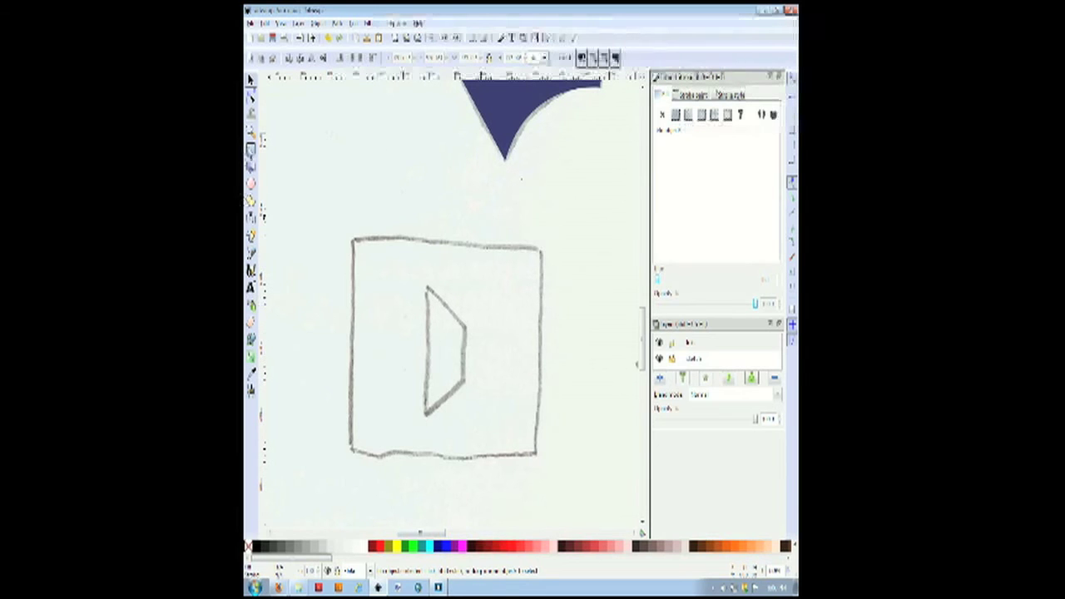
pyautogui.click(251, 148)
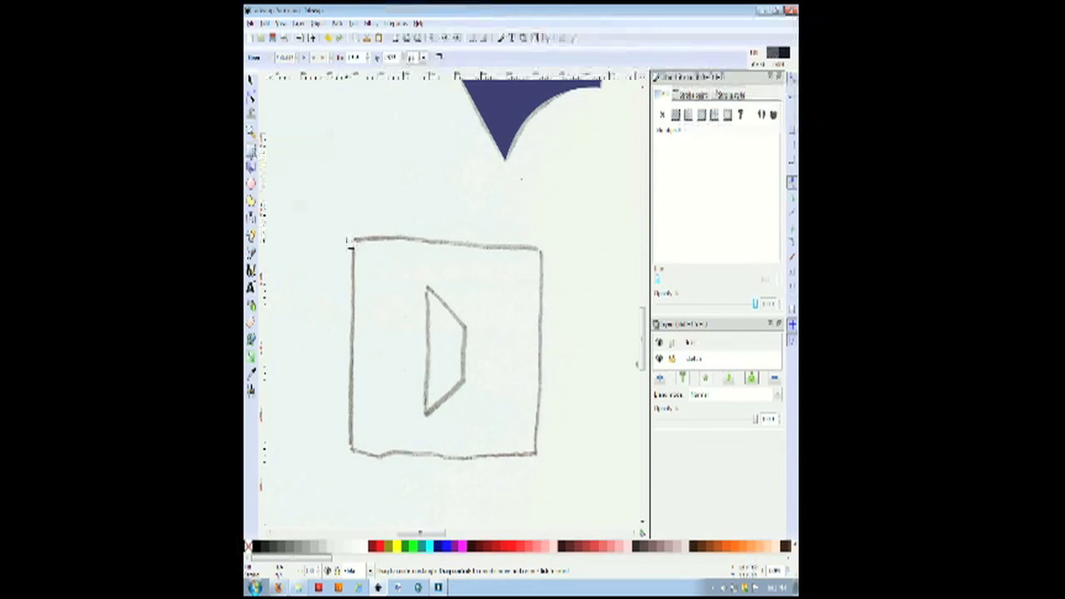
pyautogui.press('r')
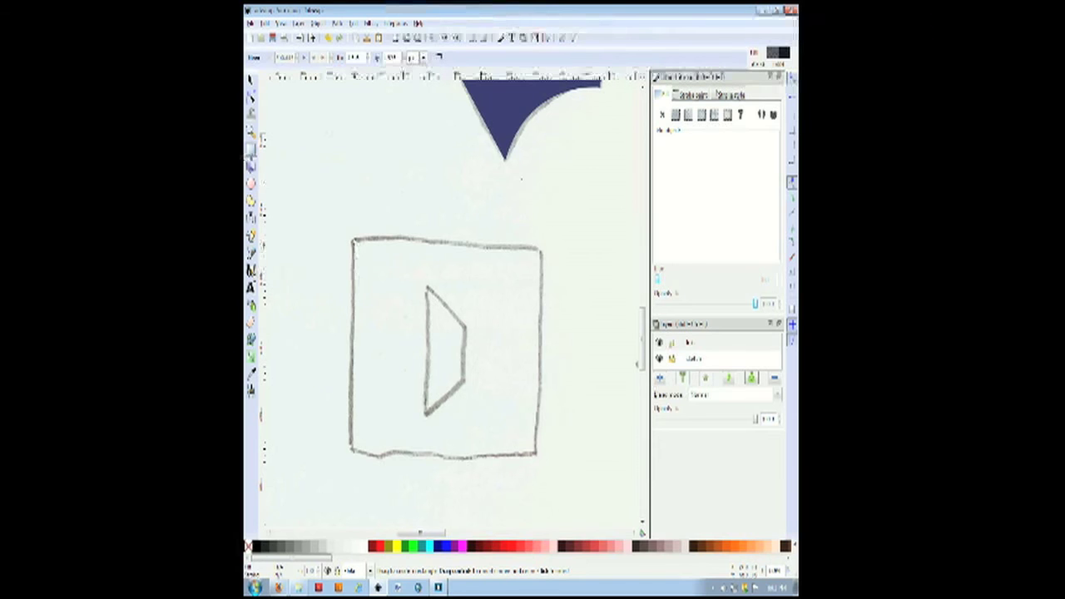
pyautogui.moveTo(352, 240); pyautogui.dragTo(541, 460)
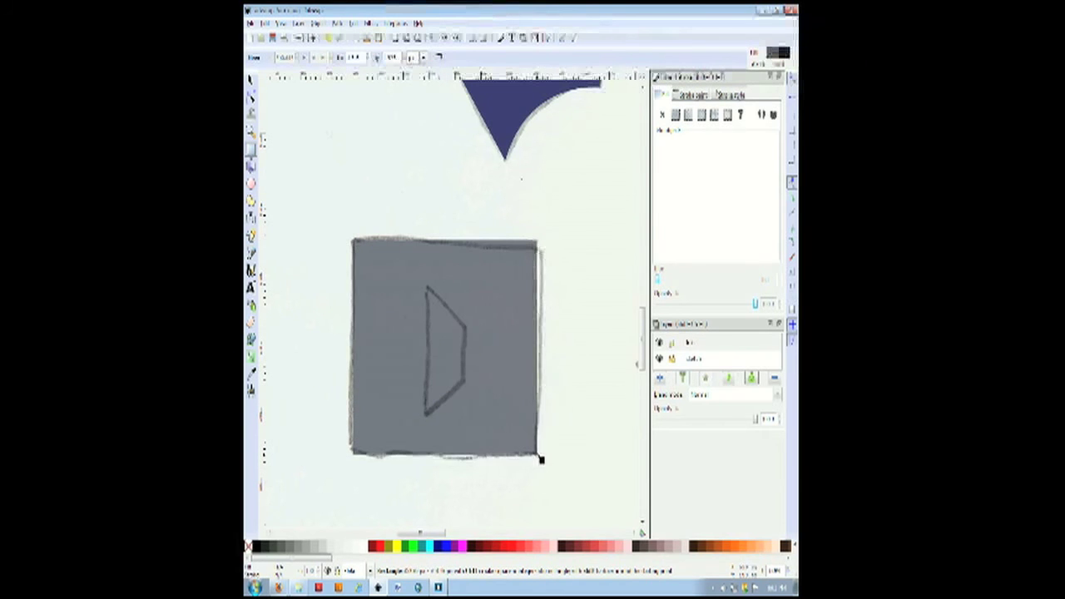
# Give the rectangle a fully opaque pale yellow flat fill.
pyautogui.click(379, 549)
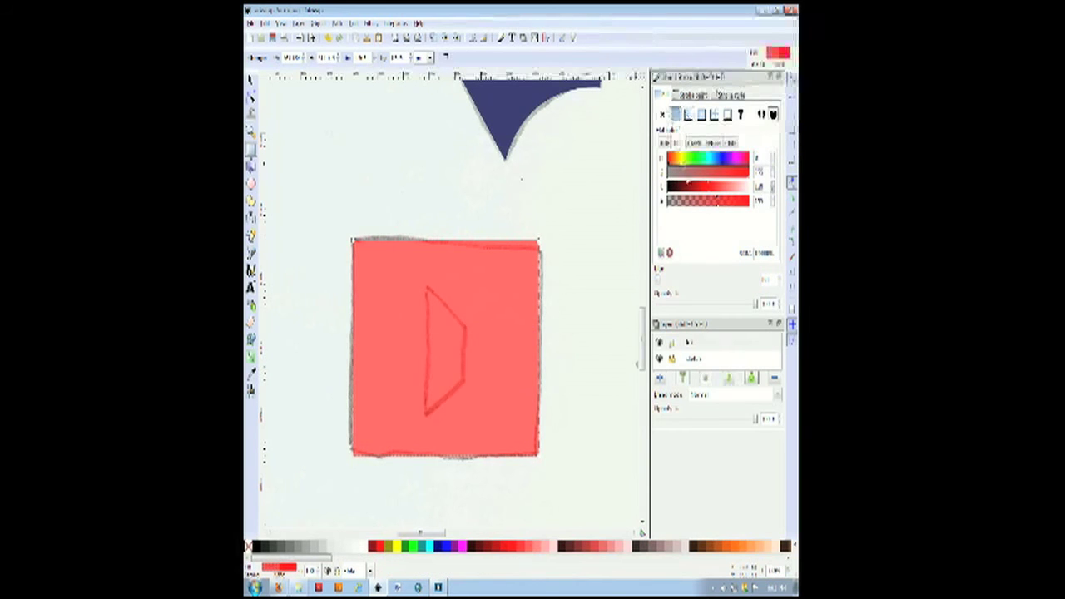
pyautogui.moveTo(730, 202); pyautogui.dragTo(791, 205)
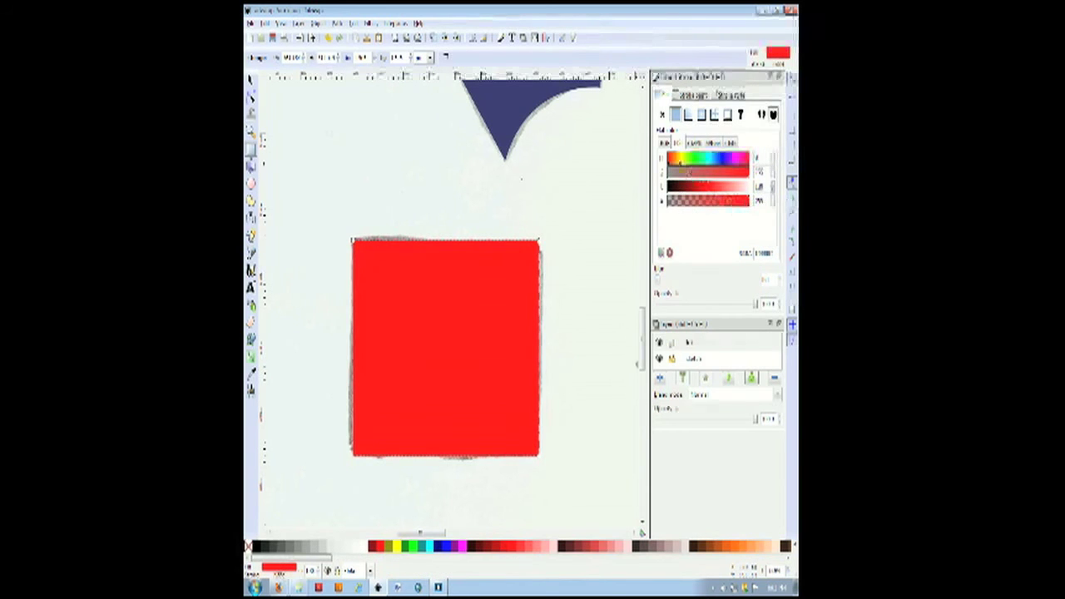
pyautogui.click(681, 158)
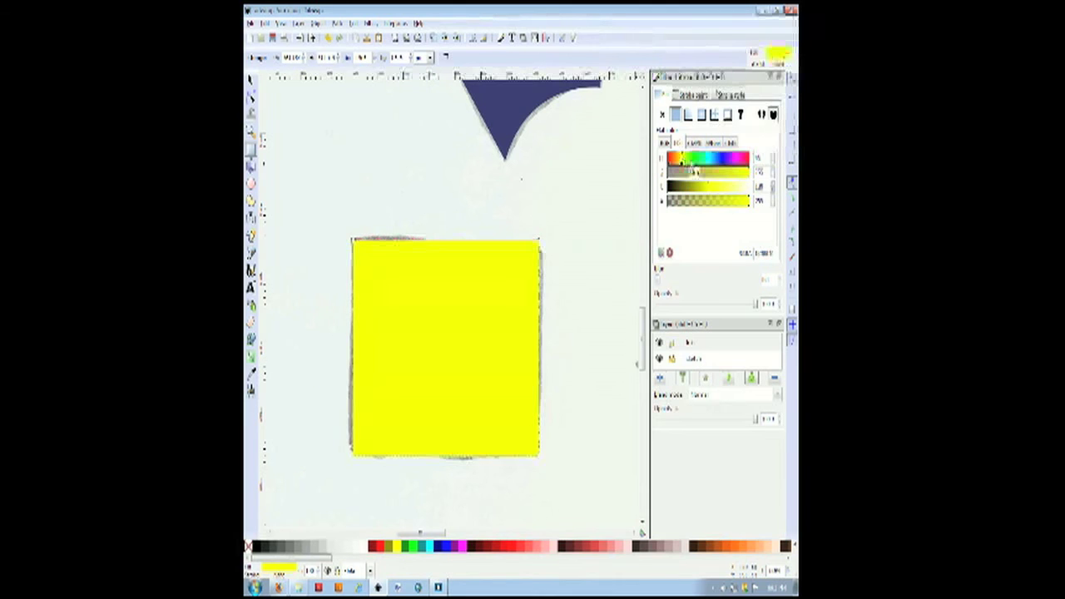
pyautogui.moveTo(691, 167); pyautogui.dragTo(680, 164)
pyautogui.click(718, 172)
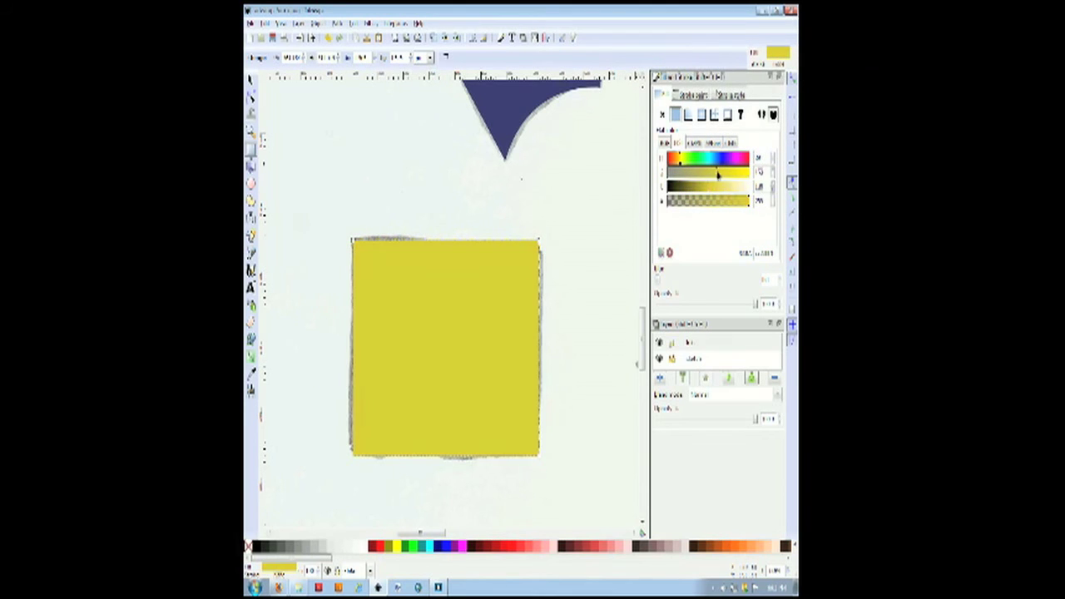
pyautogui.click(723, 187)
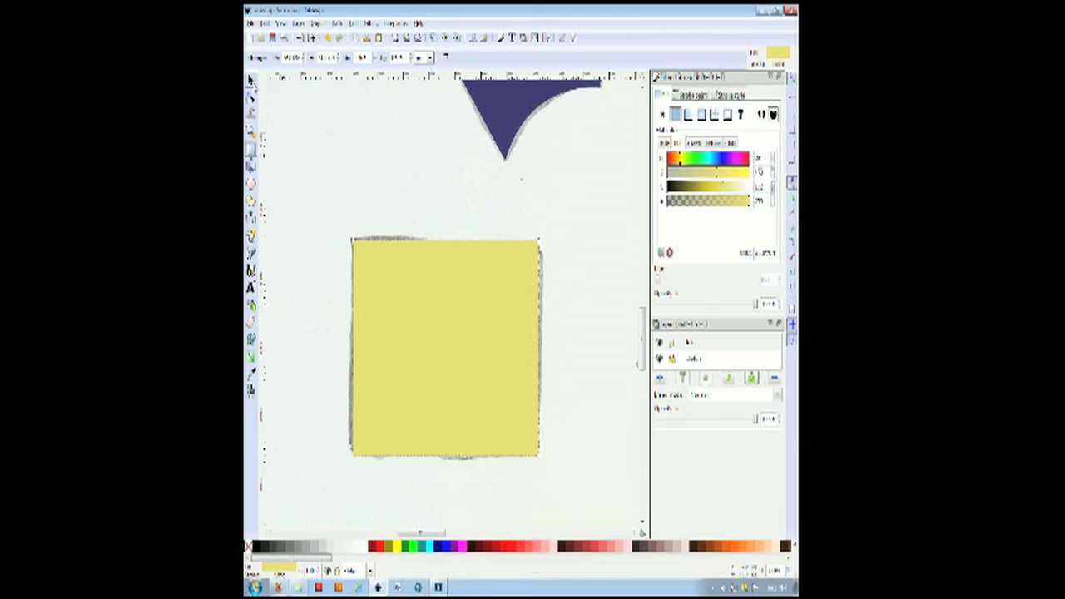
# Move the yellow rectangle down to uncover the sketched inner trapezoid, and move it back over the square sketch.
pyautogui.click(250, 80)
pyautogui.click(405, 207)
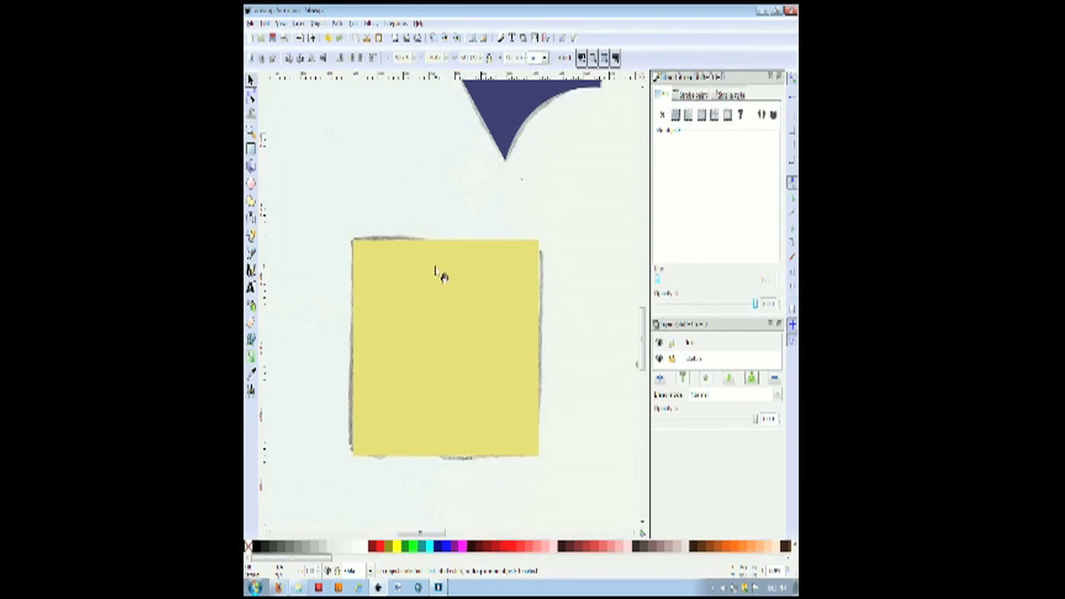
pyautogui.moveTo(441, 276)
pyautogui.mouseDown()
pyautogui.moveTo(433, 338)
pyautogui.moveTo(428, 285)
pyautogui.moveTo(435, 271)
pyautogui.moveTo(438, 498)
pyautogui.mouseUp()
pyautogui.click(430, 426)
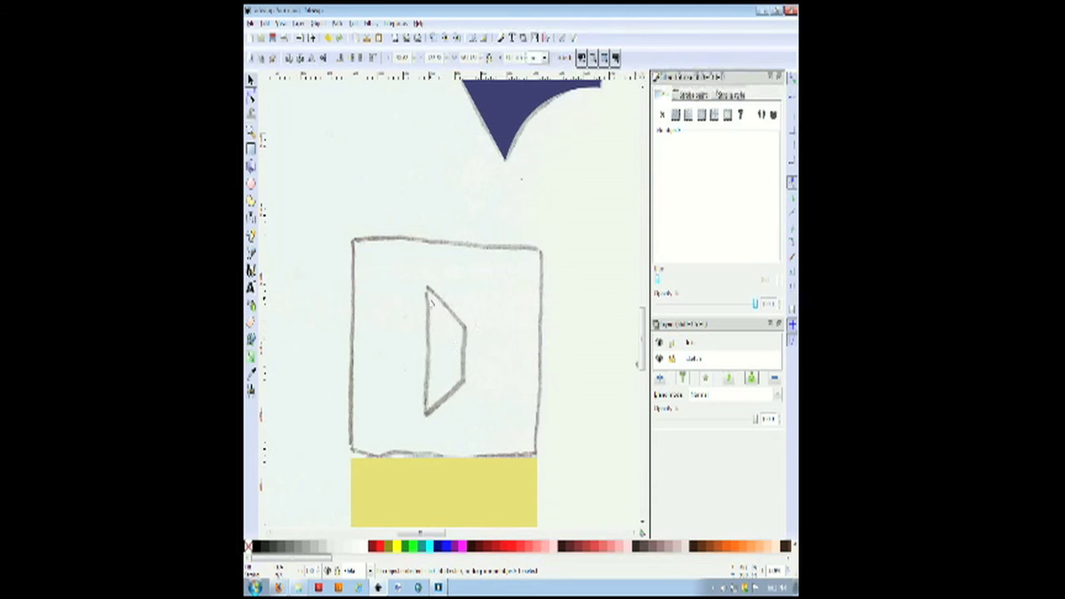
pyautogui.moveTo(449, 472); pyautogui.dragTo(450, 260)
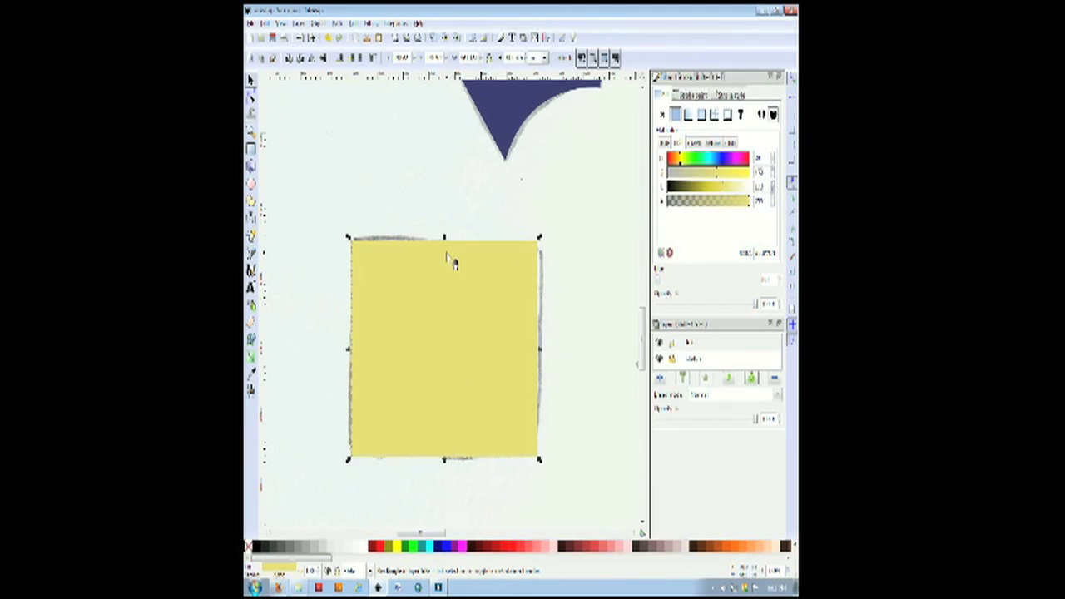
pyautogui.click(410, 182)
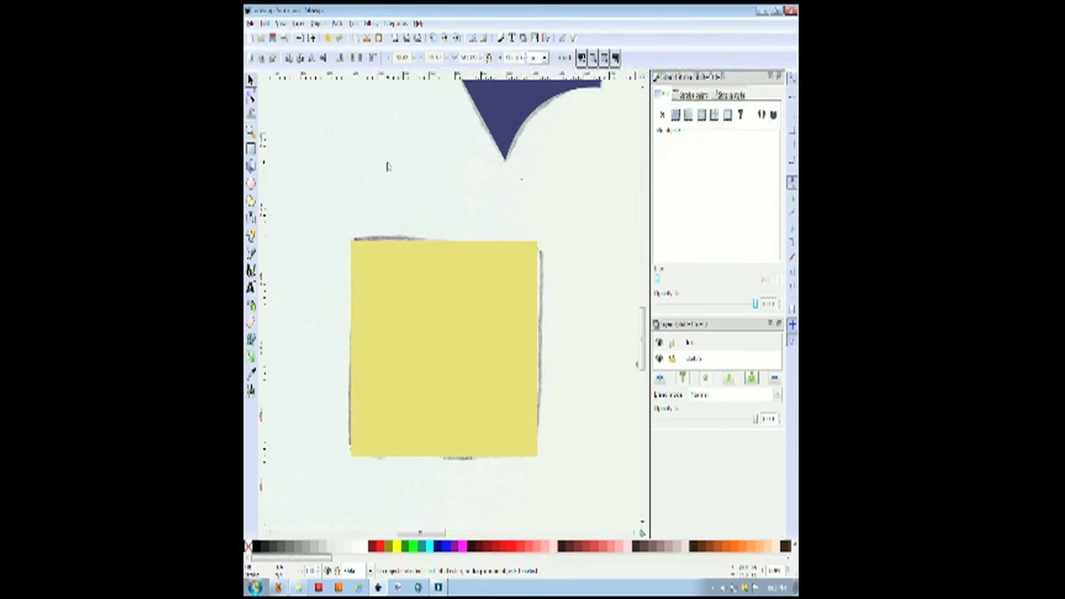
pyautogui.click(339, 24)
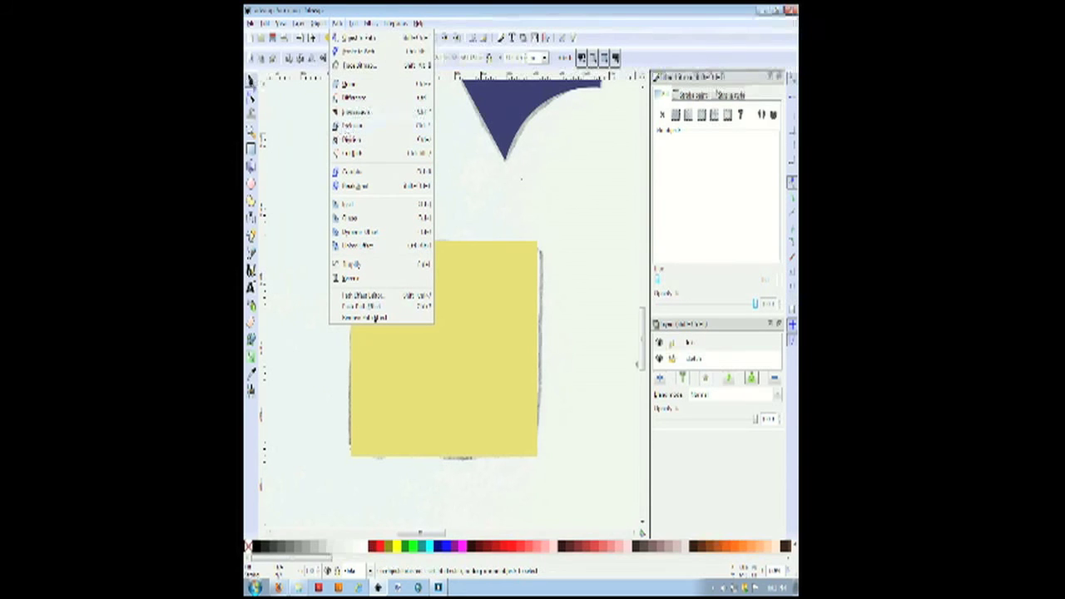
pyautogui.click(358, 124)
# Lower the alpha of the yellow rectangle's fill so the sketched trapezoid shows through it.
pyautogui.click(446, 309)
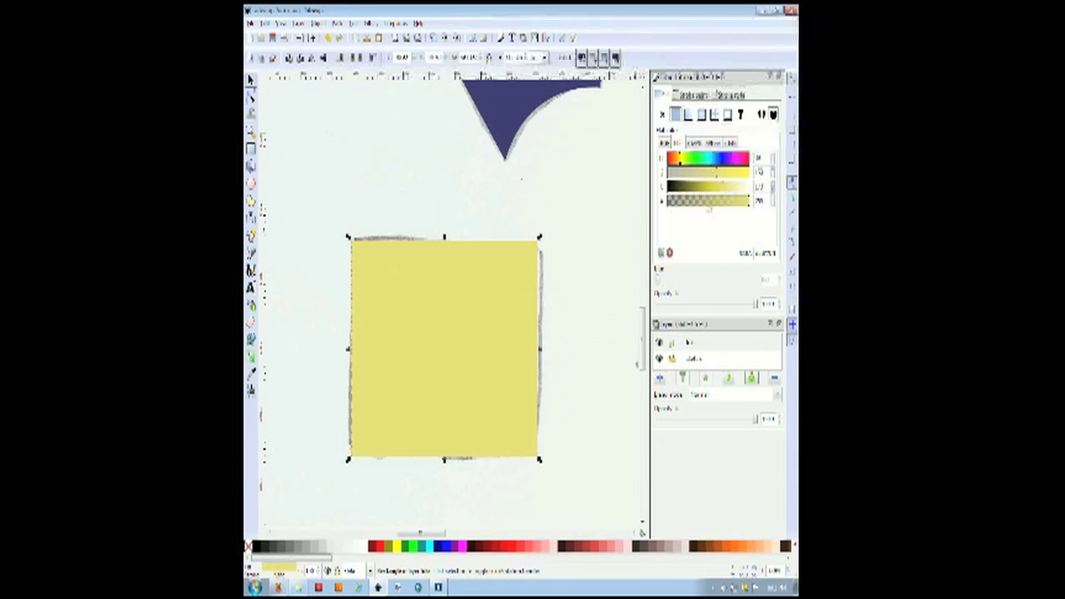
pyautogui.click(715, 206)
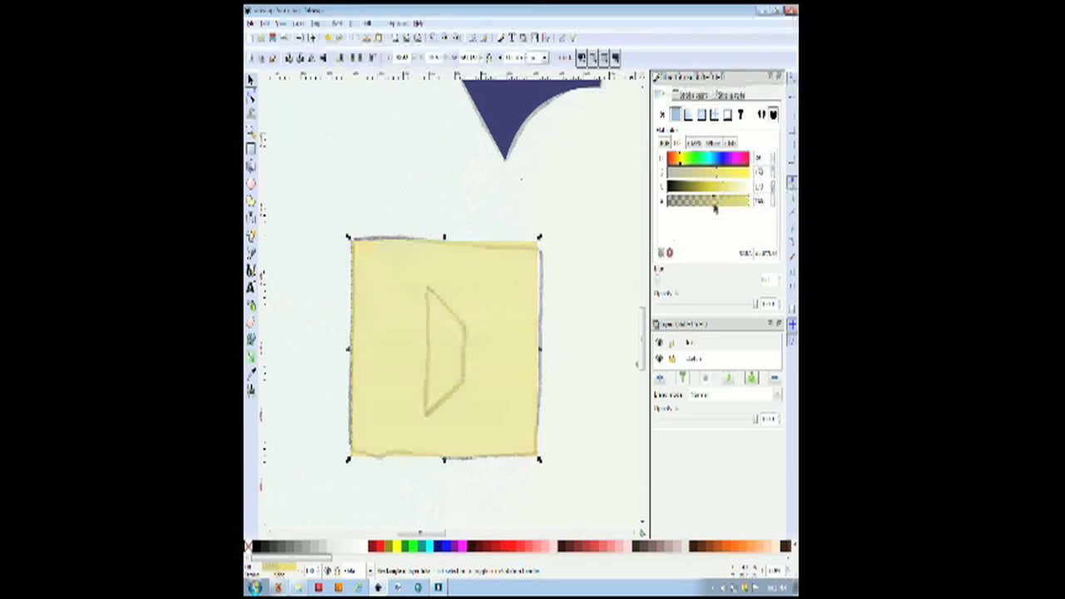
pyautogui.click(598, 280)
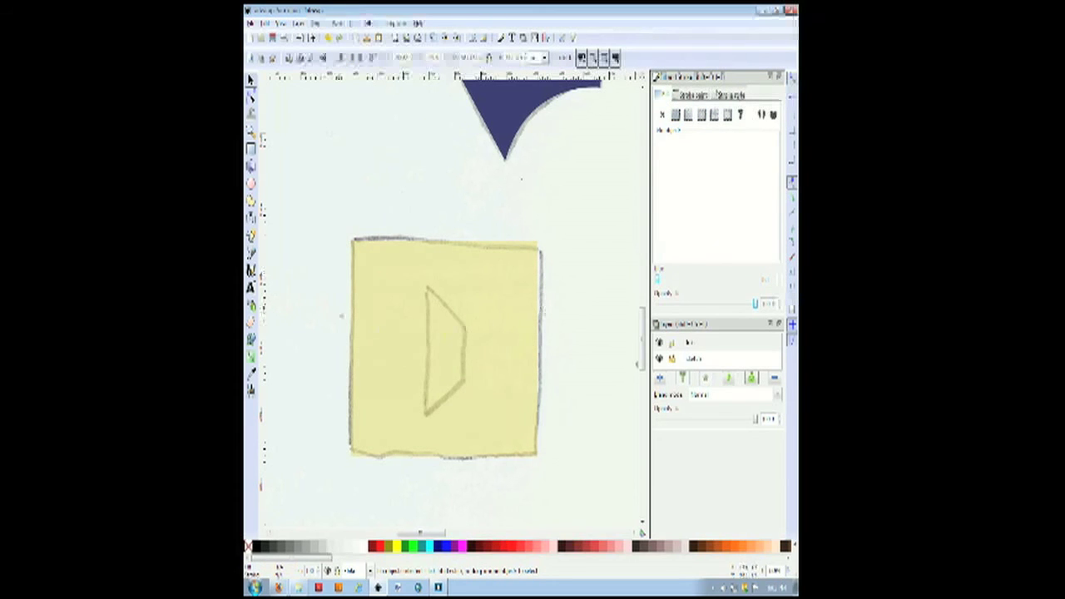
# Trace the sketched trapezoid inside the square as a closed straight-sided path with the Bezier tool.
pyautogui.click(251, 253)
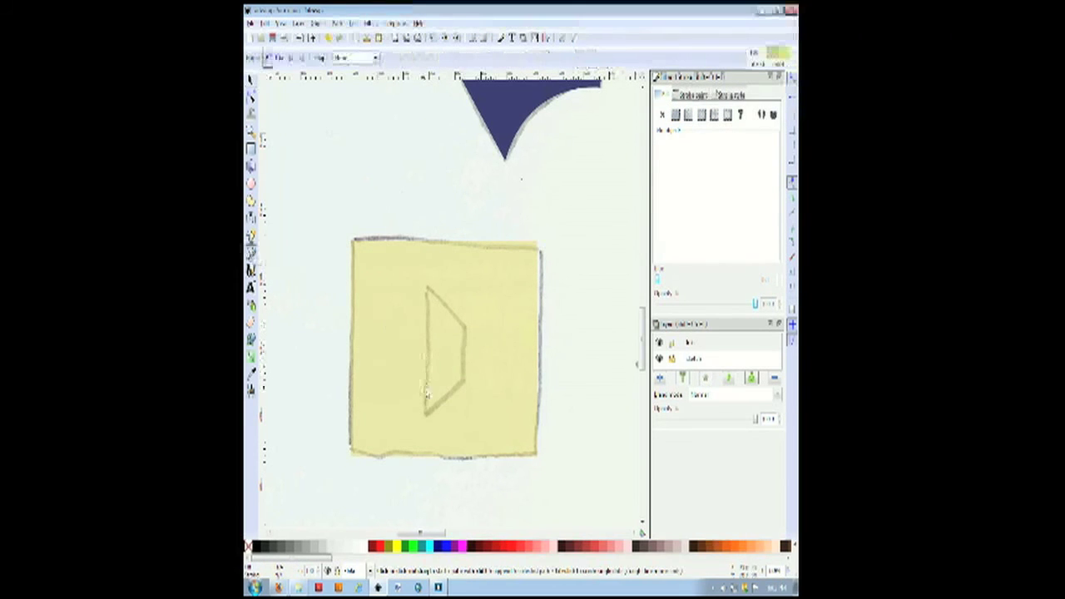
pyautogui.click(426, 413)
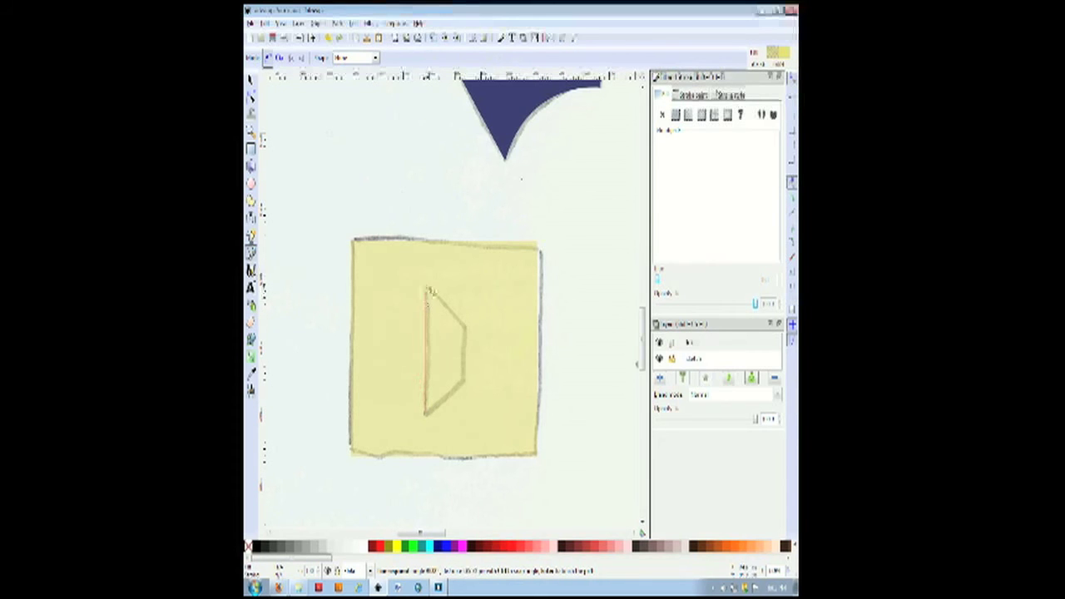
pyautogui.click(426, 288)
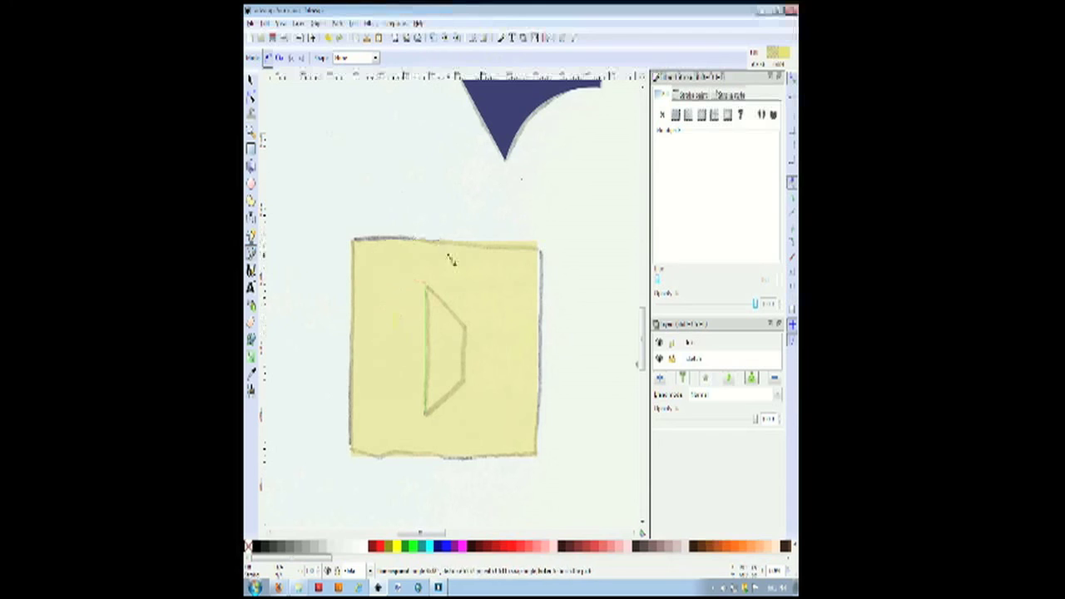
pyautogui.click(466, 331)
pyautogui.click(465, 380)
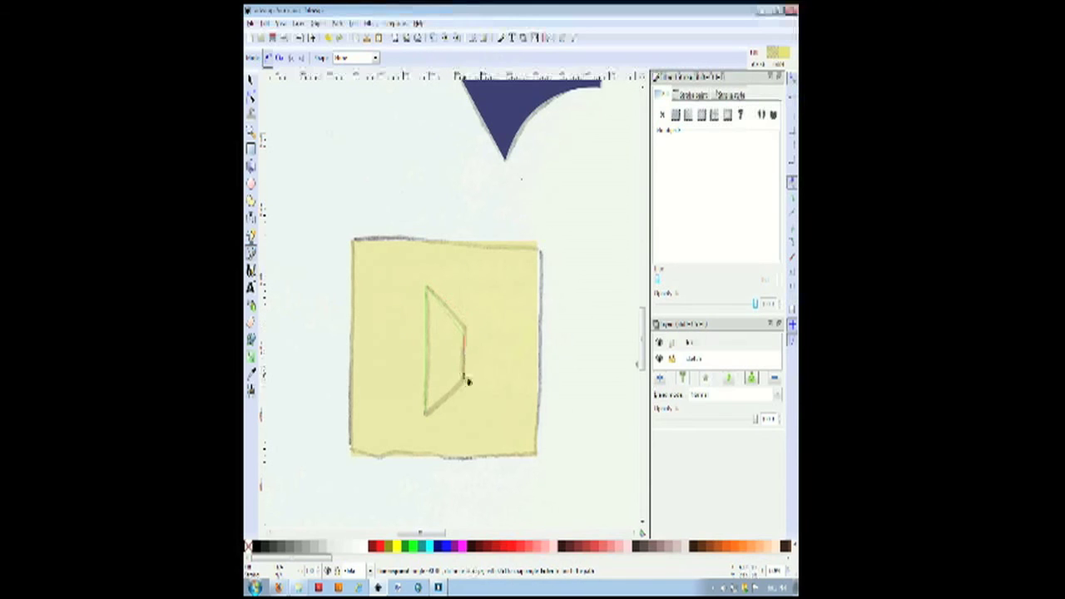
pyautogui.click(430, 417)
# Fill the traced trapezoid with black at full opacity.
pyautogui.click(257, 546)
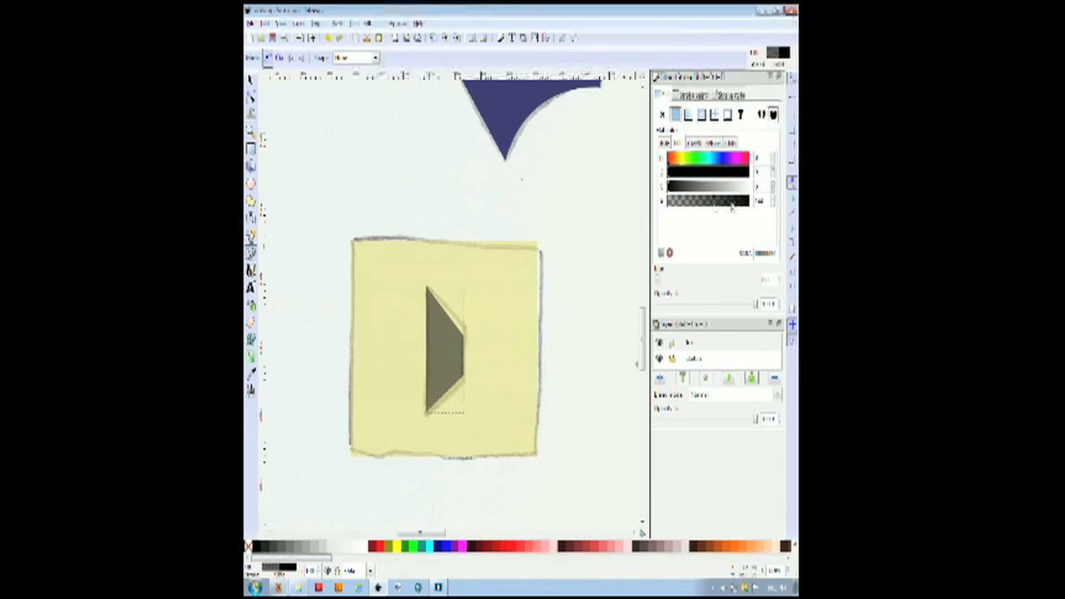
pyautogui.moveTo(731, 209); pyautogui.dragTo(759, 204)
pyautogui.click(251, 80)
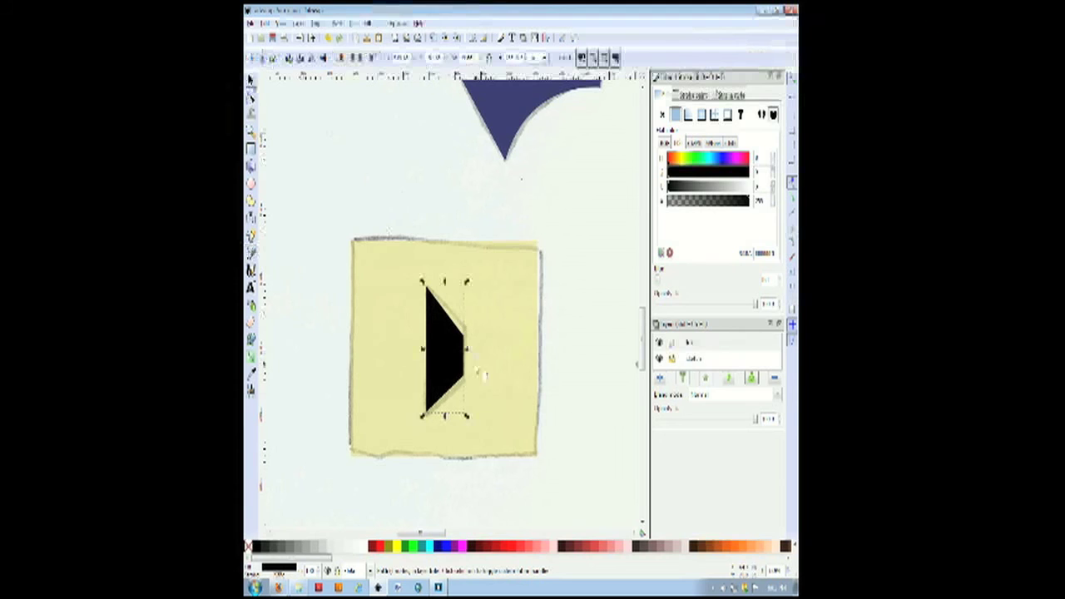
# Restore the yellow rectangle's fill to full opacity.
pyautogui.click(509, 321)
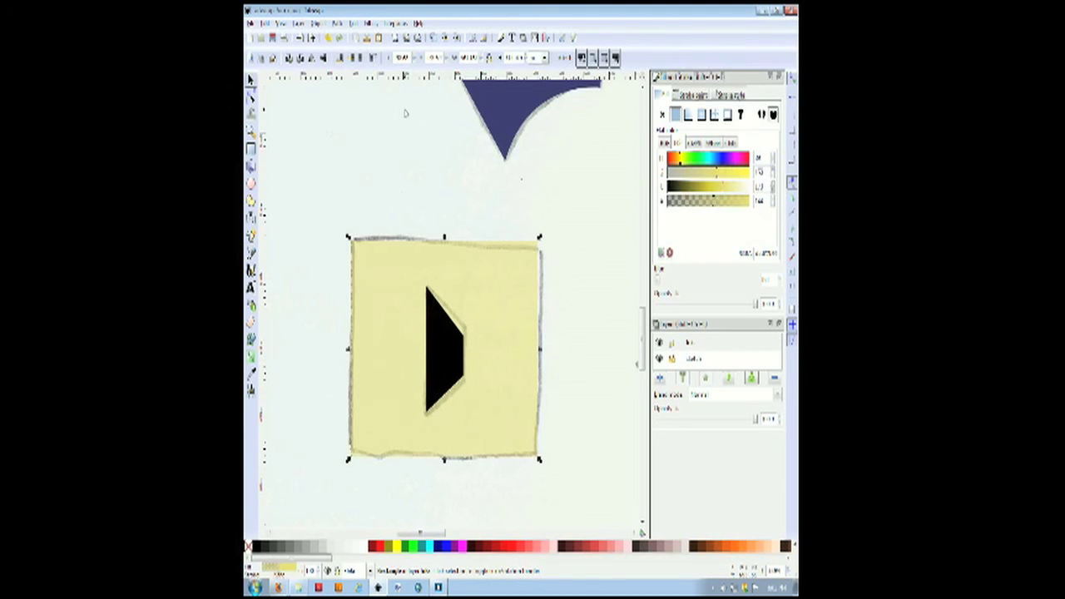
pyautogui.moveTo(743, 201); pyautogui.dragTo(754, 201)
pyautogui.click(580, 311)
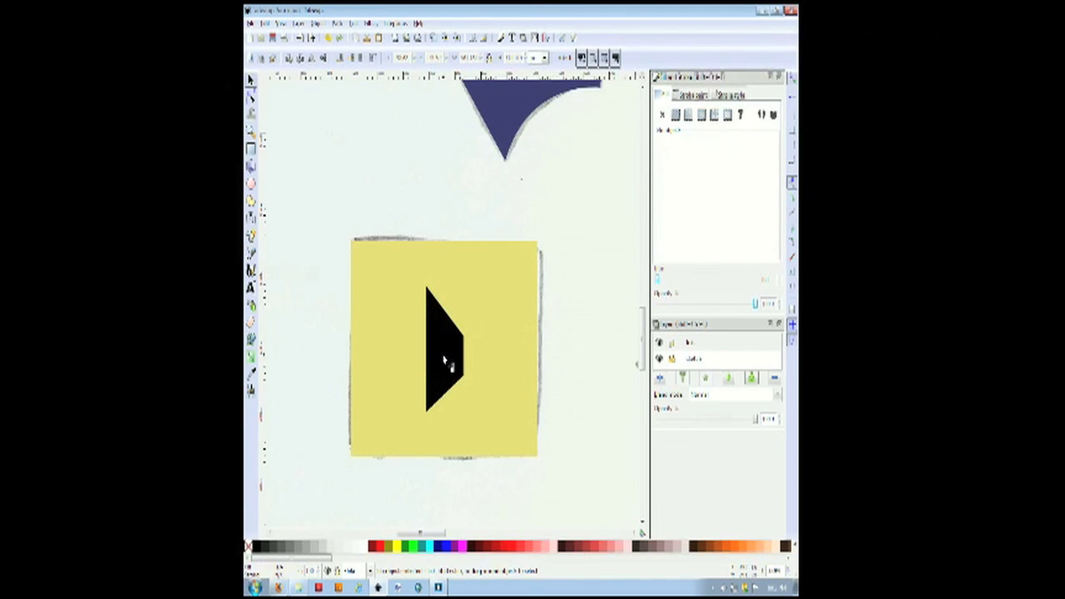
# Cut the black trapezoid out of the yellow rectangle with the Difference path operation.
pyautogui.click(454, 340)
pyautogui.click(499, 333)
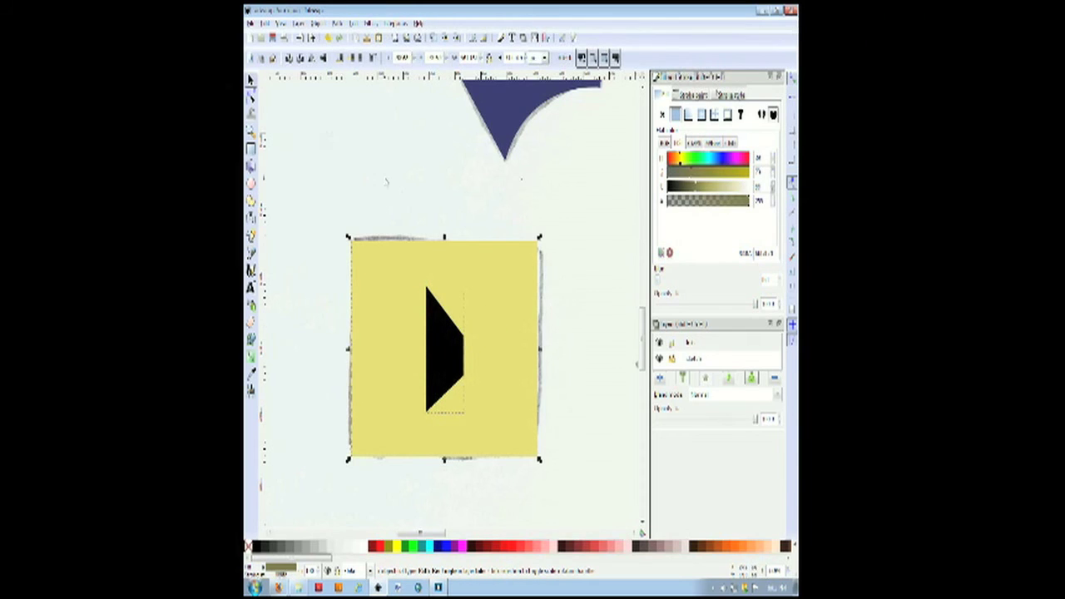
pyautogui.click(337, 23)
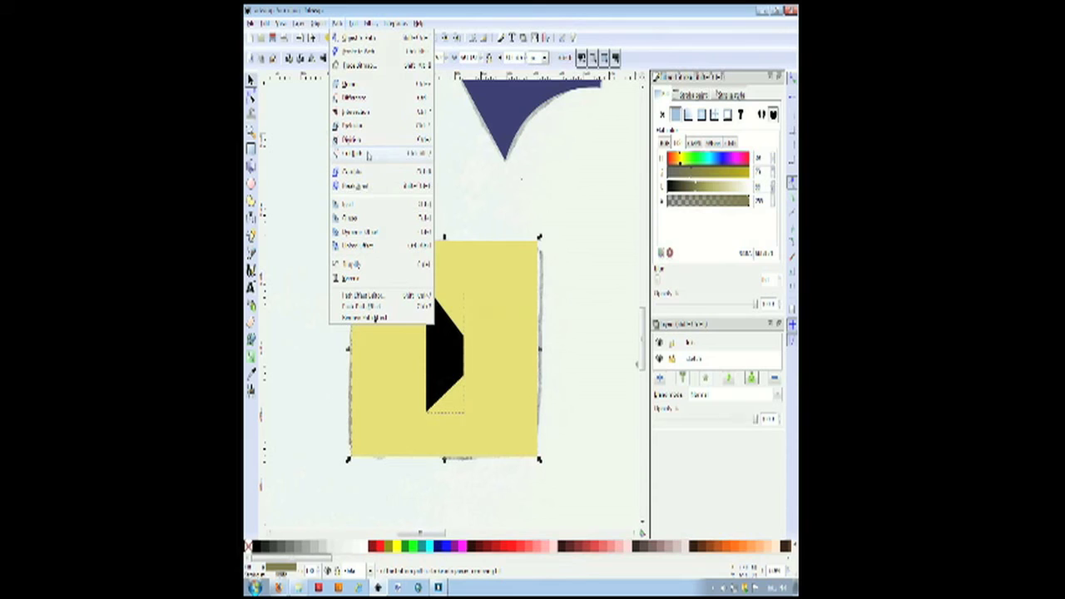
pyautogui.click(357, 98)
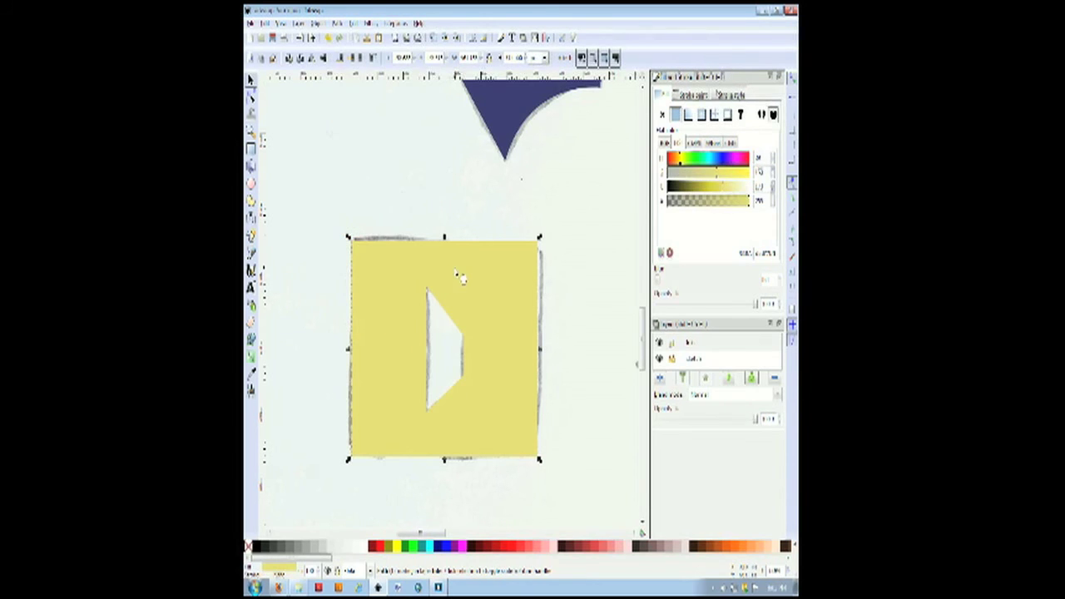
# Shift the yellow square slightly to check its trapezoid hole, and move it back over the sketch.
pyautogui.click(442, 215)
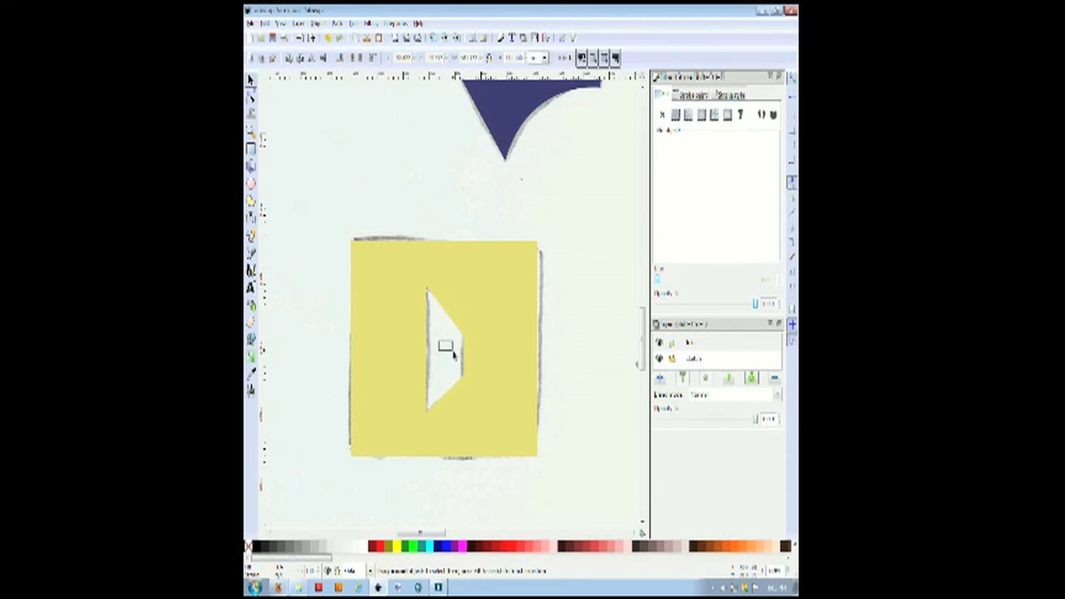
pyautogui.click(483, 311)
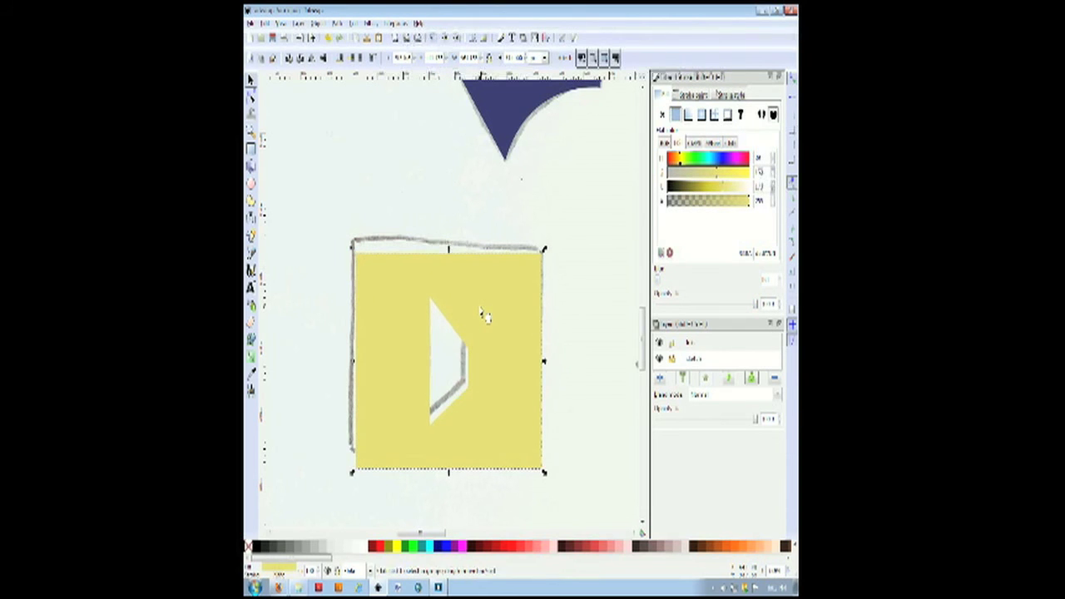
pyautogui.moveTo(480, 308); pyautogui.dragTo(476, 296)
# Try several palette fills such as blue and cyan on the cut-out square, and settle on red.
pyautogui.click(422, 546)
pyautogui.click(431, 546)
pyautogui.click(448, 546)
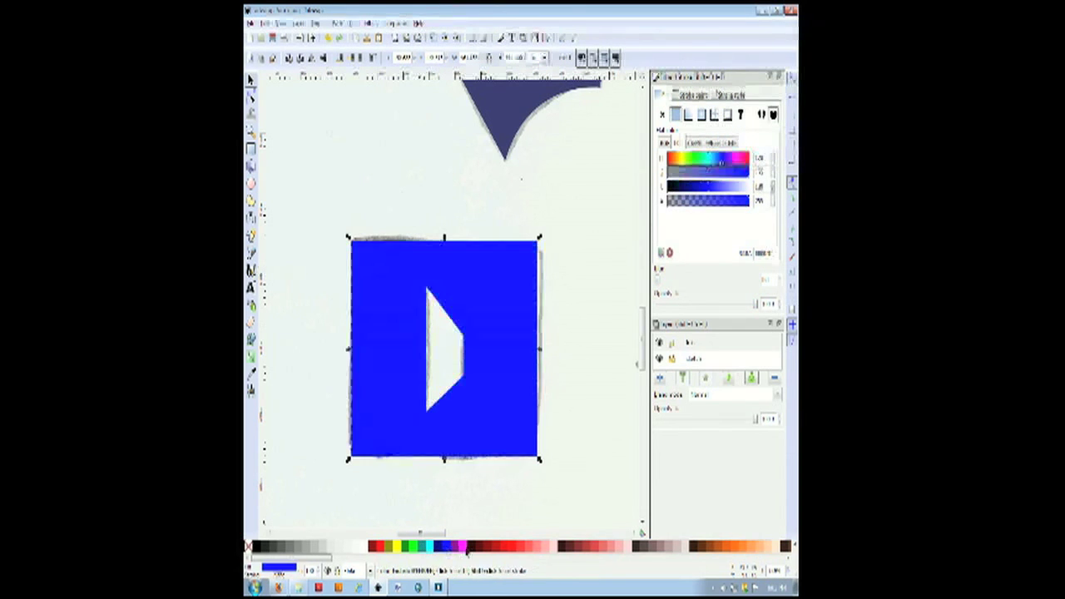
pyautogui.click(470, 546)
pyautogui.click(430, 546)
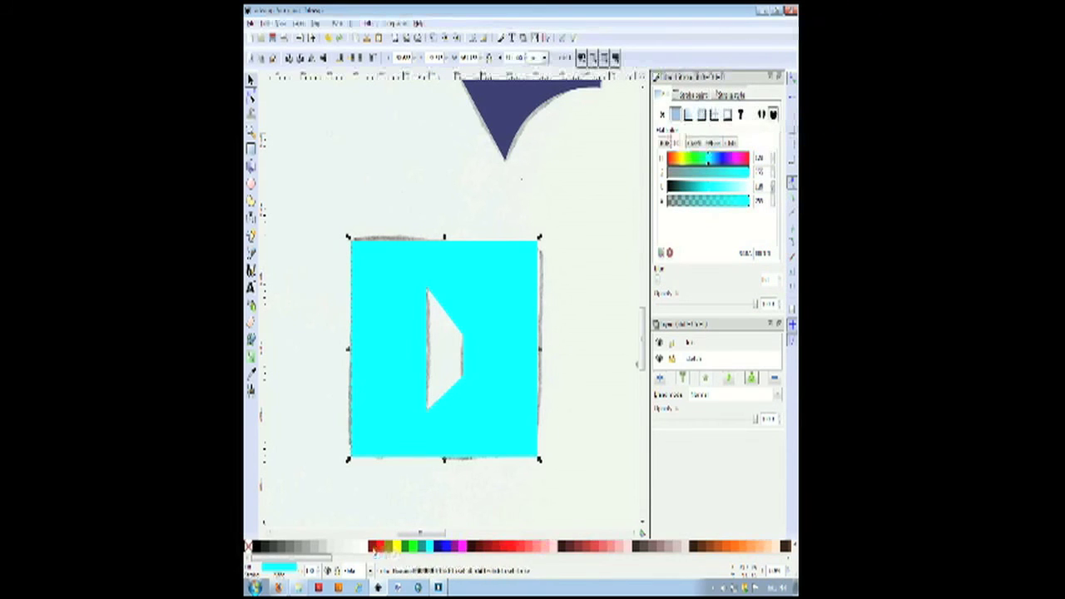
pyautogui.click(381, 547)
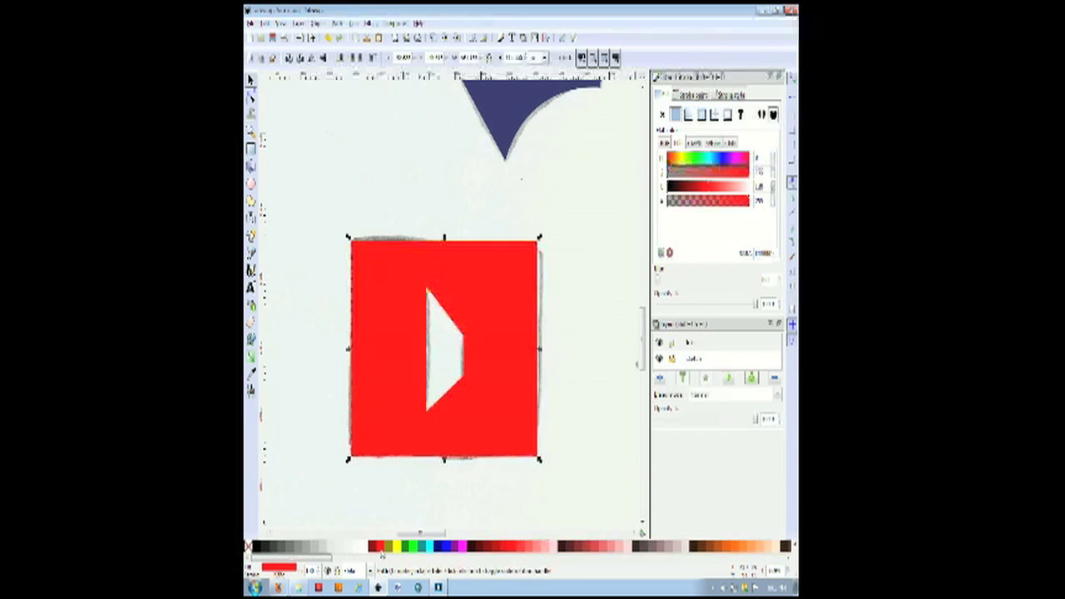
# Draw a red ellipse over the sketched round shape connected to the diamond, using the Ellipse tool.
pyautogui.moveTo(415, 536); pyautogui.dragTo(463, 536)
pyautogui.click(416, 512)
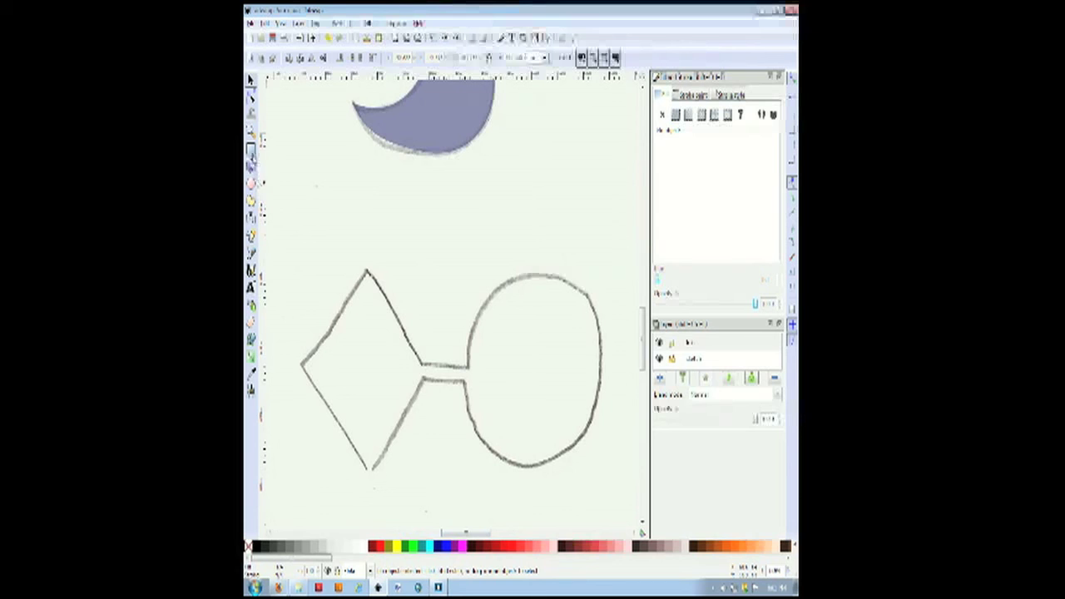
pyautogui.click(252, 203)
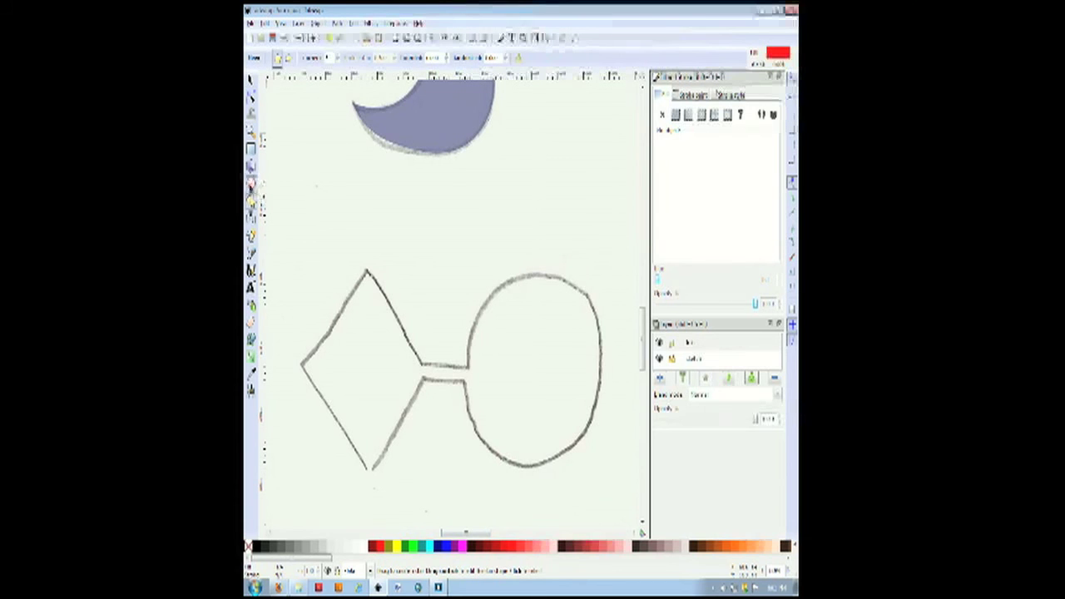
pyautogui.click(251, 186)
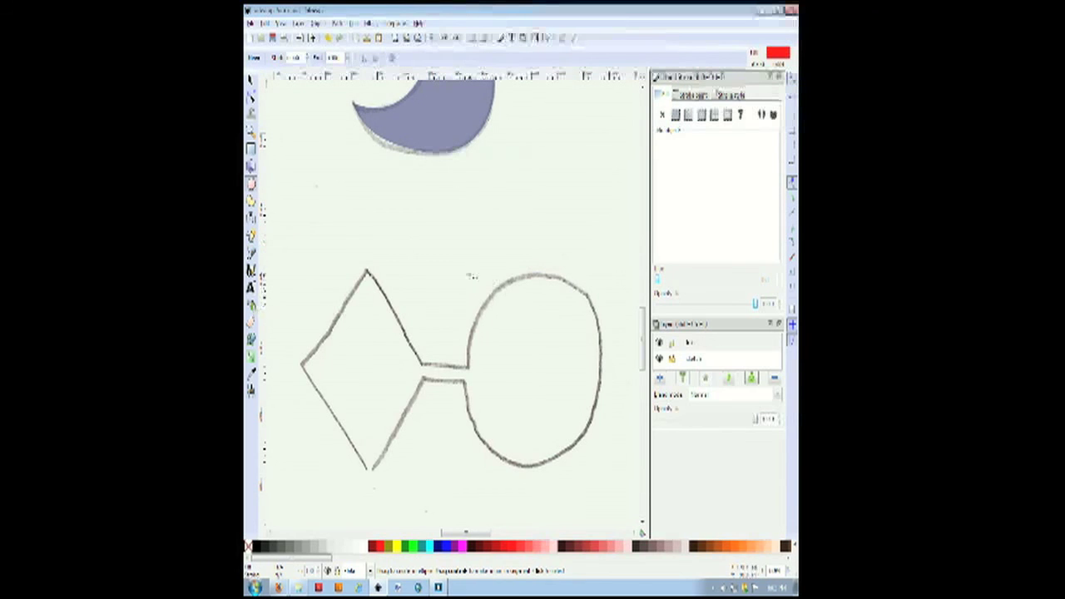
pyautogui.moveTo(471, 276)
pyautogui.mouseDown()
pyautogui.moveTo(550, 386)
pyautogui.moveTo(538, 376)
pyautogui.mouseUp()
# Move and enlarge the red ellipse to match the outline of the sketched round shape.
pyautogui.press('s')
pyautogui.moveTo(441, 281); pyautogui.dragTo(493, 358)
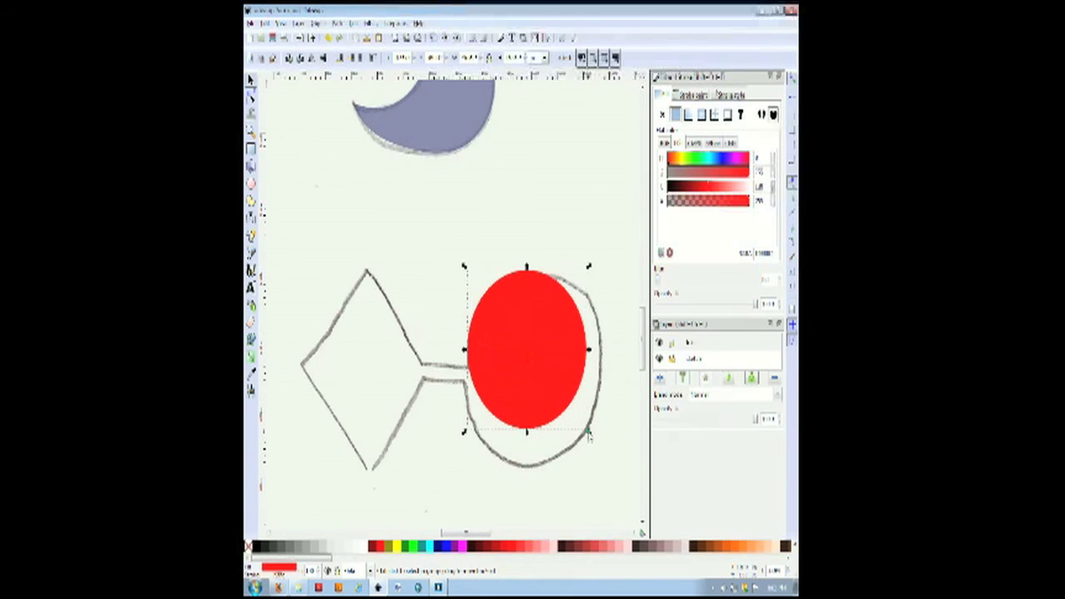
pyautogui.moveTo(589, 433); pyautogui.dragTo(615, 470)
pyautogui.moveTo(569, 417); pyautogui.dragTo(562, 422)
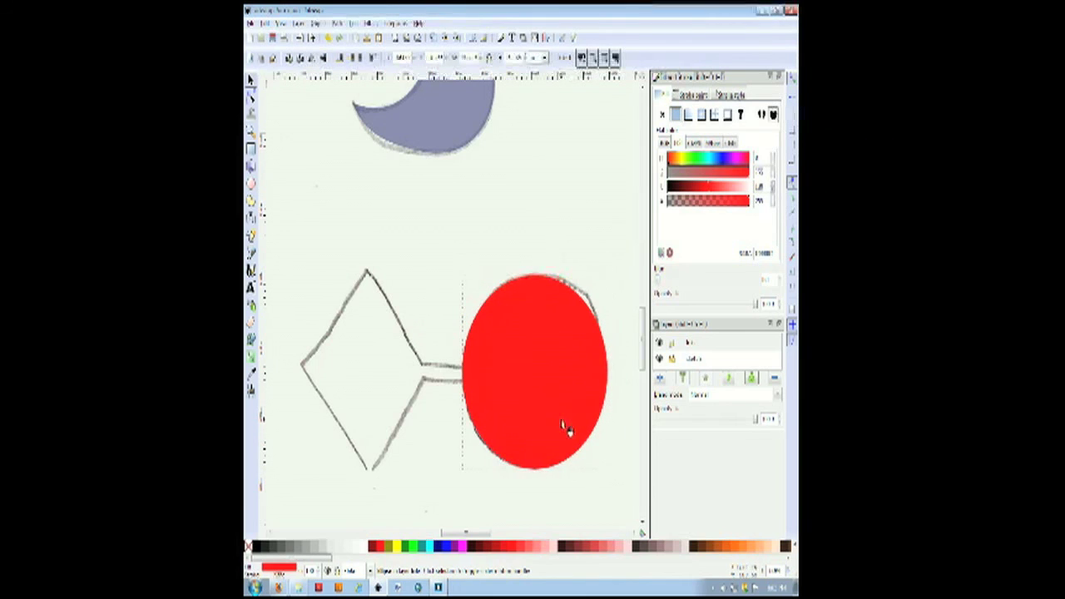
pyautogui.click(561, 235)
# Draw a star above the sketched diamond and convert it to a regular polygon with 4 corners.
pyautogui.click(253, 209)
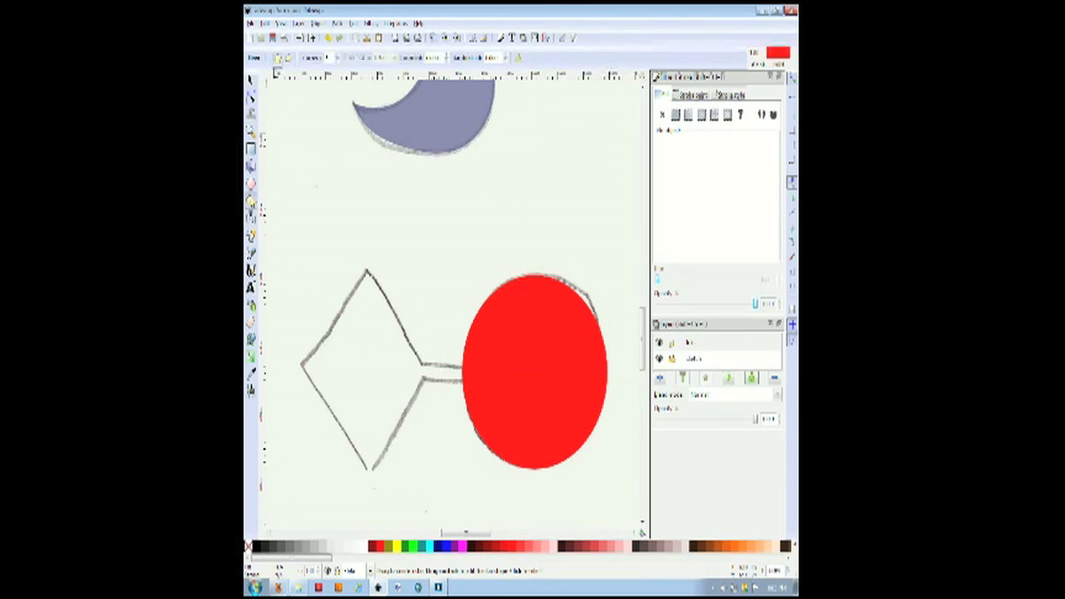
pyautogui.moveTo(330, 197); pyautogui.dragTo(364, 241)
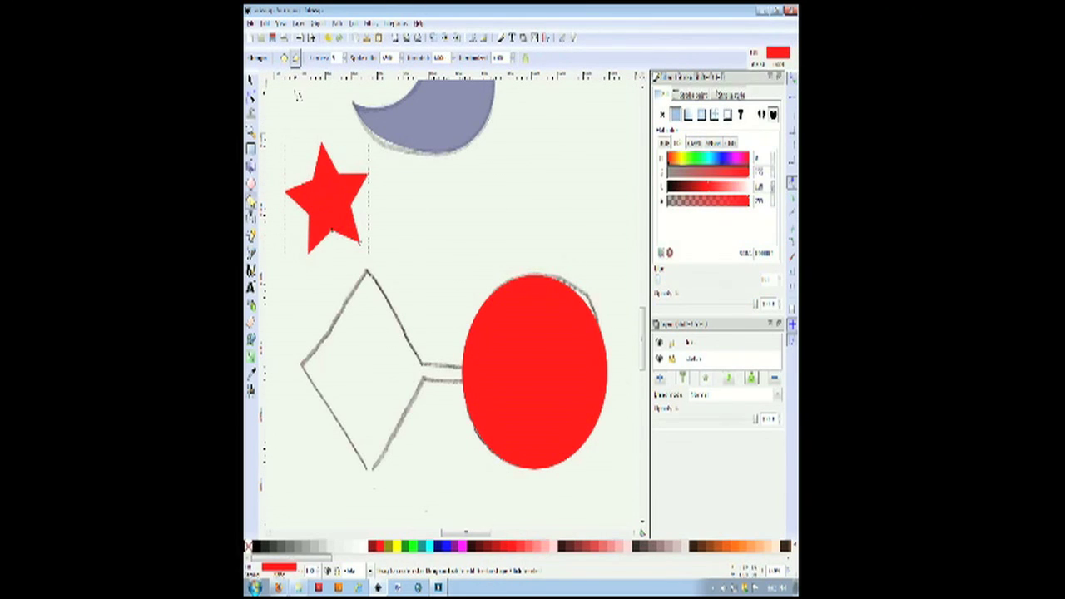
pyautogui.click(283, 57)
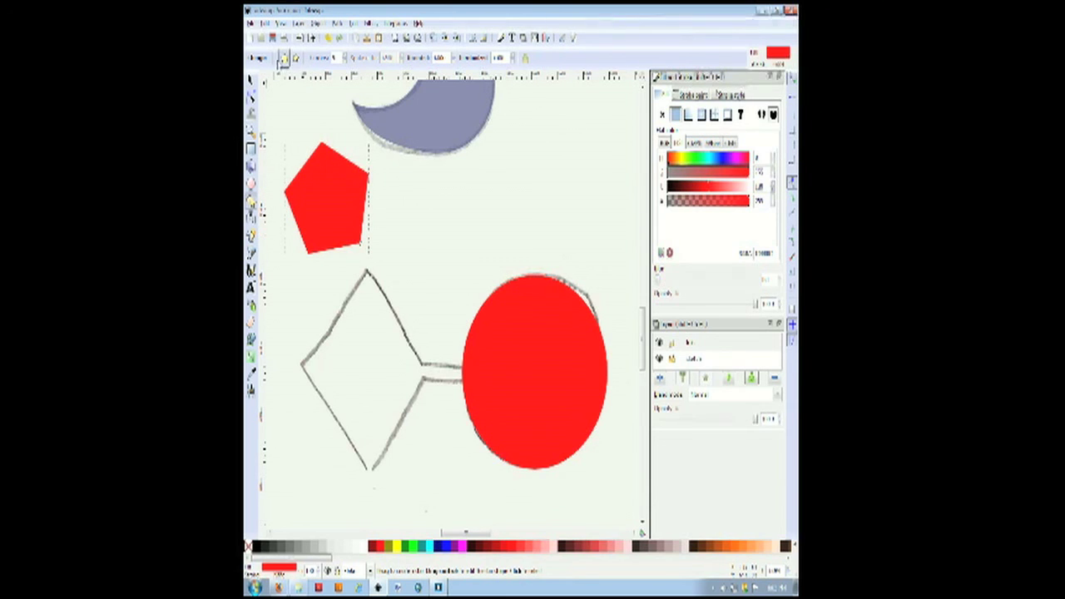
pyautogui.click(344, 60)
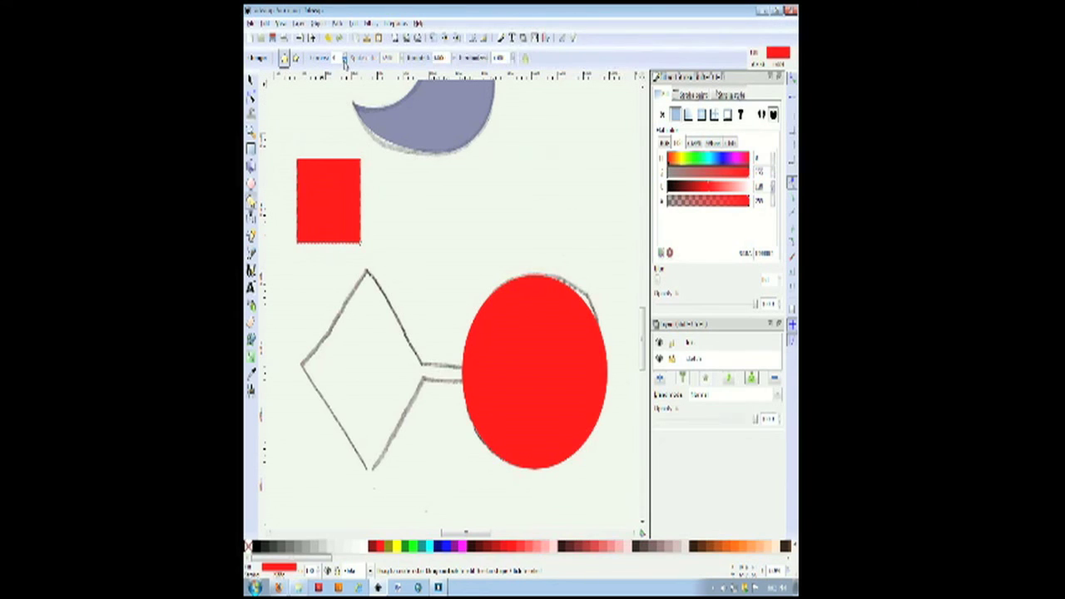
# Enlarge the red square toward the diamond sketch and show its rotation handles.
pyautogui.press('s')
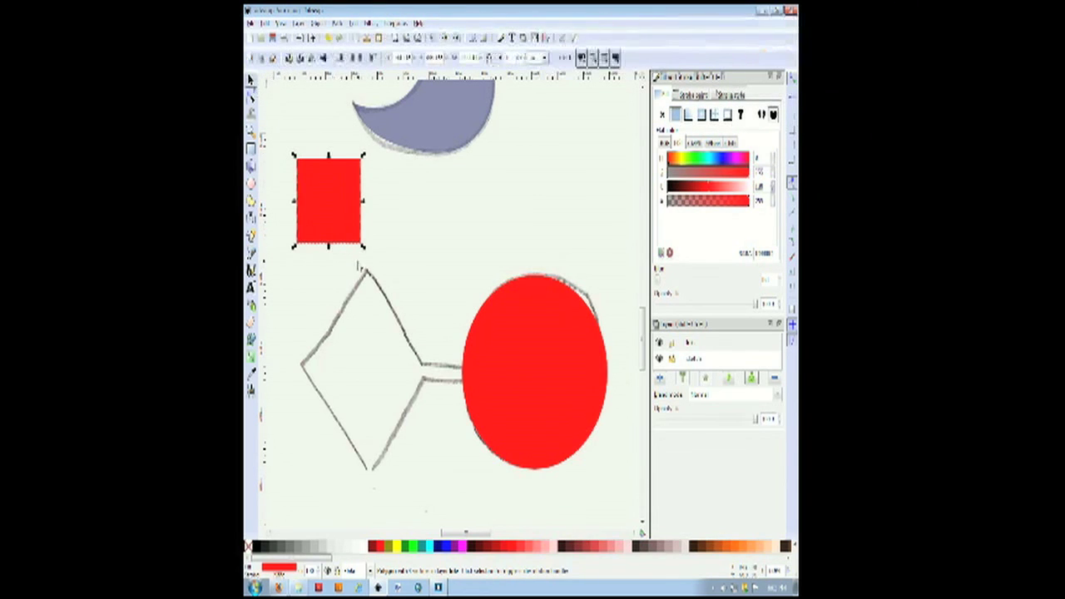
pyautogui.moveTo(363, 247); pyautogui.dragTo(419, 333)
pyautogui.click(392, 289)
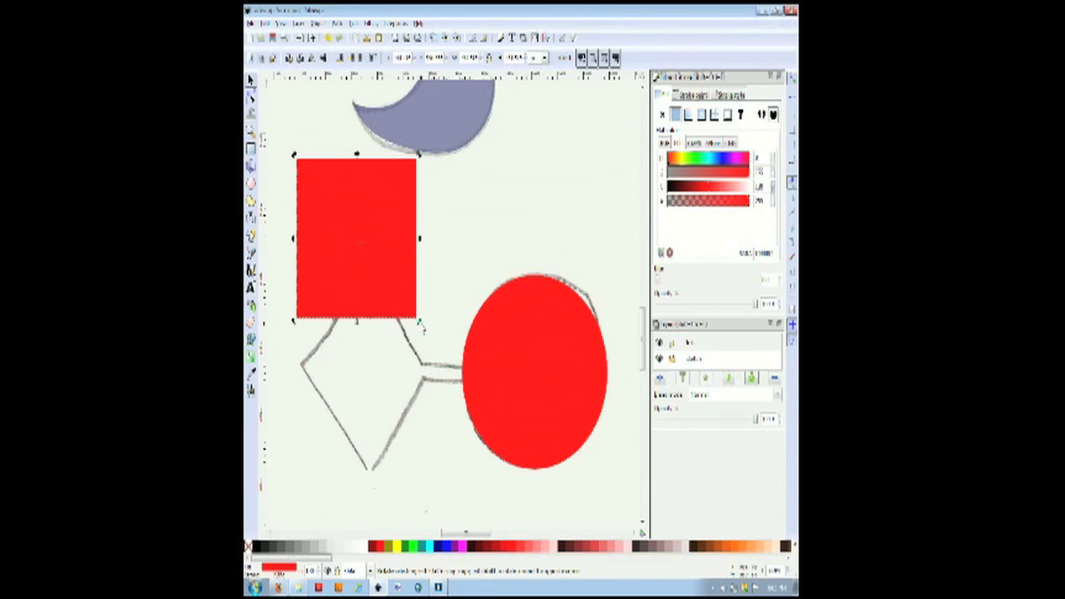
# Replace the red square with a newly drawn four-cornered polygon standing on its point, and move it over the sketched diamond.
pyautogui.click(254, 205)
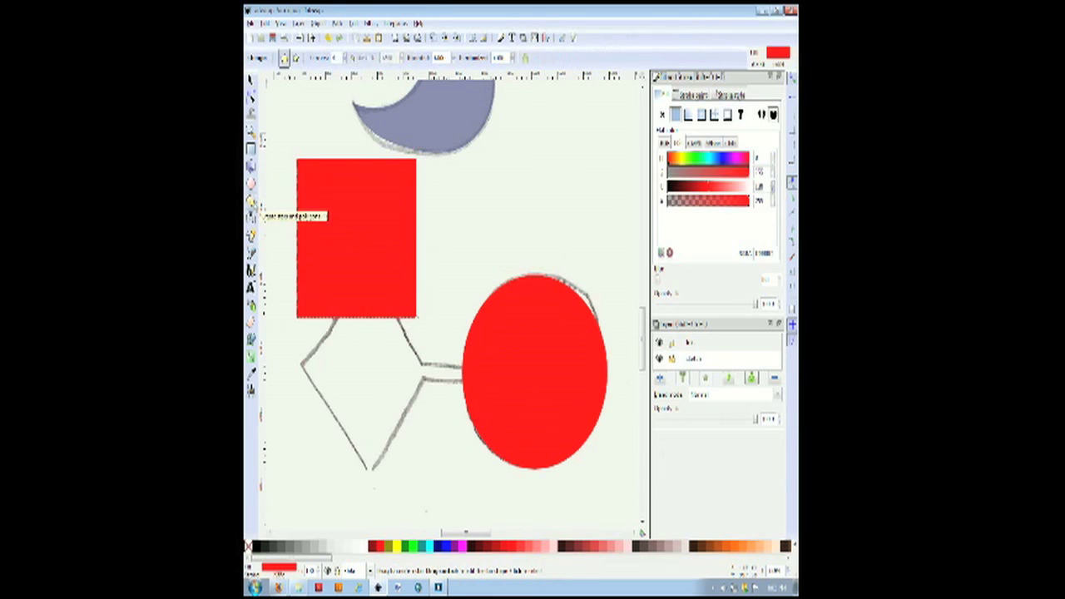
pyautogui.press('Delete')
pyautogui.moveTo(321, 281)
pyautogui.mouseDown()
pyautogui.moveTo(351, 332)
pyautogui.moveTo(316, 388)
pyautogui.moveTo(322, 369)
pyautogui.moveTo(323, 396)
pyautogui.mouseUp()
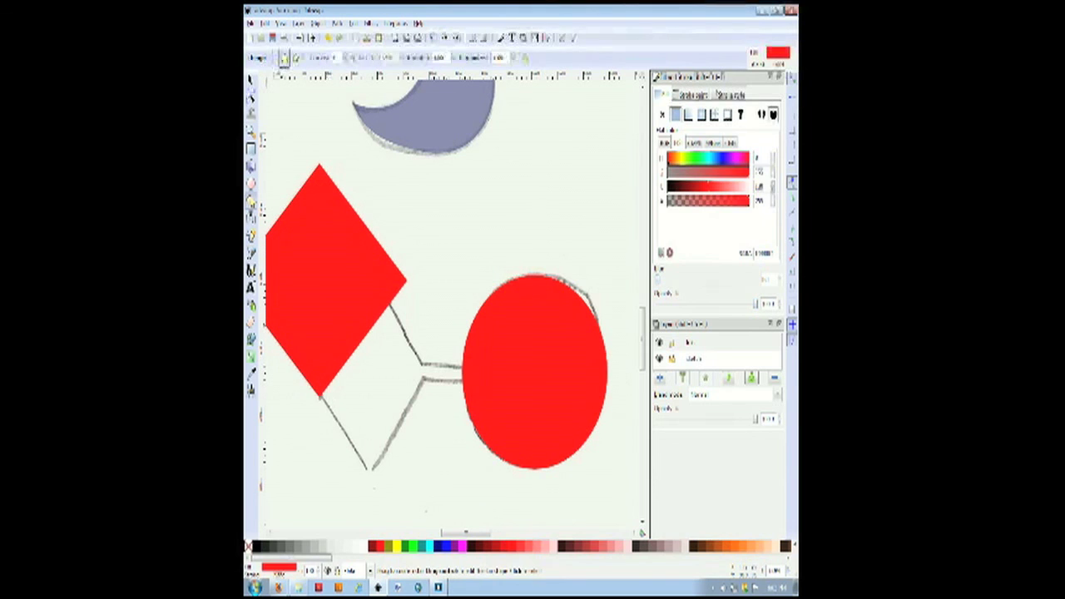
pyautogui.click(250, 80)
pyautogui.moveTo(366, 277); pyautogui.dragTo(409, 368)
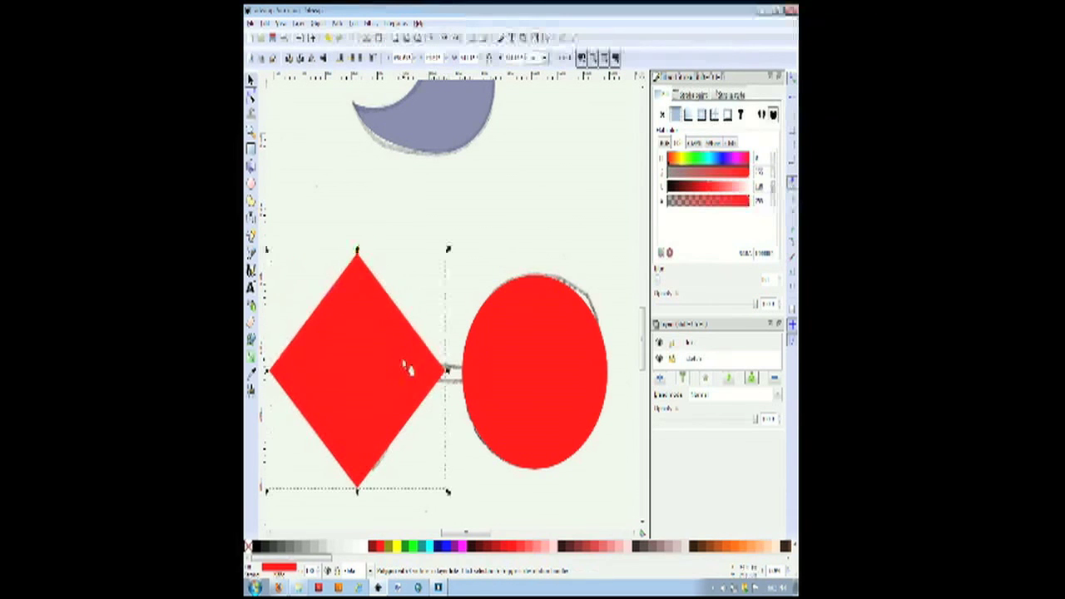
# Draw a red four-sided bar linking the diamond to the ellipse, and move it up slightly over the sketched connector.
pyautogui.click(446, 202)
pyautogui.click(251, 254)
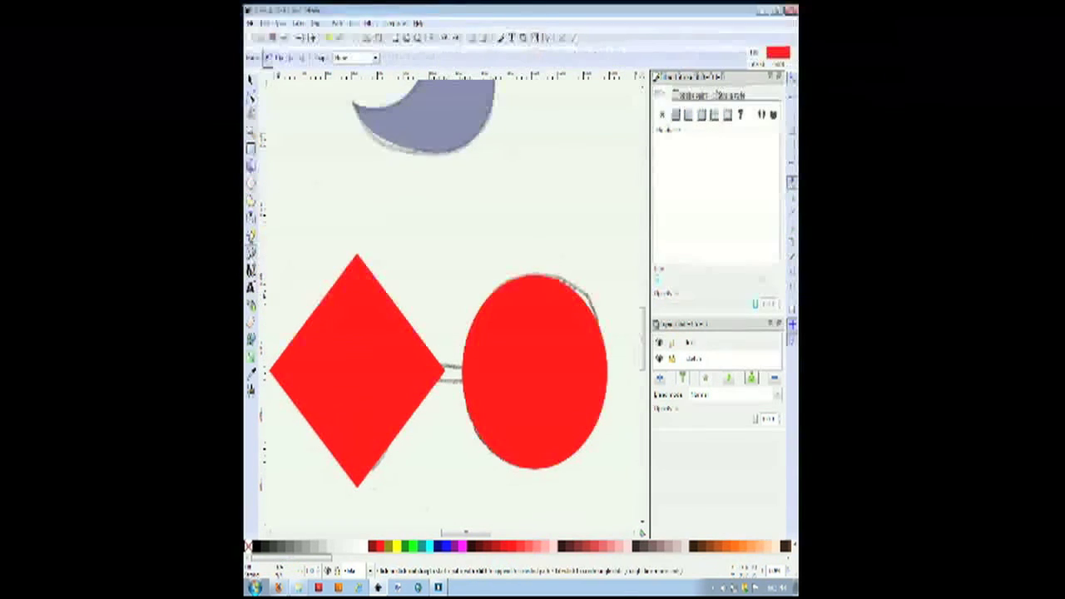
pyautogui.click(398, 391)
pyautogui.click(250, 81)
pyautogui.click(330, 247)
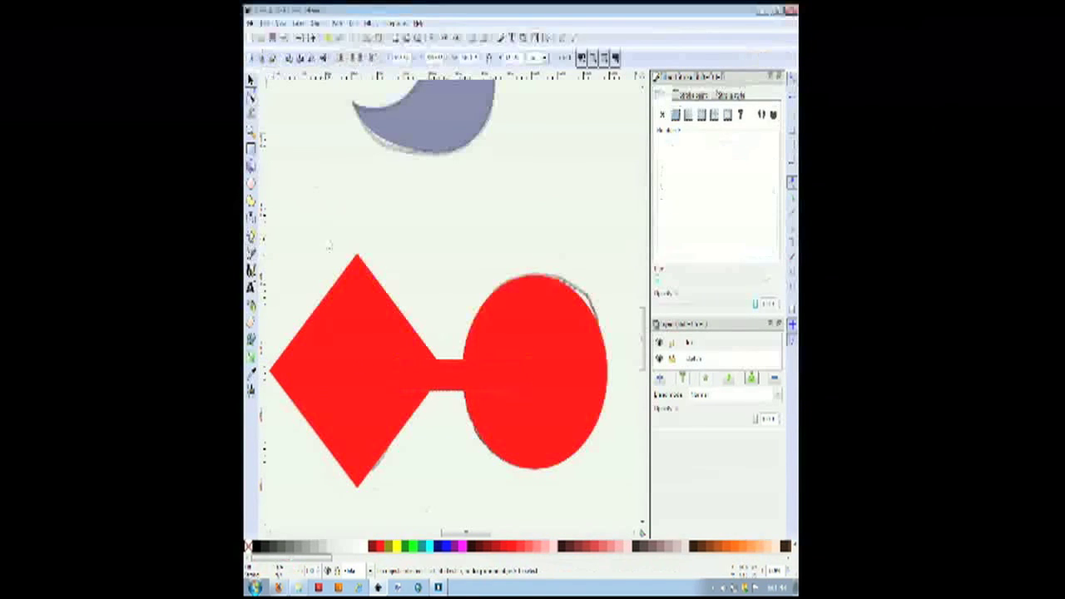
pyautogui.click(450, 385)
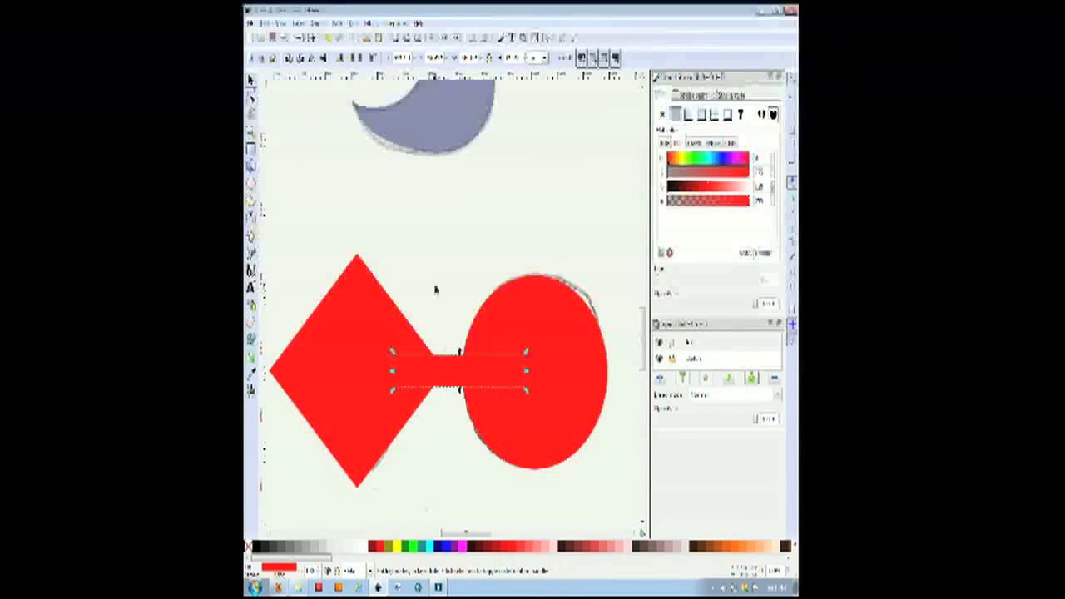
pyautogui.click(437, 293)
# Try moving the diamond, the connecting bar and the ellipse separately, undoing each move.
pyautogui.moveTo(386, 333); pyautogui.dragTo(373, 325)
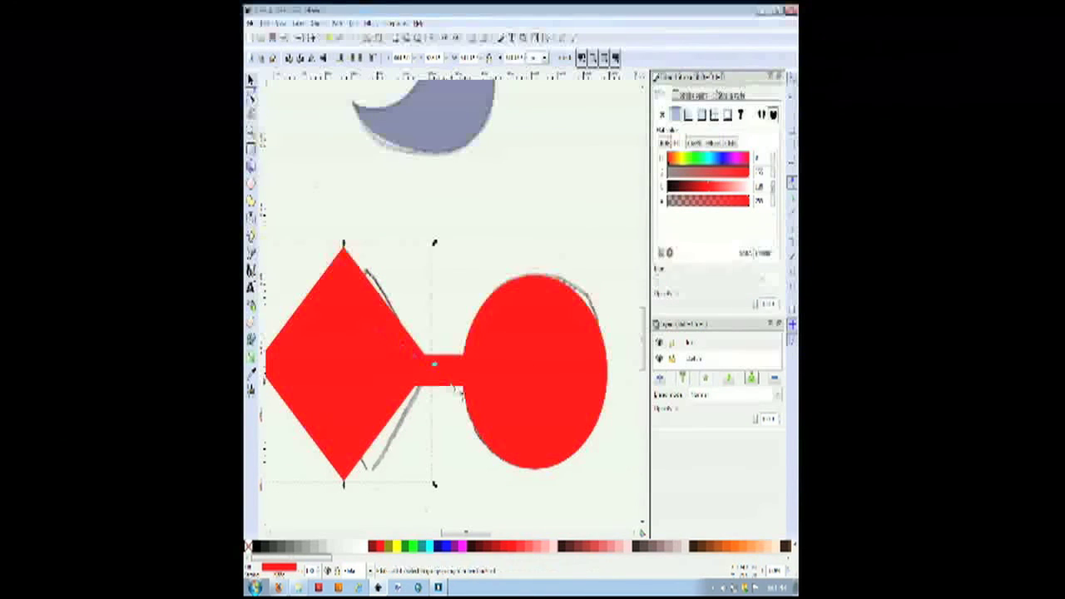
pyautogui.hotkey('ctrl', 'z')
pyautogui.moveTo(450, 383); pyautogui.dragTo(451, 412)
pyautogui.hotkey('ctrl', 'z')
pyautogui.moveTo(530, 431); pyautogui.dragTo(532, 453)
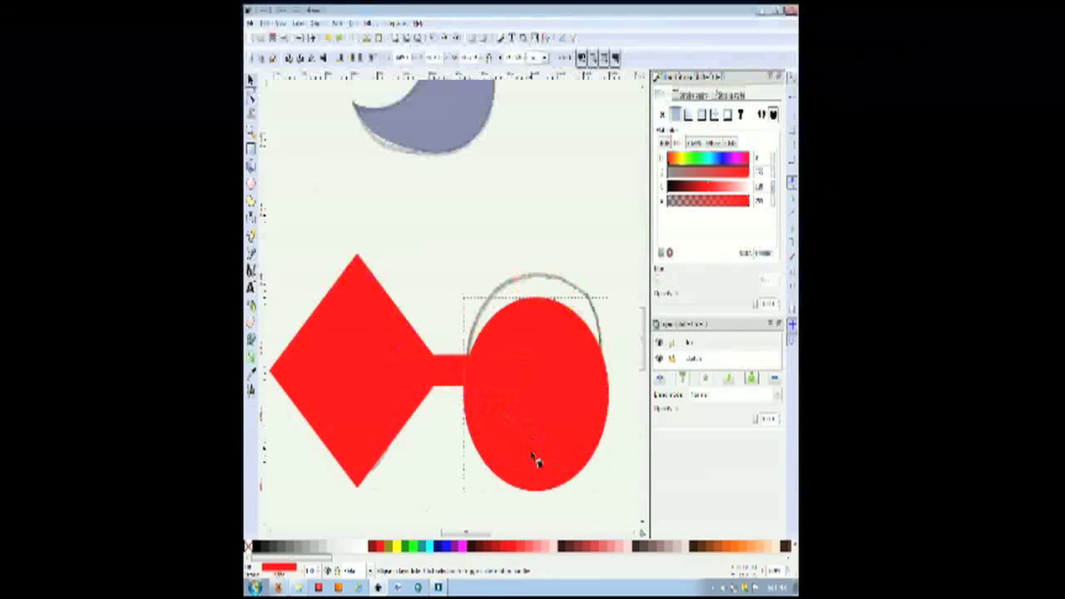
pyautogui.hotkey('ctrl', 'z')
# Select the ellipse, connecting bar and diamond together and combine them into one path with Union.
pyautogui.keyDown('shift'); pyautogui.click(454, 379); pyautogui.keyUp('shift')
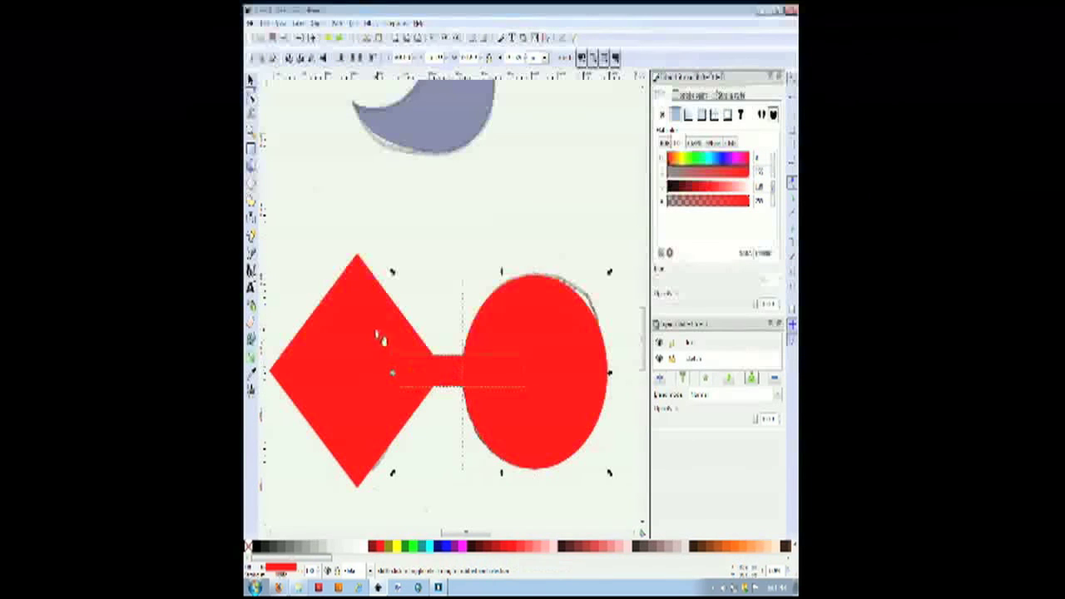
pyautogui.keyDown('shift'); pyautogui.click(381, 334); pyautogui.keyUp('shift')
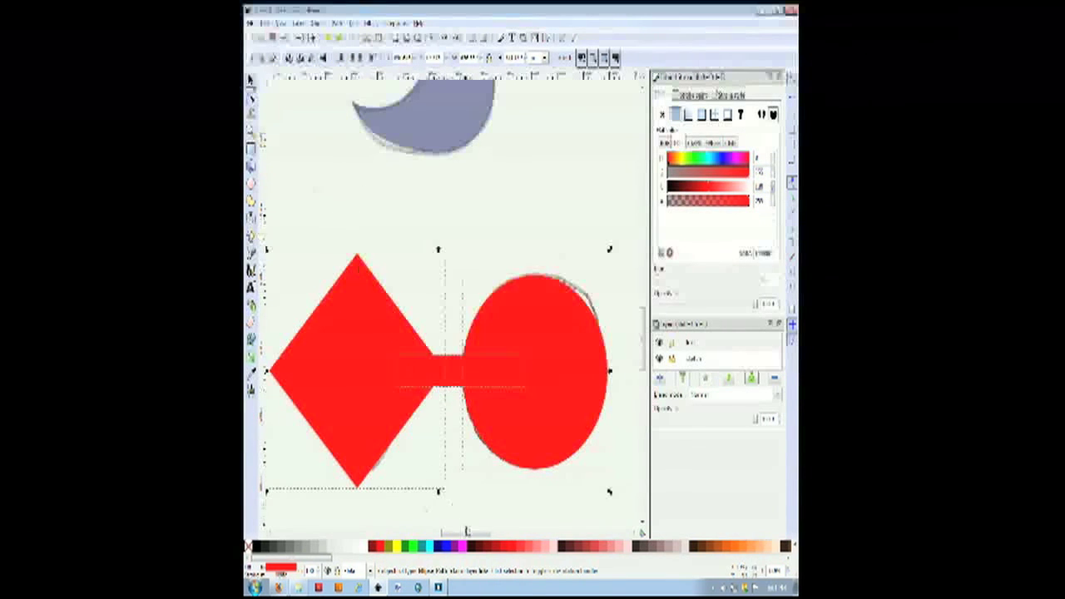
pyautogui.moveTo(467, 533); pyautogui.dragTo(465, 533)
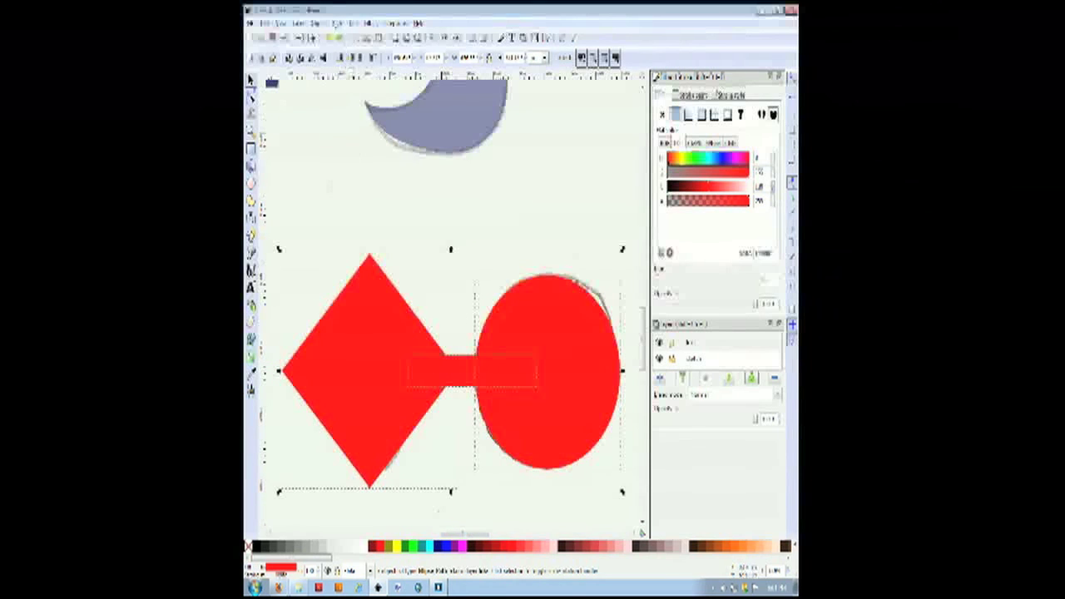
pyautogui.click(337, 24)
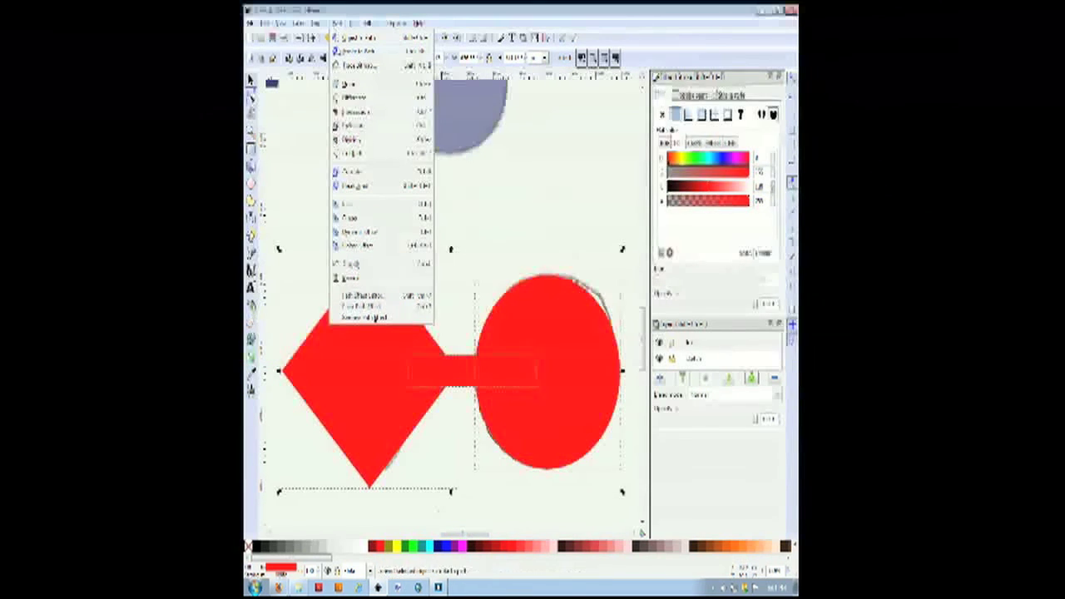
pyautogui.click(347, 86)
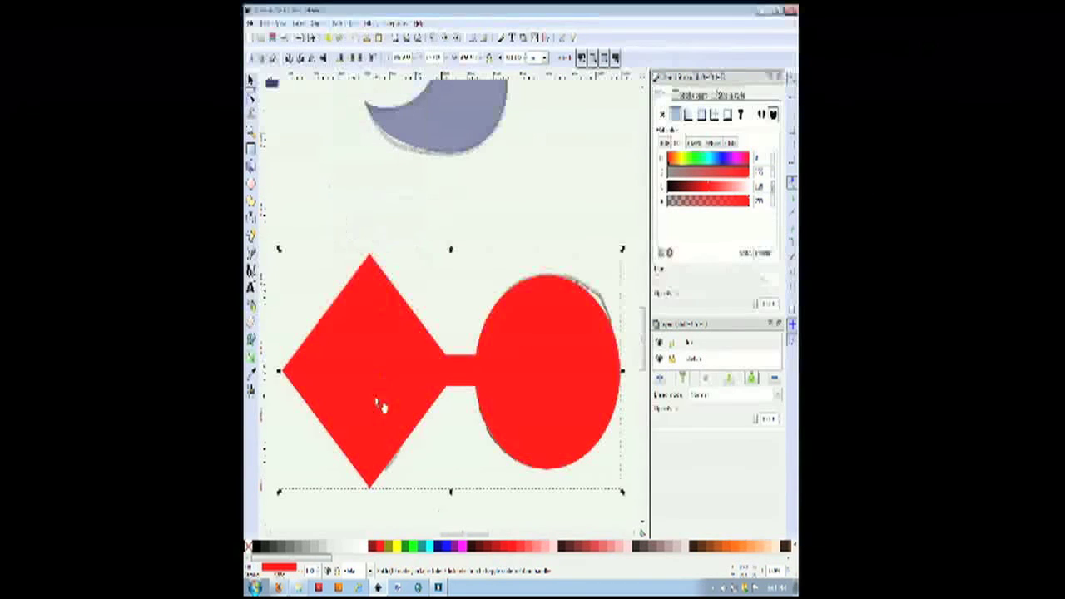
# Try several fill colours on the combined diamond and ellipse shape, including blue and dark red, and settle on grey.
pyautogui.click(416, 550)
pyautogui.click(411, 547)
pyautogui.click(441, 546)
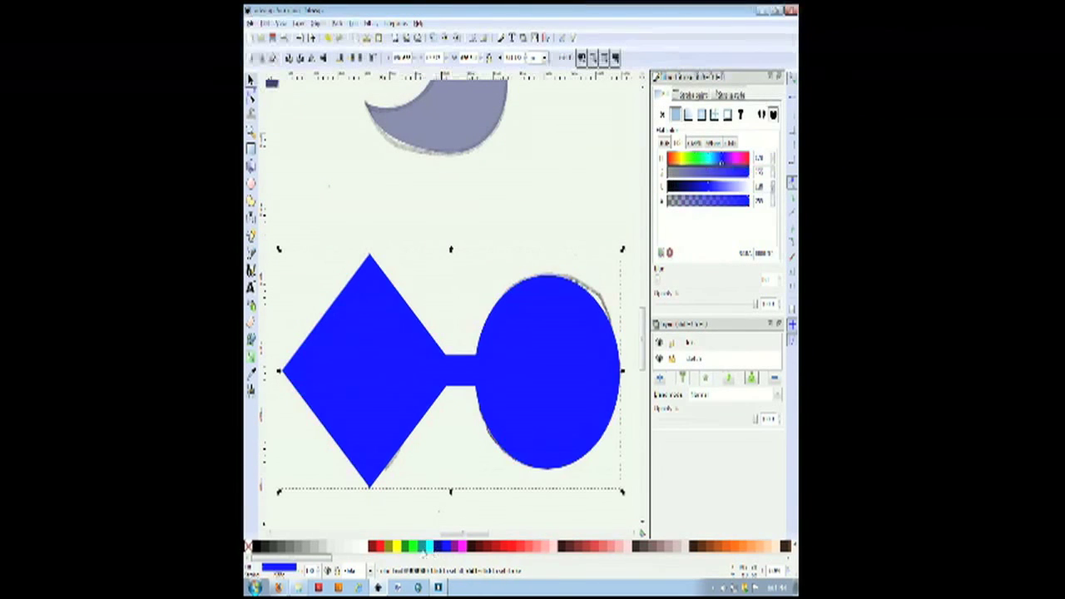
pyautogui.click(426, 547)
pyautogui.click(381, 549)
pyautogui.click(380, 549)
pyautogui.click(373, 548)
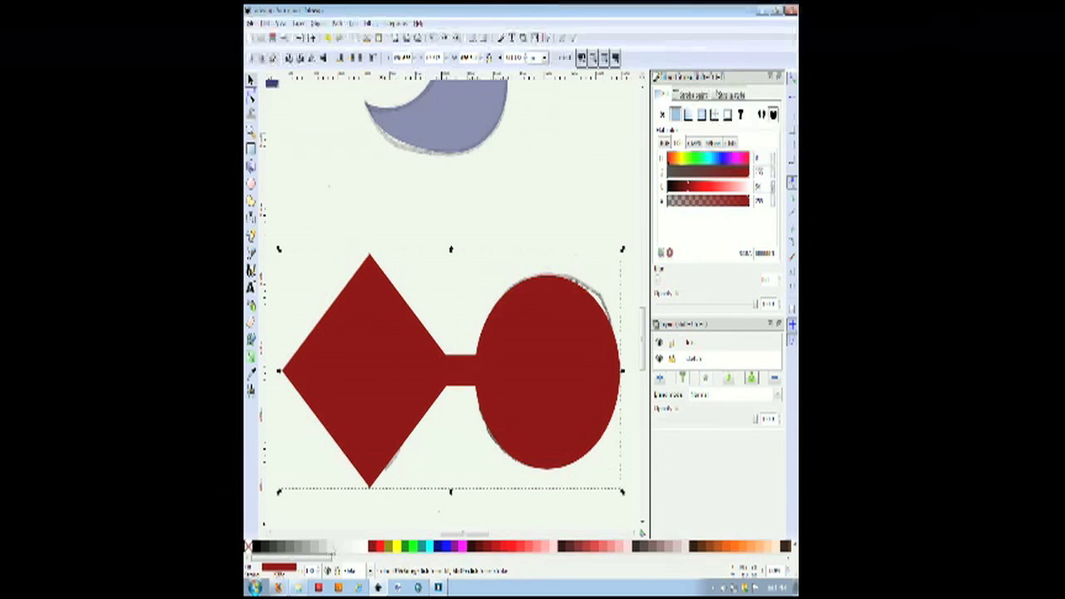
pyautogui.click(309, 549)
# Inspect the nodes of the combined grey shape, deselect it and review the whole page of traced shapes.
pyautogui.click(250, 96)
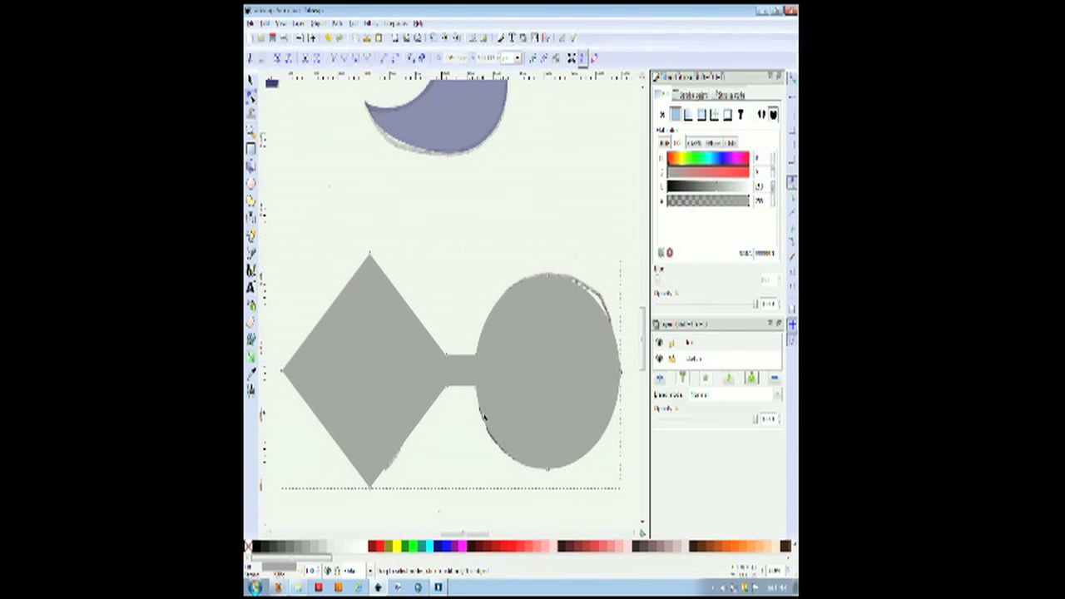
pyautogui.click(251, 80)
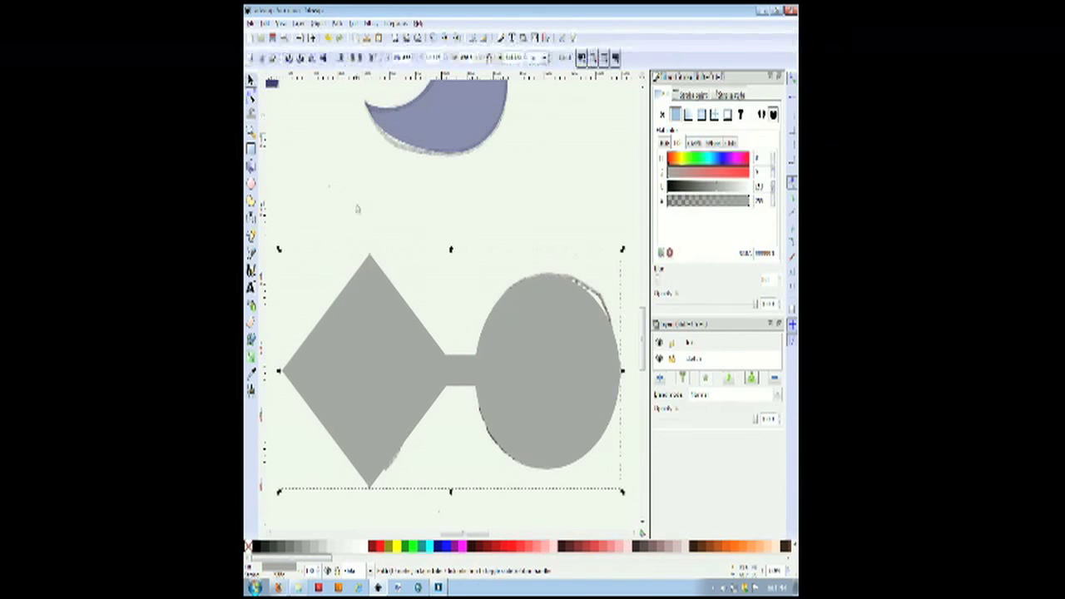
pyautogui.click(387, 243)
pyautogui.scroll(-1, 434, 267)
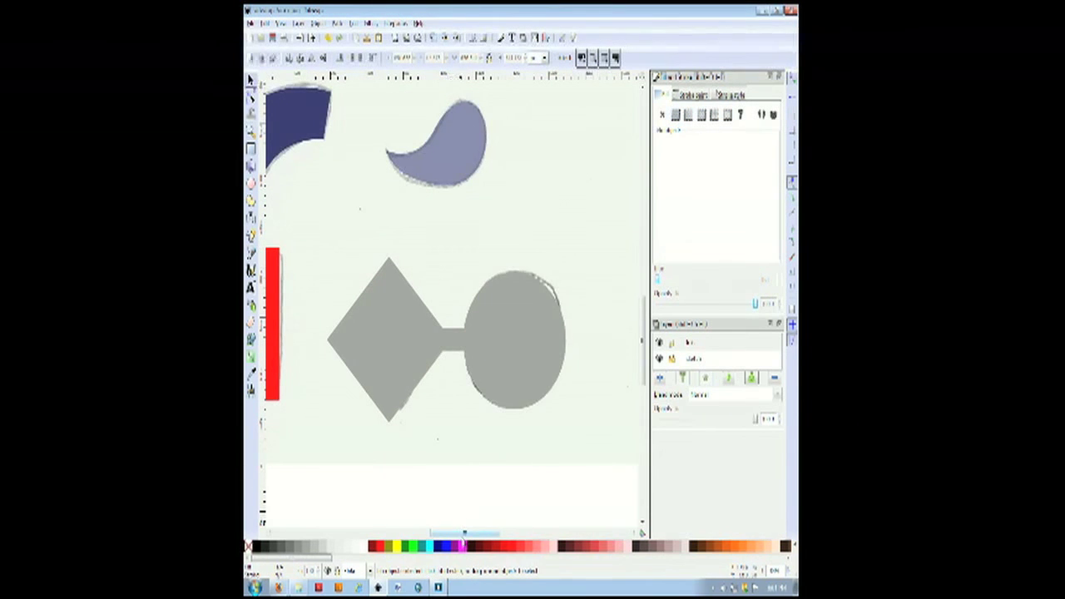
pyautogui.moveTo(462, 534); pyautogui.dragTo(445, 536)
pyautogui.keyDown('ctrl'); pyautogui.scroll(-1, 462, 377); pyautogui.keyUp('ctrl')
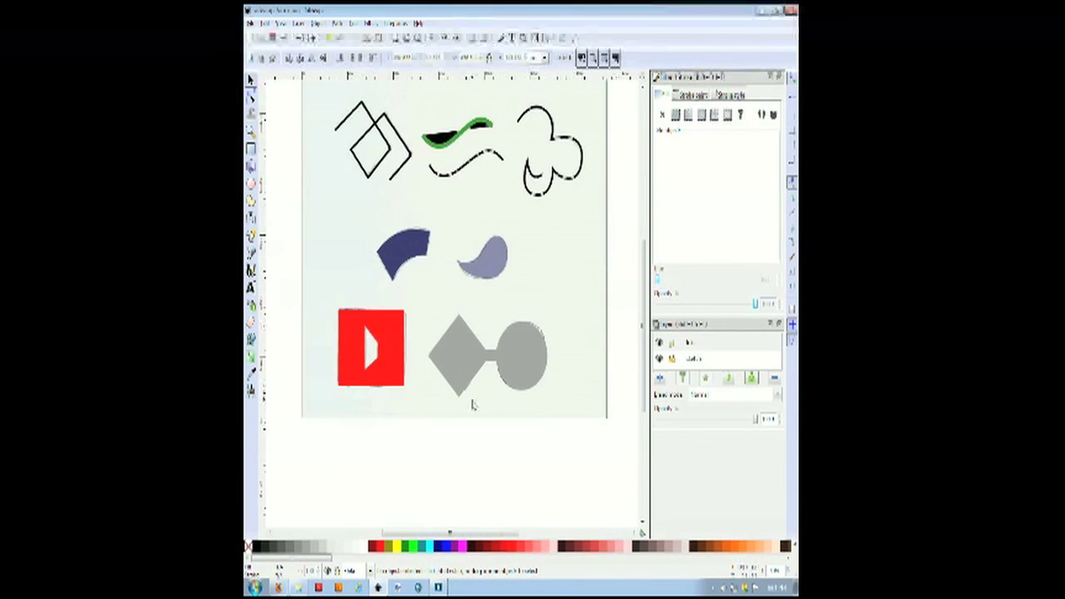
pyautogui.scroll(2, 472, 404)
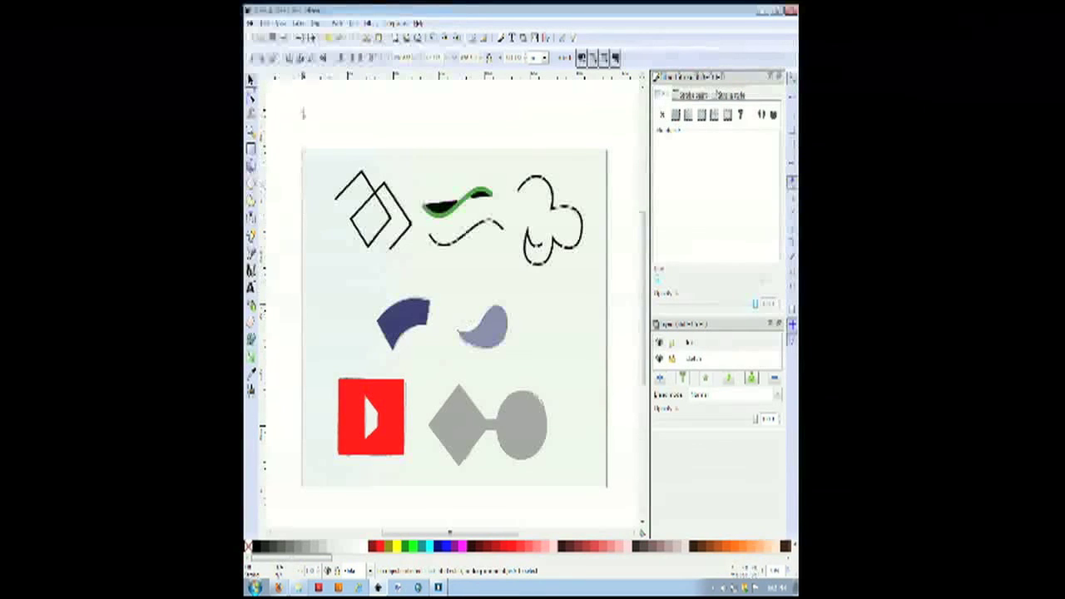
# Move all the traced shapes together below the page to expose the scanned sketch, and undo the move.
pyautogui.moveTo(302, 109)
pyautogui.mouseDown()
pyautogui.moveTo(505, 430)
pyautogui.moveTo(579, 511)
pyautogui.moveTo(325, 128)
pyautogui.mouseUp()
pyautogui.moveTo(378, 198); pyautogui.dragTo(381, 526)
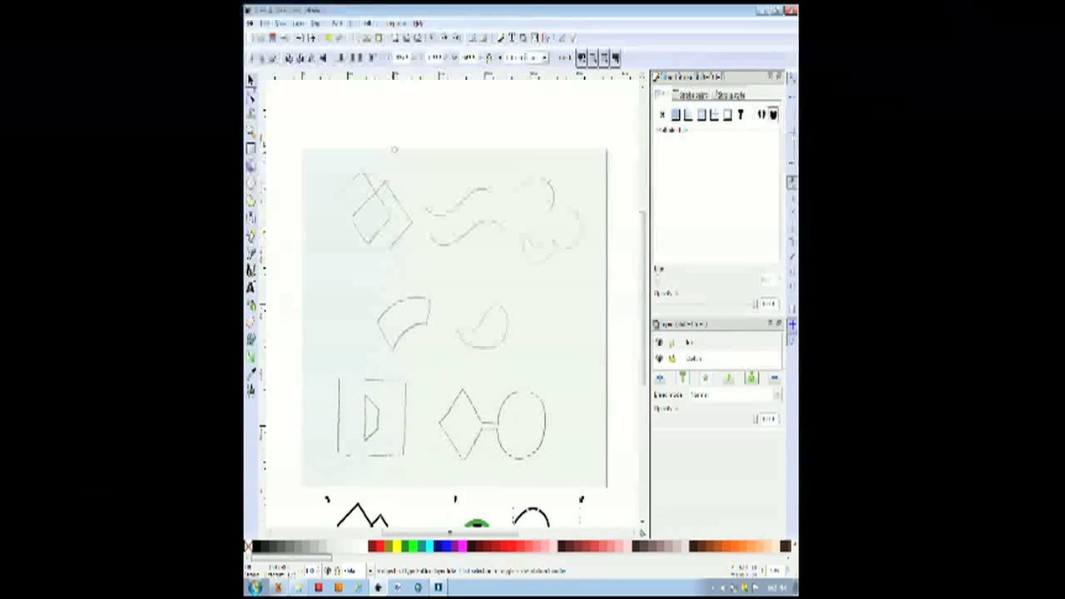
pyautogui.click(391, 125)
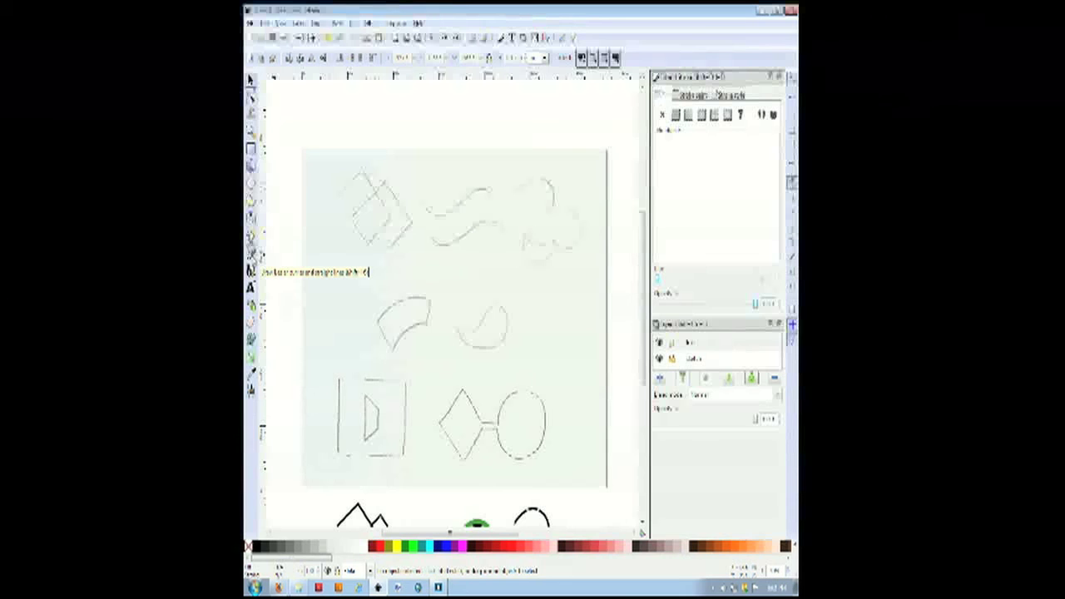
pyautogui.hotkey('ctrl', 'z')
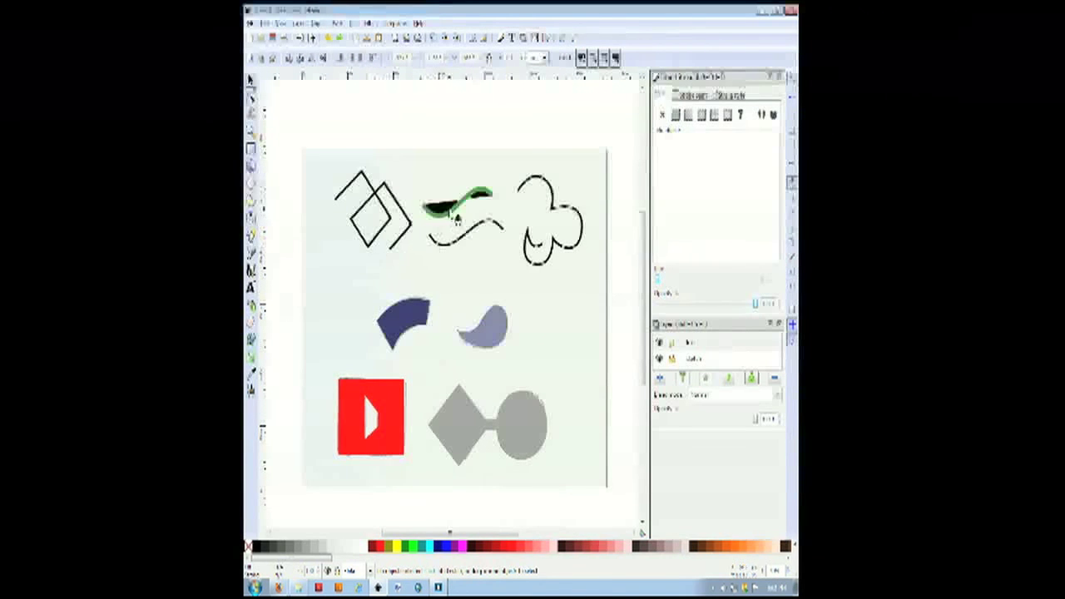
# Remove the black fill from the green wavy curve, keeping only its stroke, and deselect it.
pyautogui.click(460, 212)
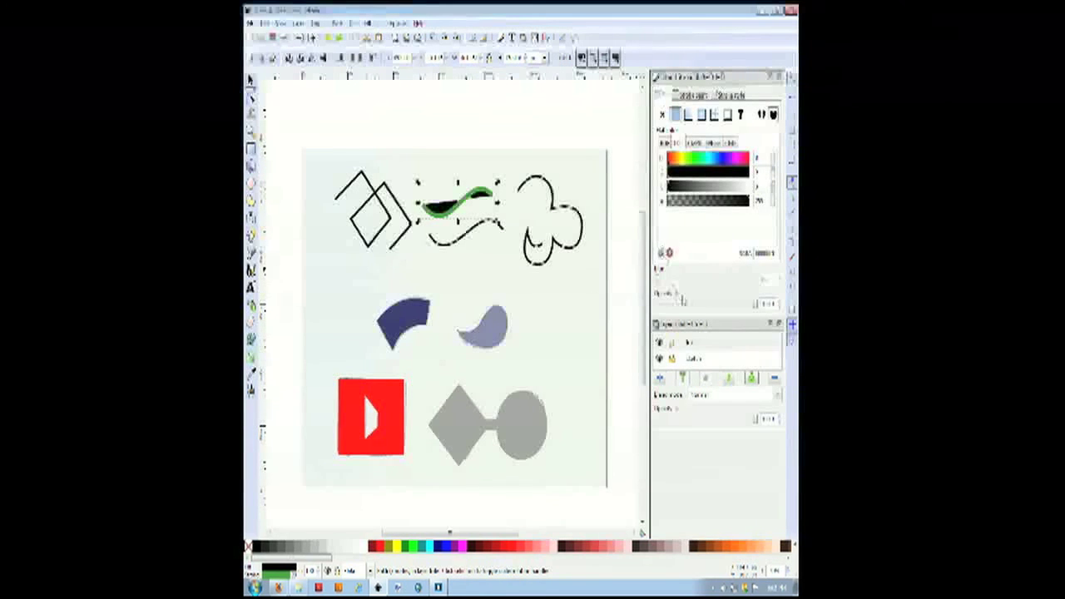
pyautogui.rightClick(297, 567)
pyautogui.click(290, 492)
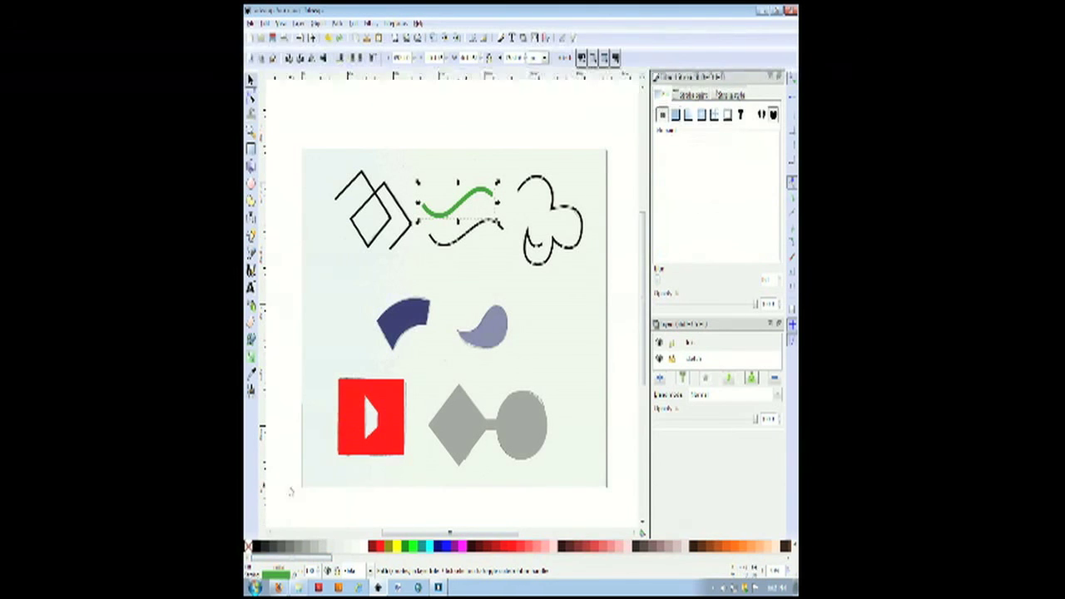
pyautogui.click(322, 109)
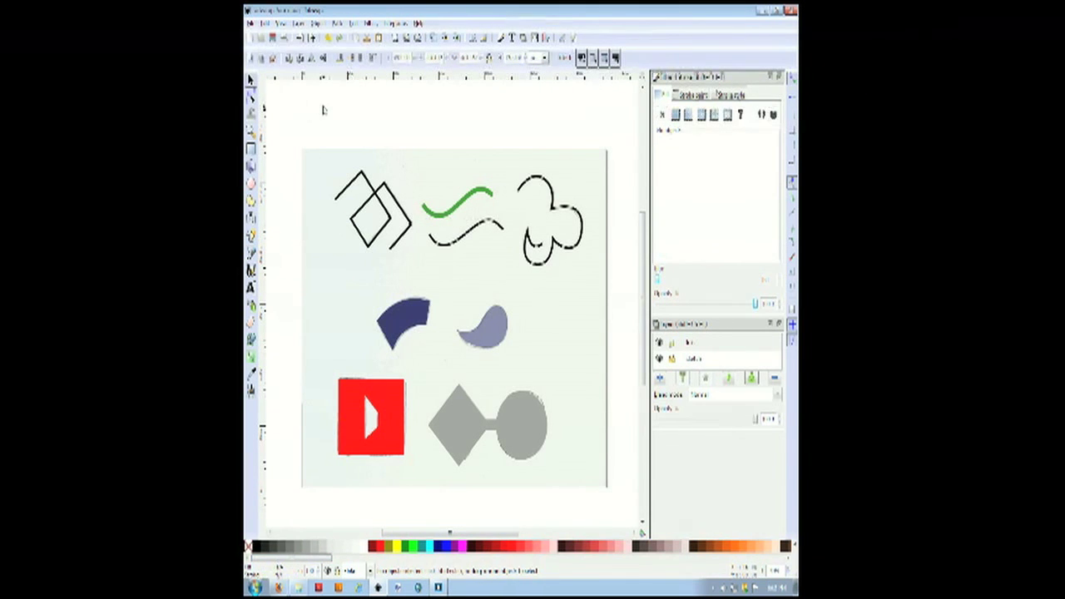